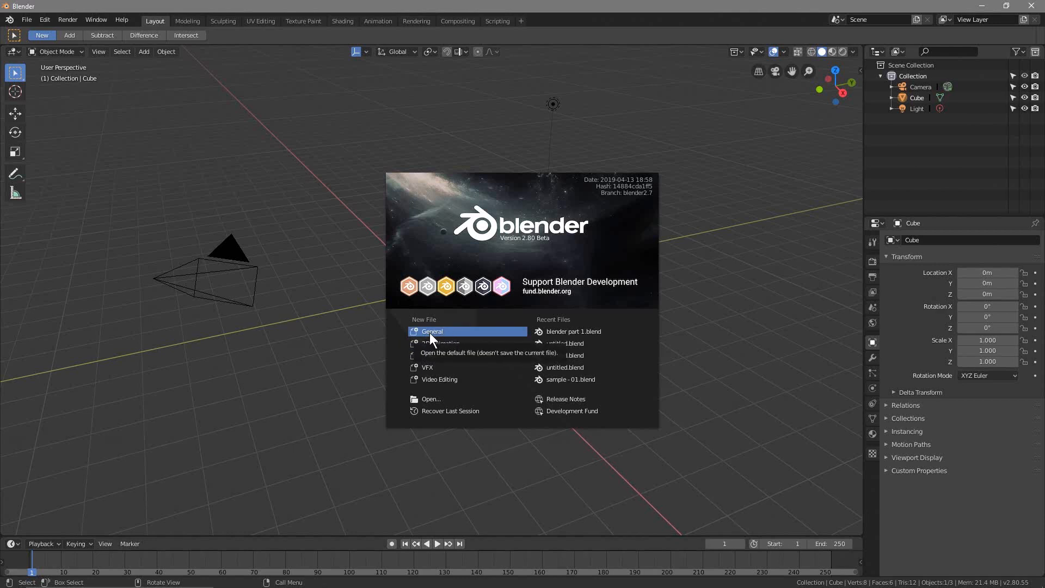
# Start a new General file and save it as "blender part 1" in the Blender 2.8 Beginners Tutorial folder, overwriting the existing file
pyautogui.click(429, 332)
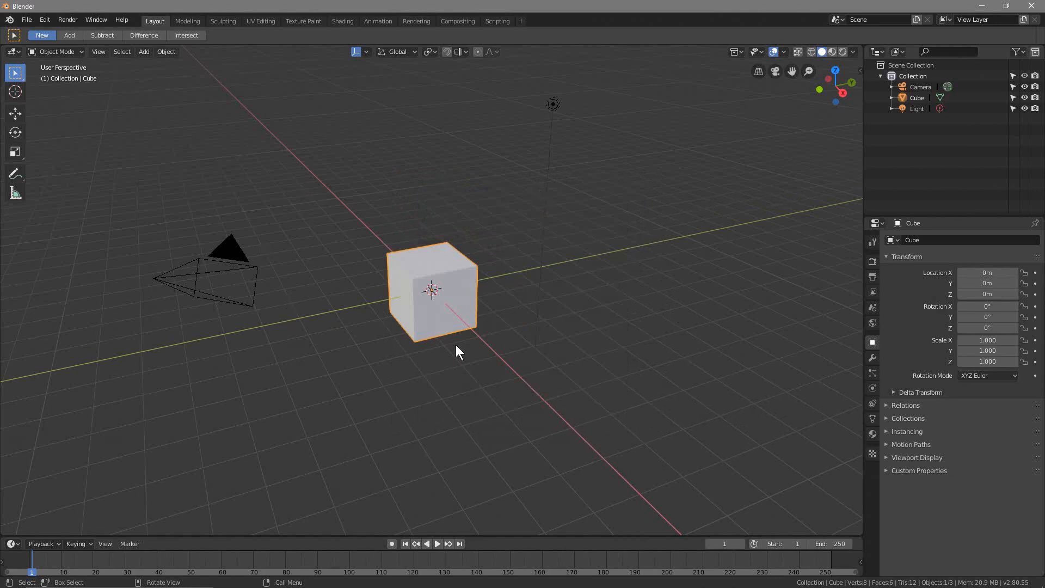
pyautogui.click(31, 22)
pyautogui.click(51, 108)
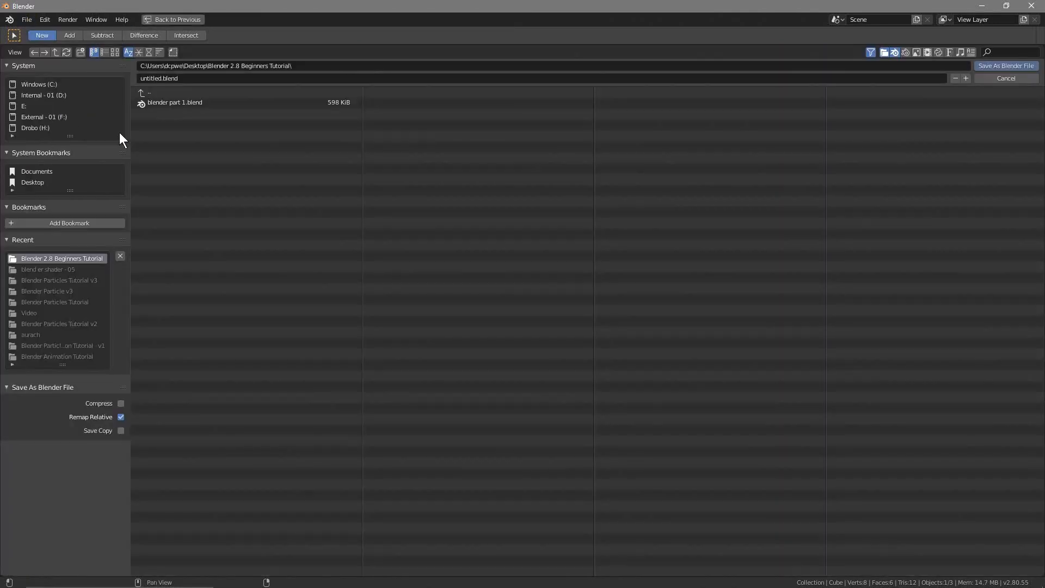
pyautogui.click(165, 101)
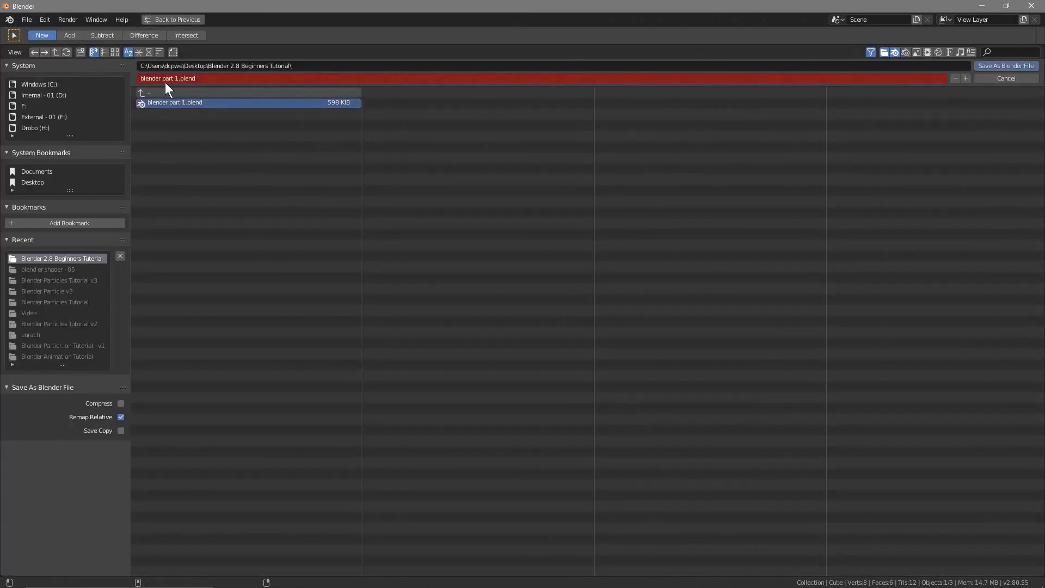
pyautogui.click(180, 80)
pyautogui.moveTo(180, 83); pyautogui.dragTo(252, 84)
pyautogui.press('BackSpace')
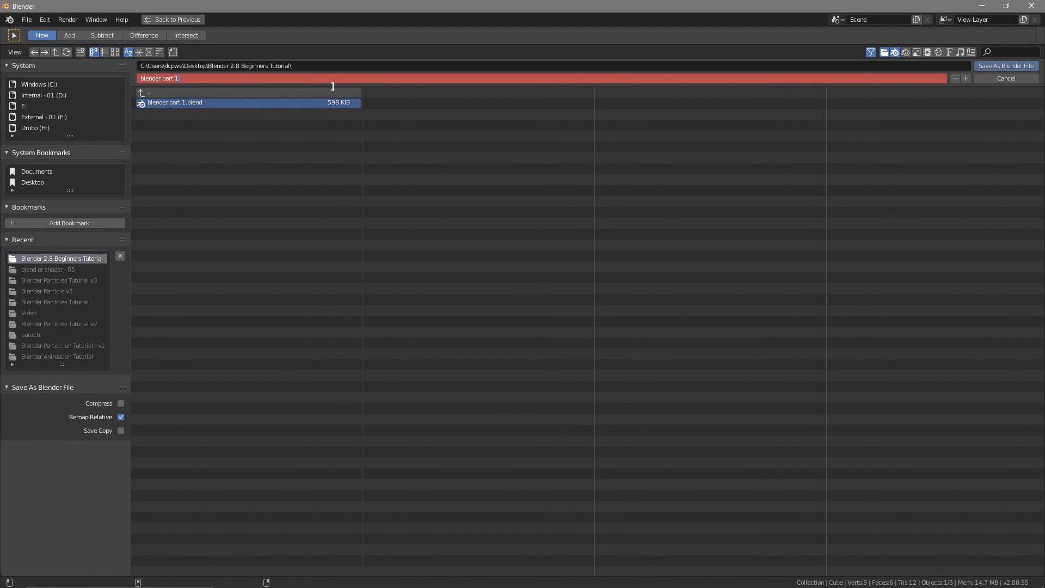
pyautogui.click(1014, 64)
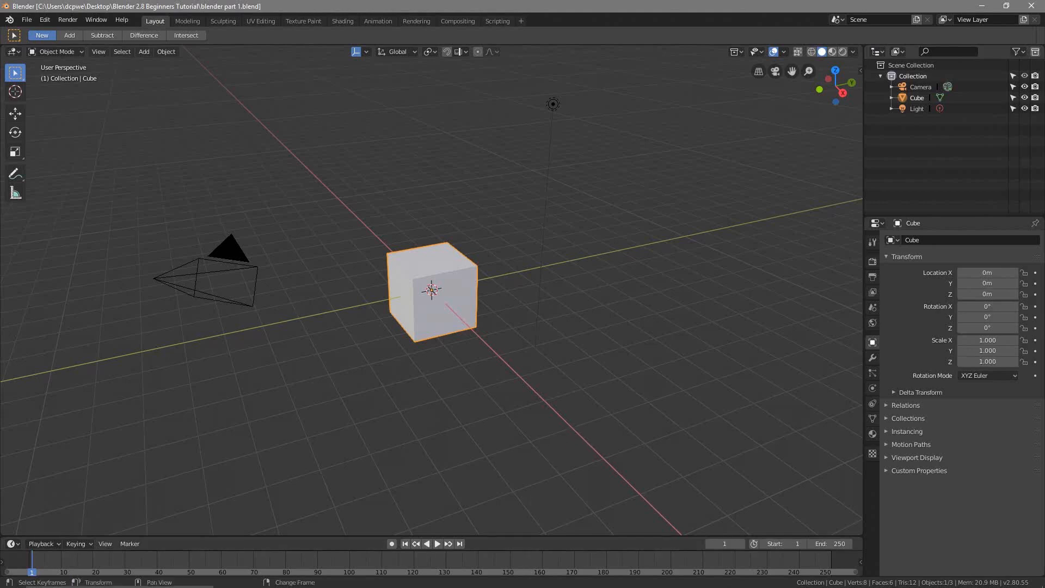
# Switch to Photos to examine the keyboard and mouse in uk keyboard.jpg, and return to the Blender scene
pyautogui.click(815, 577)
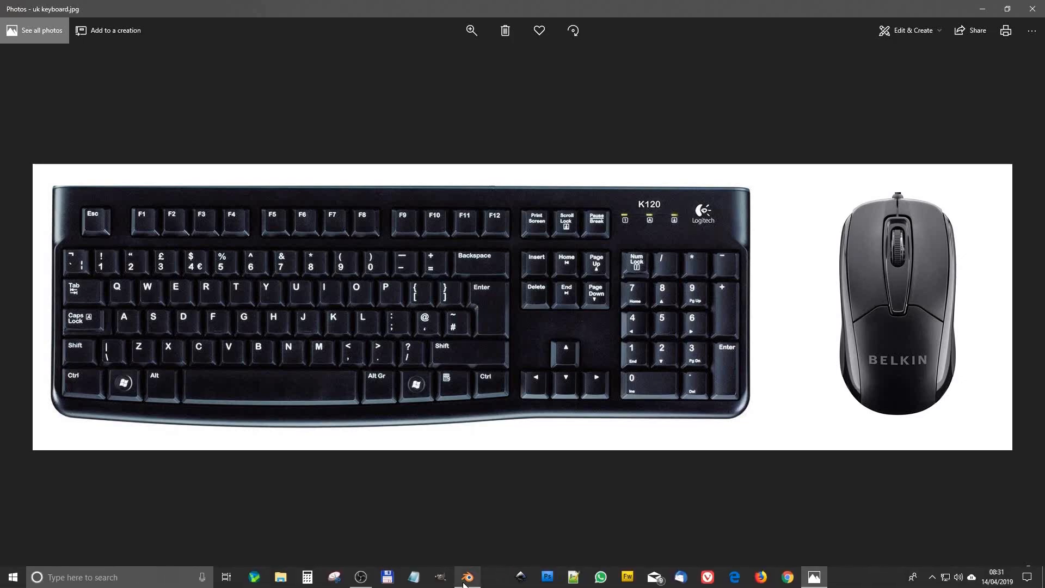
pyautogui.click(468, 581)
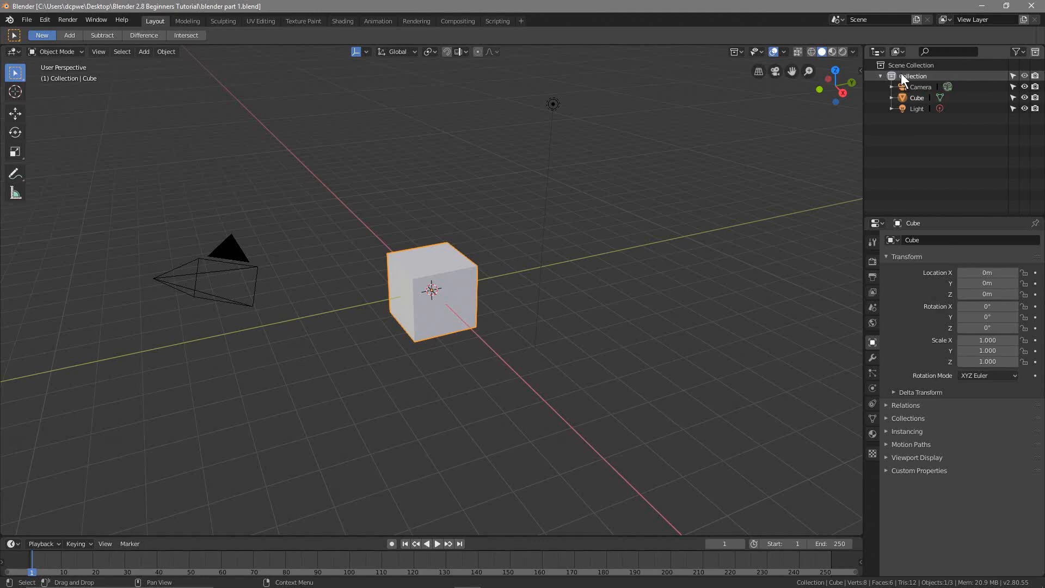
pyautogui.scroll(-2, 560, 188)
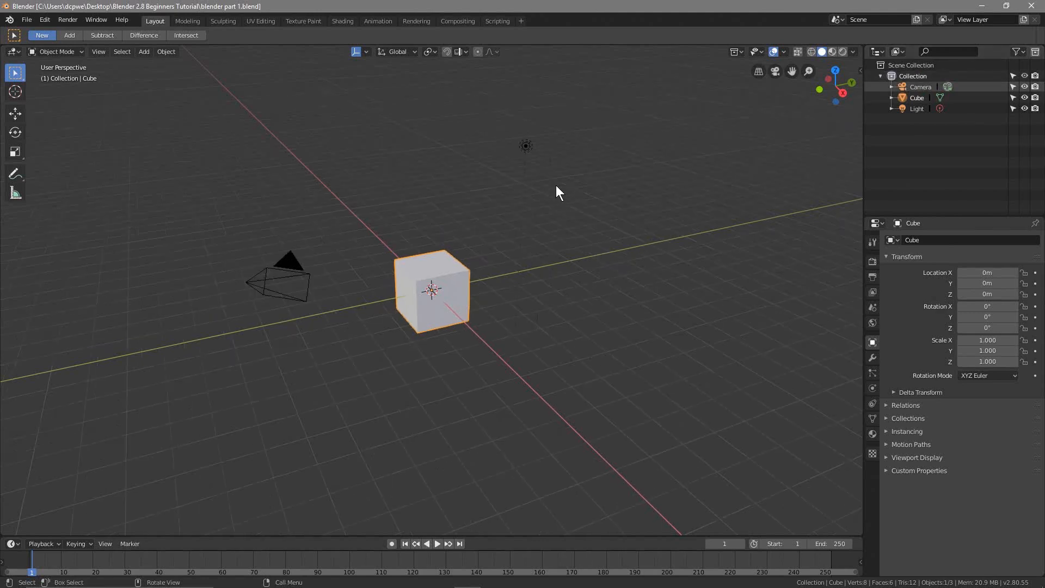
pyautogui.scroll(1, 556, 185)
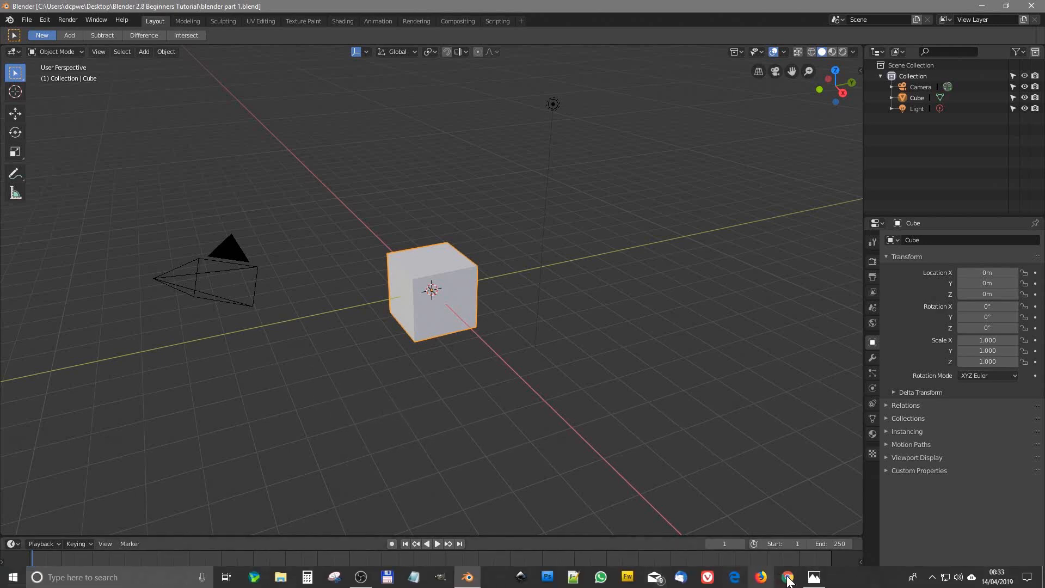
pyautogui.click(814, 577)
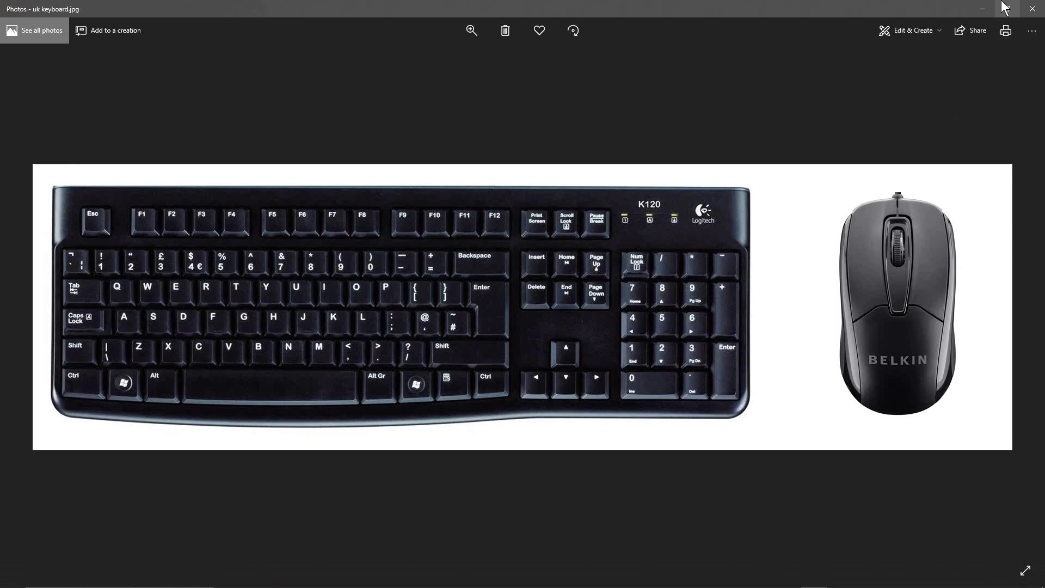
pyautogui.click(982, 9)
# Orbit around the default cube to examine the scene from several sides
pyautogui.moveTo(369, 391); pyautogui.dragTo(426, 397, button='middle')
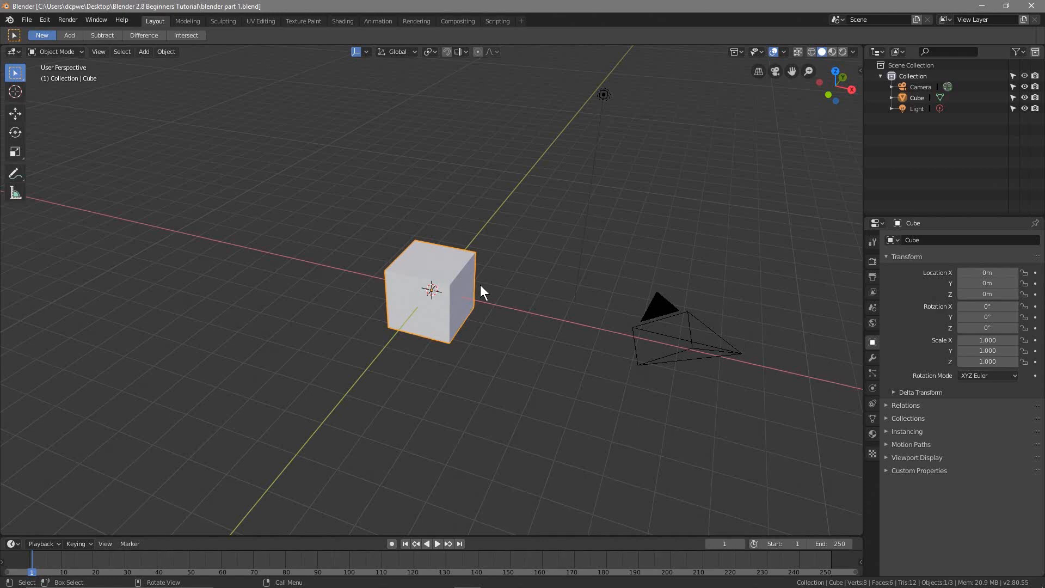
pyautogui.moveTo(499, 296); pyautogui.dragTo(442, 305, button='middle')
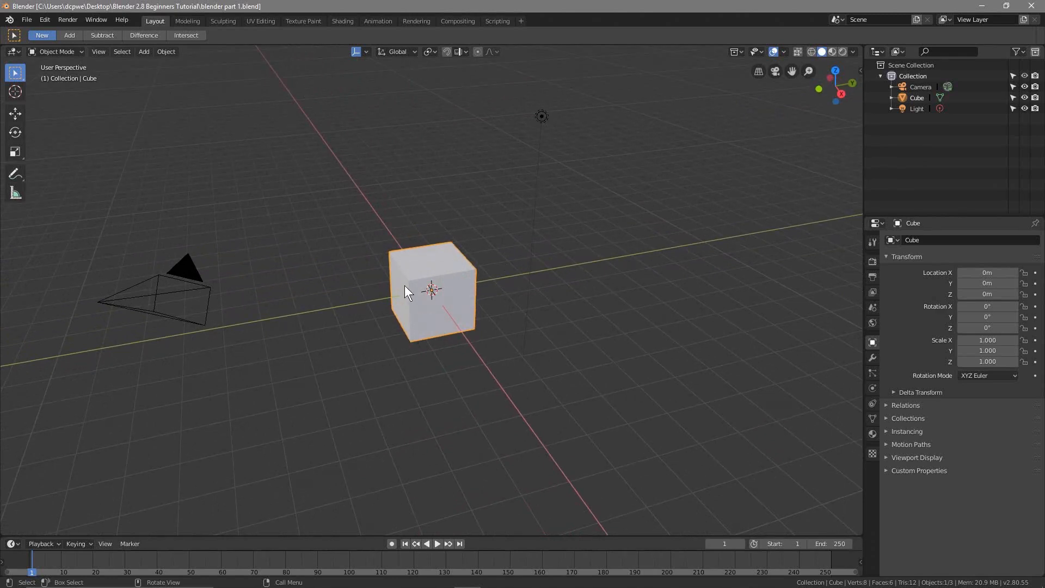
pyautogui.moveTo(387, 285); pyautogui.dragTo(387, 285, button='middle')
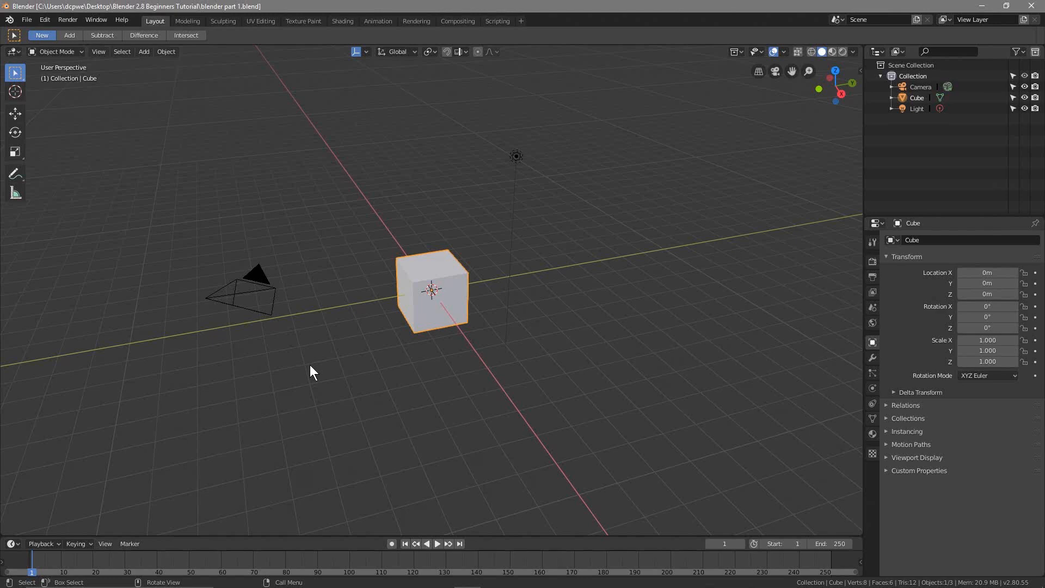
pyautogui.scroll(2, 310, 366)
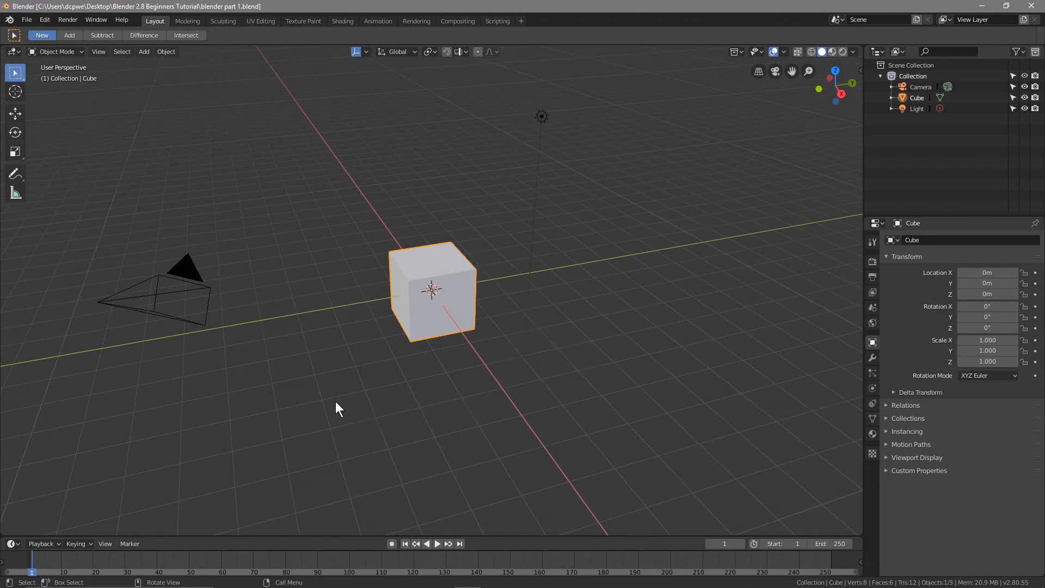
pyautogui.moveTo(336, 402); pyautogui.dragTo(209, 391, button='middle')
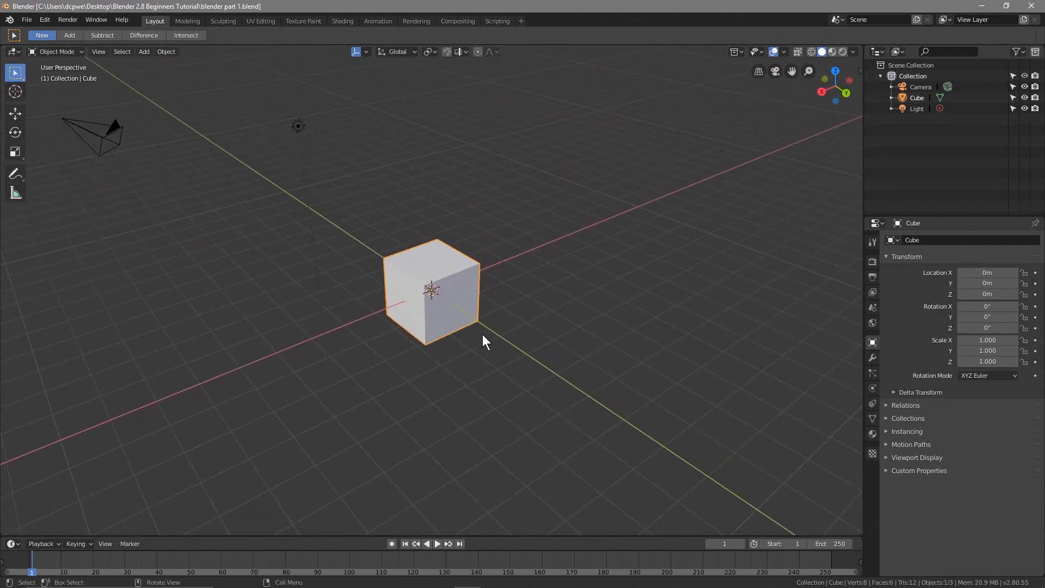
pyautogui.moveTo(198, 380); pyautogui.dragTo(282, 370, button='middle')
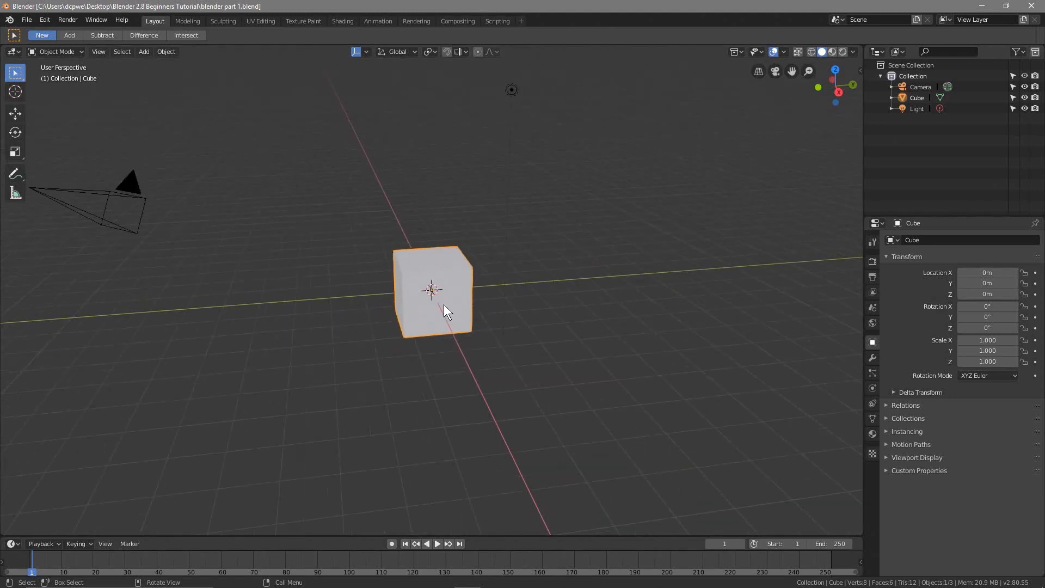
# Select the camera, the light and the cube in turn to identify each object in the scene
pyautogui.click(911, 86)
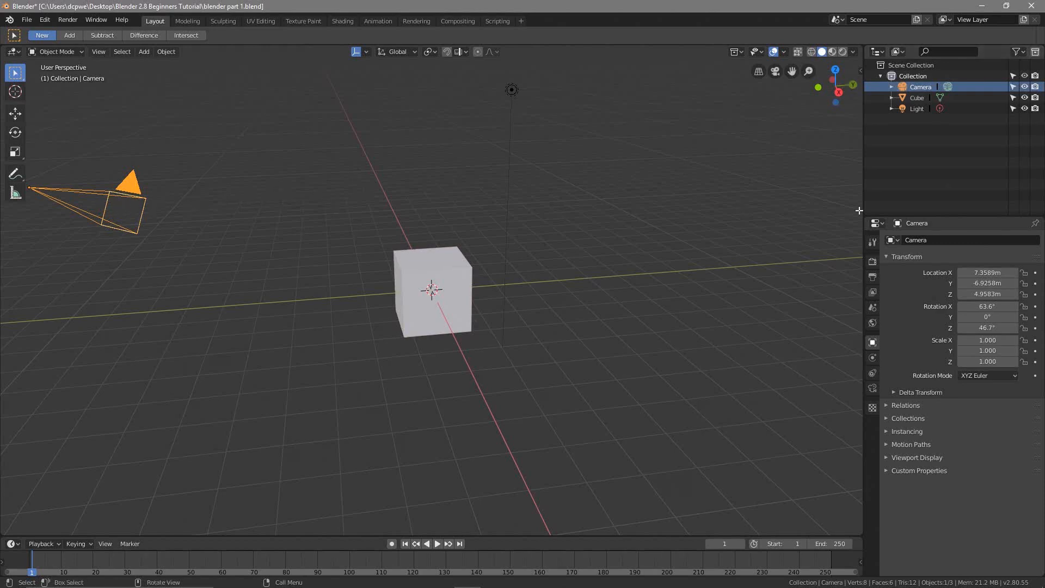
pyautogui.click(917, 106)
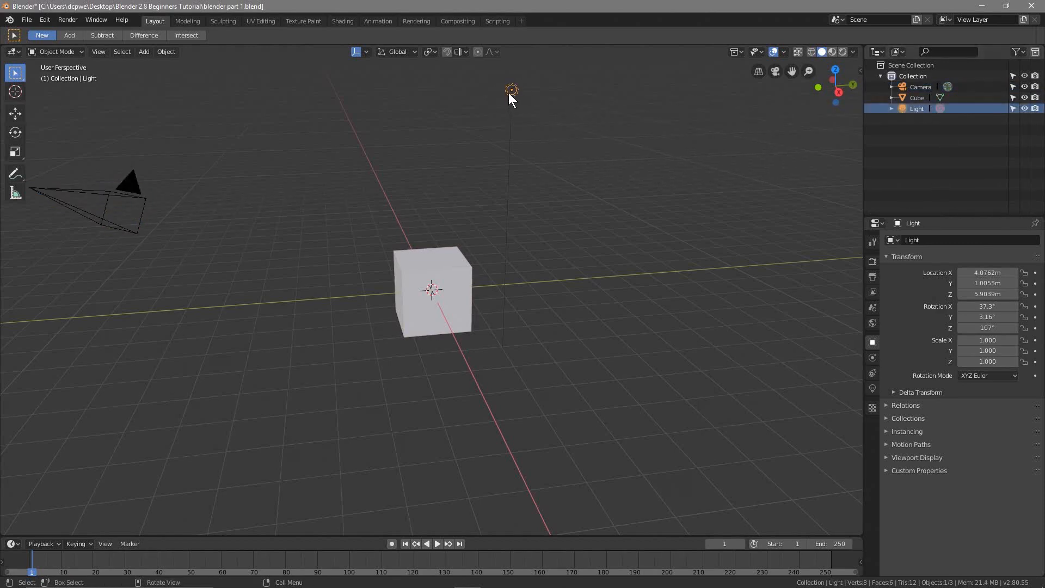
pyautogui.click(909, 97)
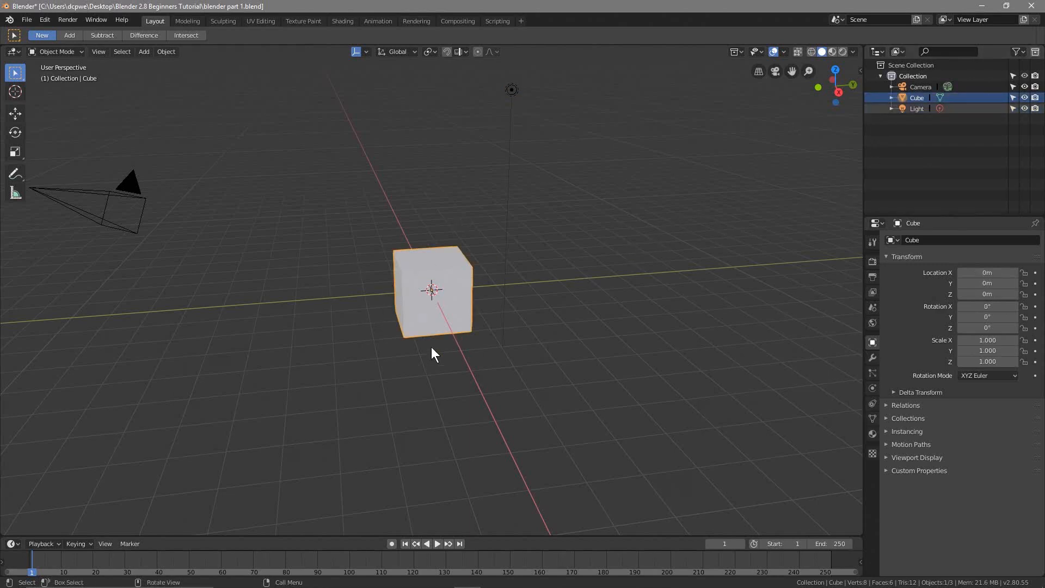
pyautogui.moveTo(276, 383); pyautogui.dragTo(344, 318, button='middle')
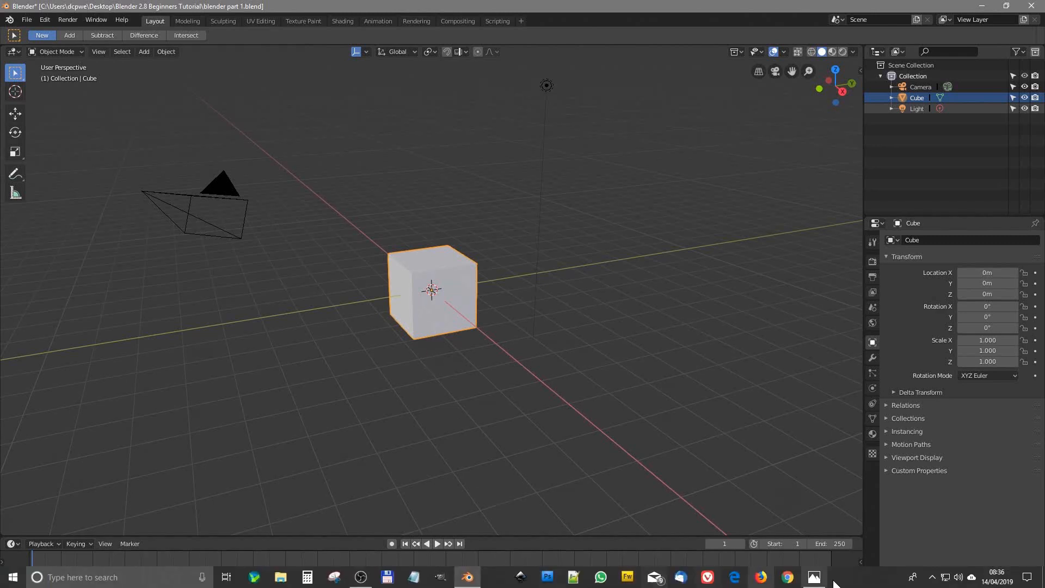
# Check the mouse wheel in the Photos reference image and zoom in and out on the cube in Blender
pyautogui.click(813, 577)
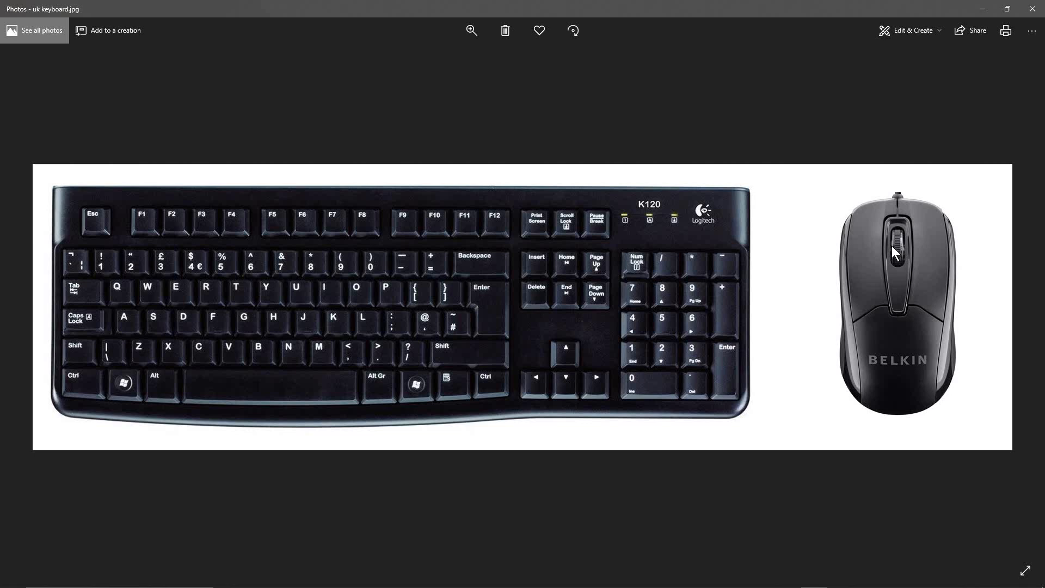
pyautogui.click(981, 8)
pyautogui.scroll(5, 456, 324)
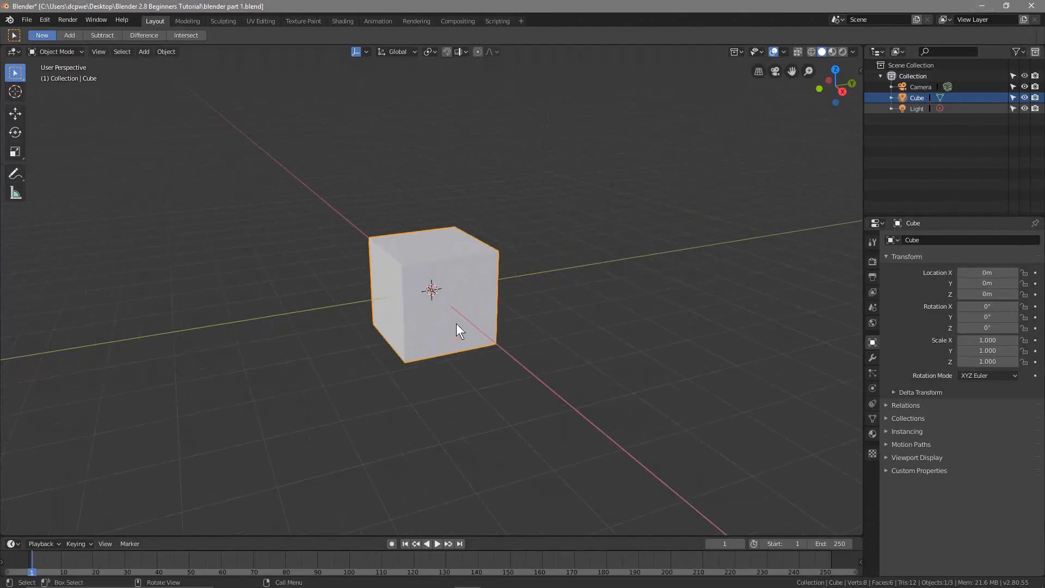
pyautogui.scroll(-3, 452, 319)
pyautogui.scroll(-3, 452, 320)
pyautogui.scroll(6, 452, 320)
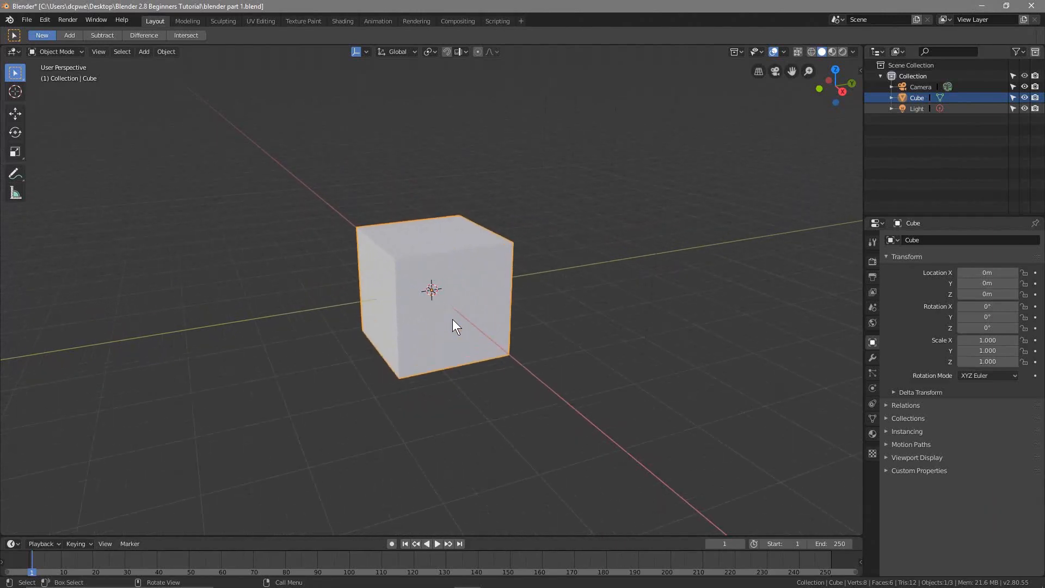
pyautogui.scroll(4, 452, 319)
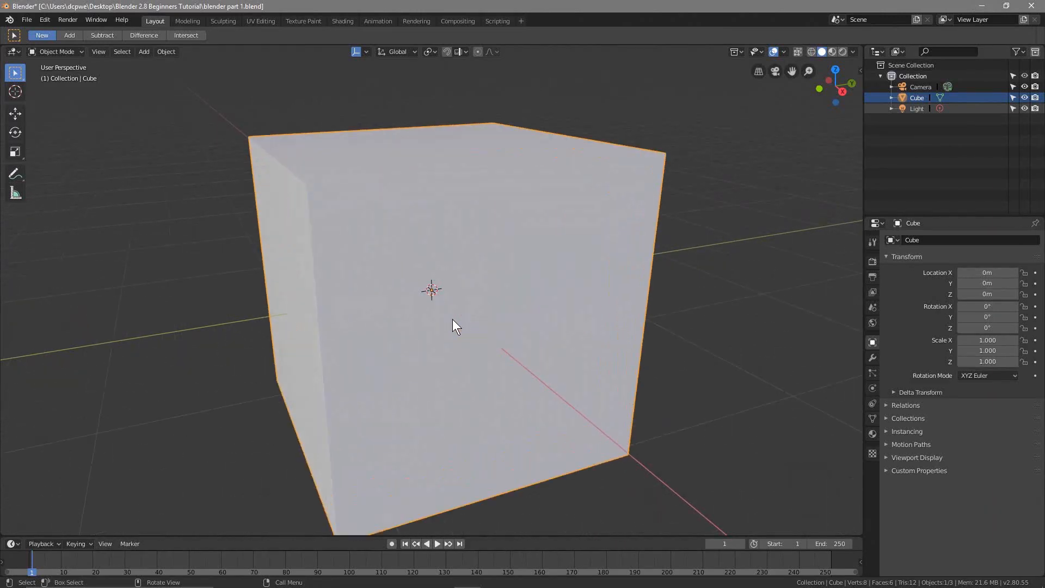
pyautogui.scroll(-5, 452, 319)
pyautogui.scroll(-10, 452, 319)
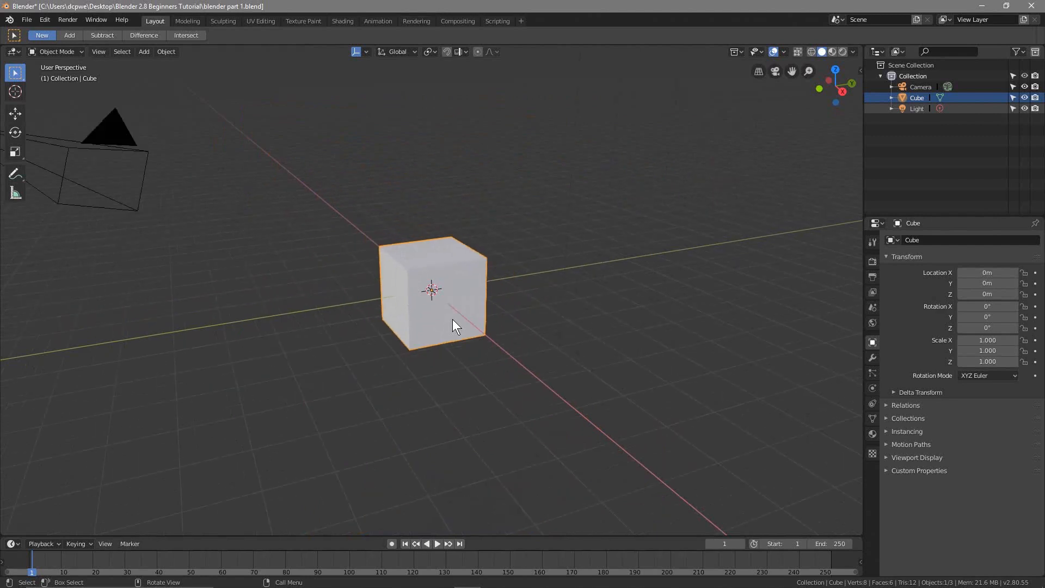
pyautogui.scroll(-8, 453, 320)
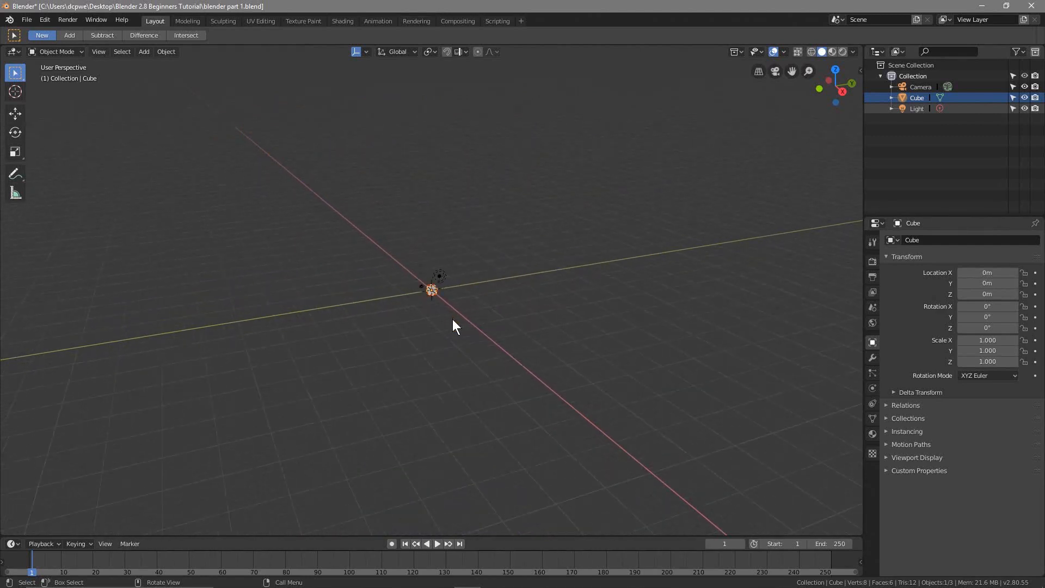
pyautogui.scroll(20, 453, 320)
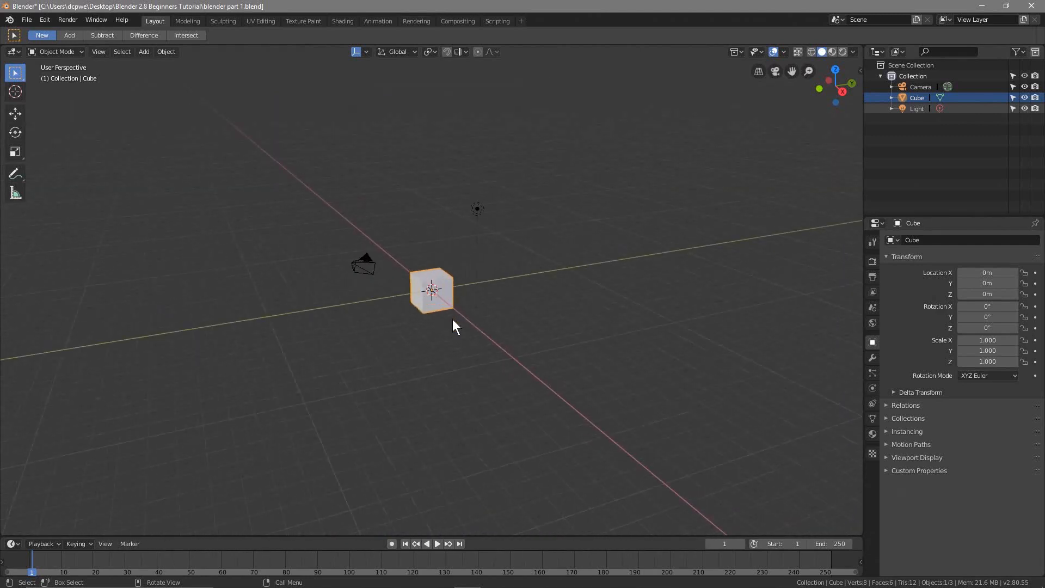
pyautogui.scroll(-6, 452, 319)
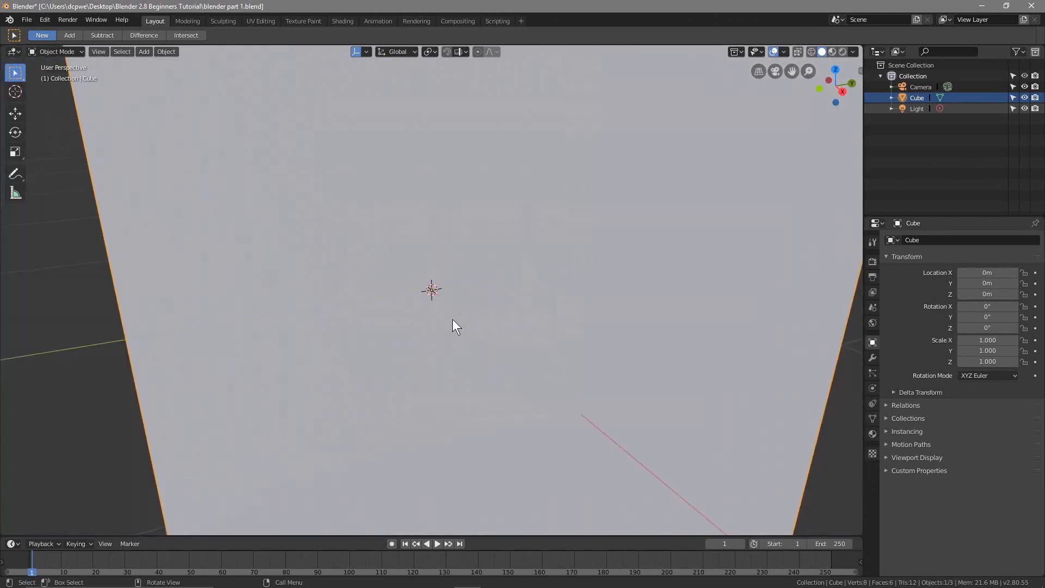
pyautogui.scroll(-6, 442, 325)
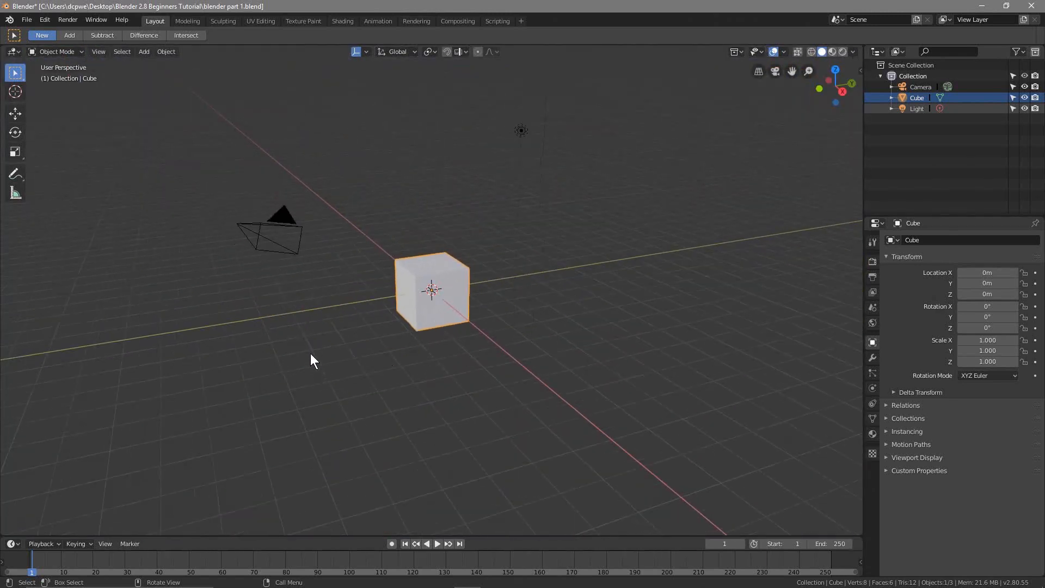
# Examine the cube by combining orbiting, zooming and sideways panning of the 3D view
pyautogui.moveTo(310, 355)
pyautogui.mouseDown(button='middle')
pyautogui.moveTo(494, 357)
pyautogui.moveTo(508, 338)
pyautogui.moveTo(319, 351)
pyautogui.mouseUp(button='middle')
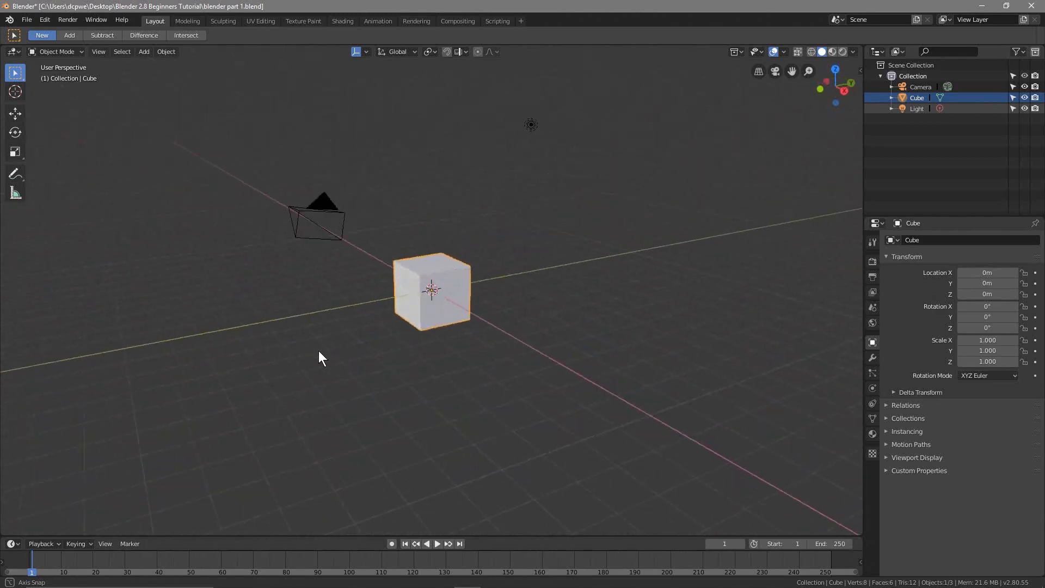
pyautogui.scroll(5, 449, 328)
pyautogui.scroll(-3, 439, 329)
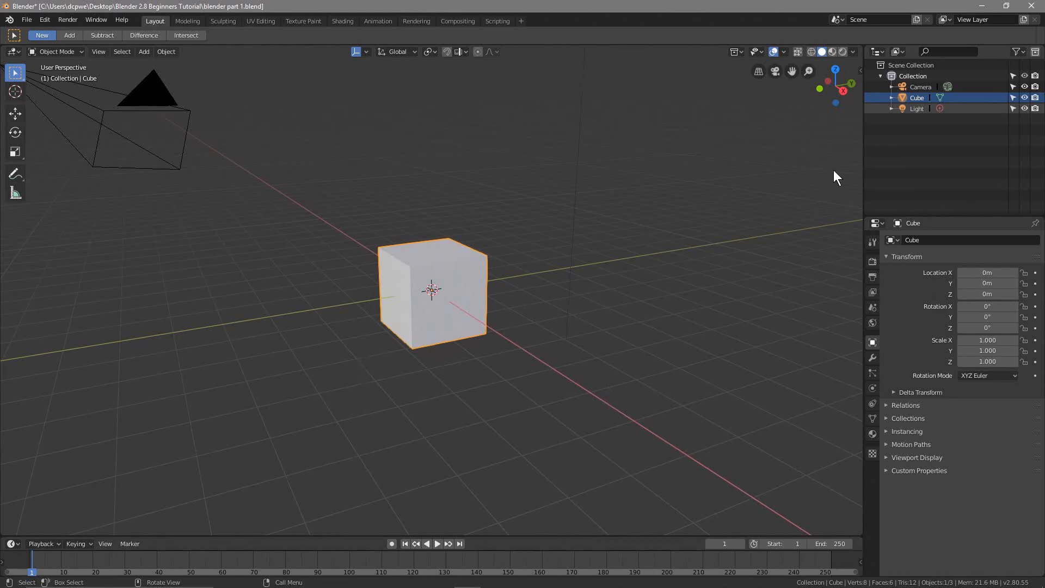
pyautogui.moveTo(422, 354)
pyautogui.mouseDown(button='middle')
pyautogui.moveTo(450, 355)
pyautogui.moveTo(409, 362)
pyautogui.moveTo(436, 232)
pyautogui.moveTo(420, 405)
pyautogui.moveTo(630, 384)
pyautogui.moveTo(371, 384)
pyautogui.moveTo(452, 352)
pyautogui.moveTo(442, 355)
pyautogui.mouseUp(button='middle')
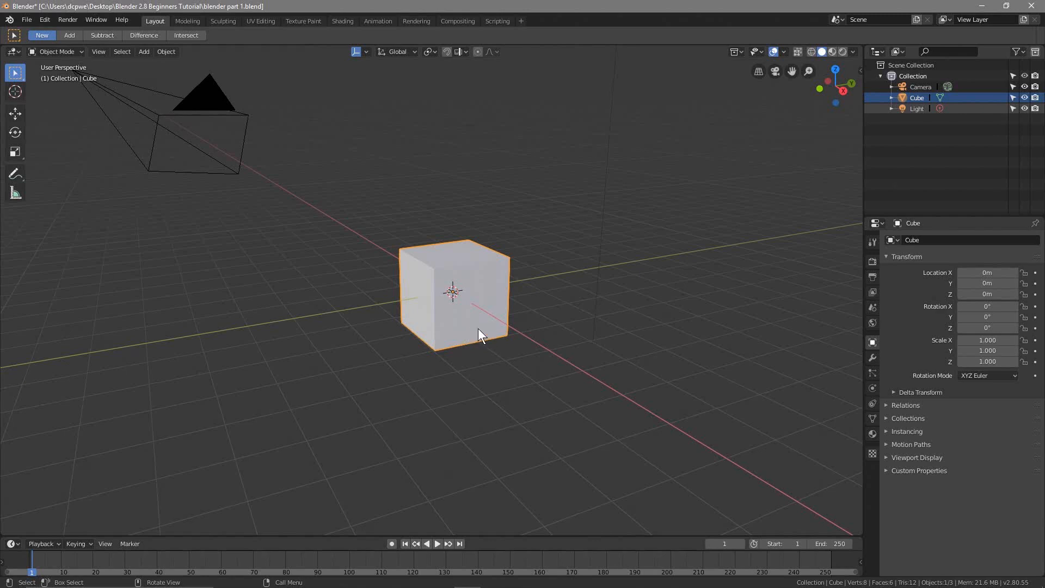
pyautogui.scroll(-2, 478, 328)
pyautogui.keyDown('shift'); pyautogui.moveTo(445, 357); pyautogui.dragTo(374, 362, button='middle'); pyautogui.keyUp('shift')
# Minimise Blender, view the keyboard reference image in Photos again, and switch back to the Blender scene
pyautogui.click(982, 6)
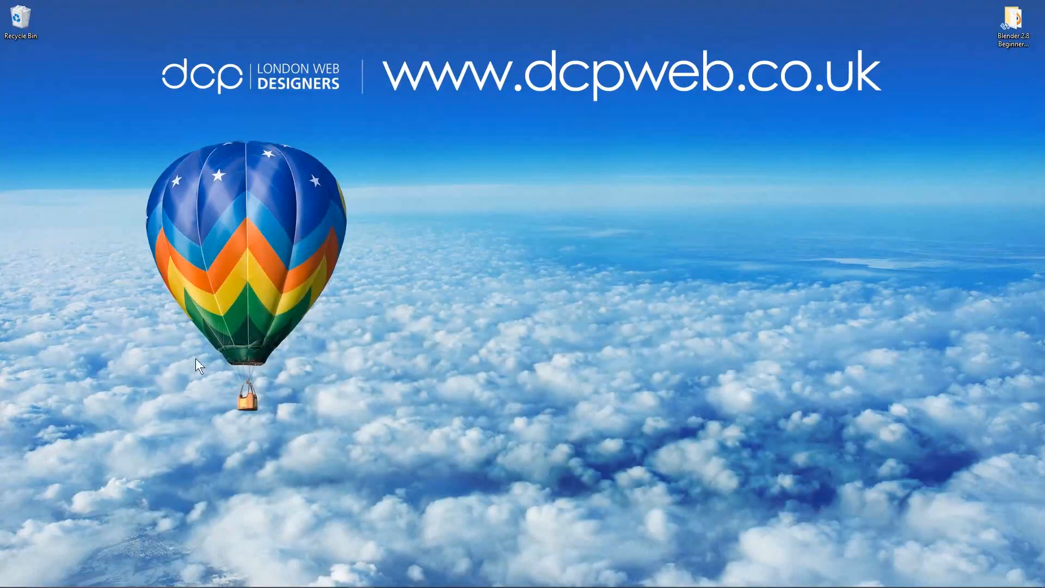
pyautogui.click(814, 576)
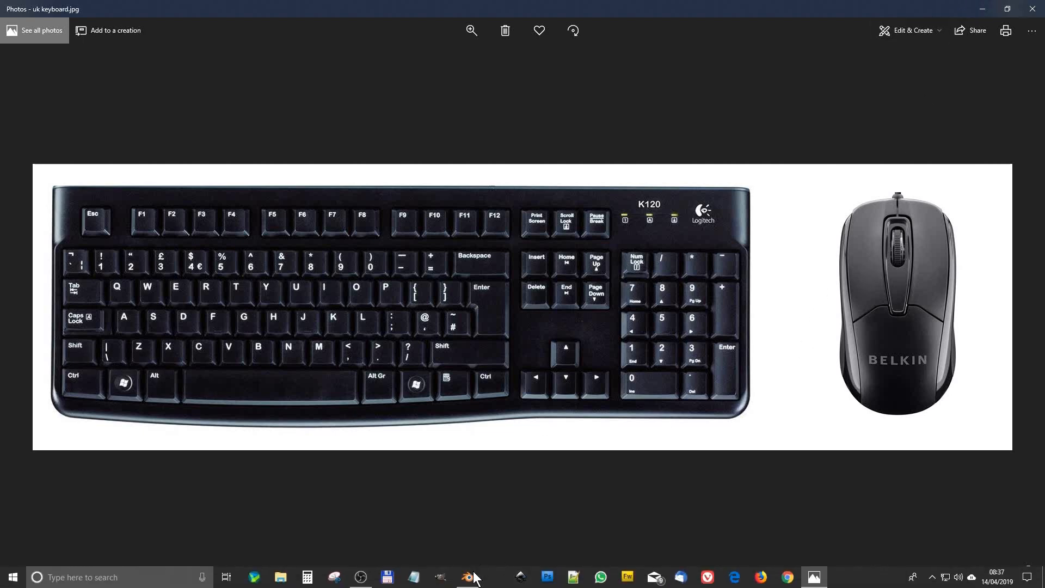
pyautogui.click(467, 576)
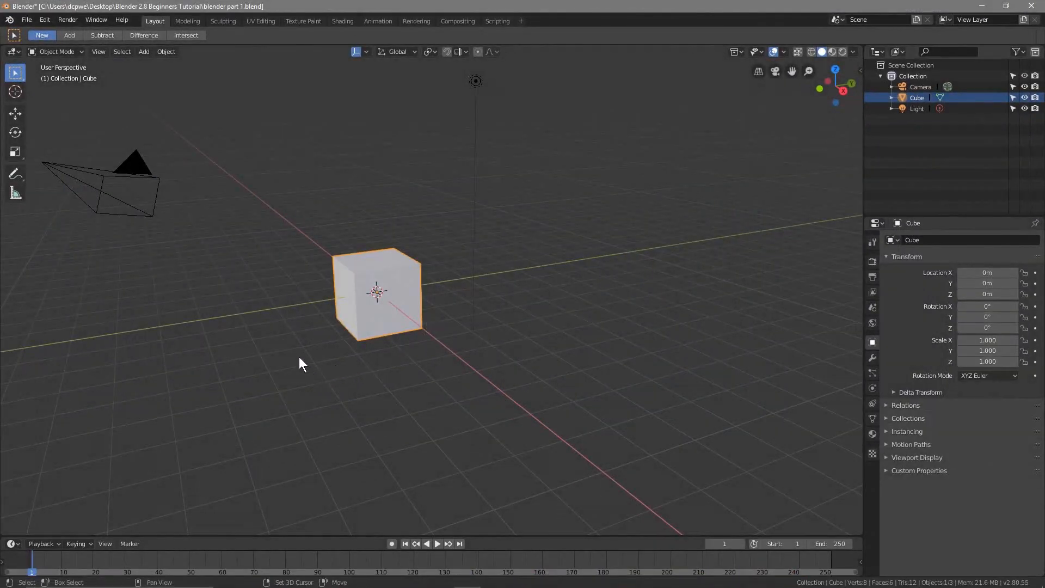
# Examine the cube from different sides by panning and orbiting the 3D view and zooming in and out
pyautogui.keyDown('shift'); pyautogui.moveTo(288, 358); pyautogui.dragTo(263, 315, button='middle'); pyautogui.keyUp('shift')
pyautogui.scroll(4, 271, 305)
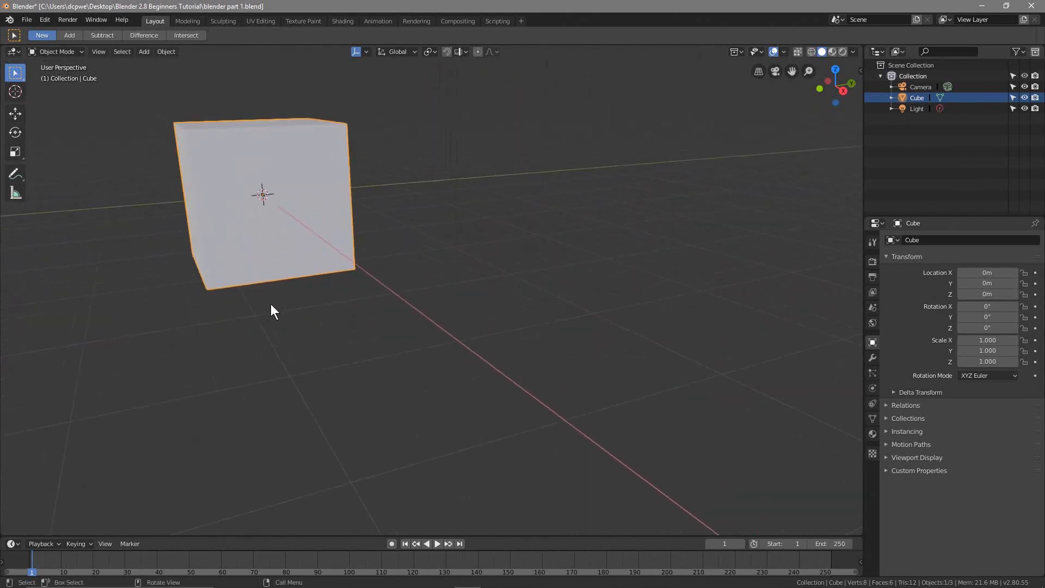
pyautogui.scroll(-4, 271, 304)
pyautogui.moveTo(271, 304); pyautogui.dragTo(377, 341, button='middle')
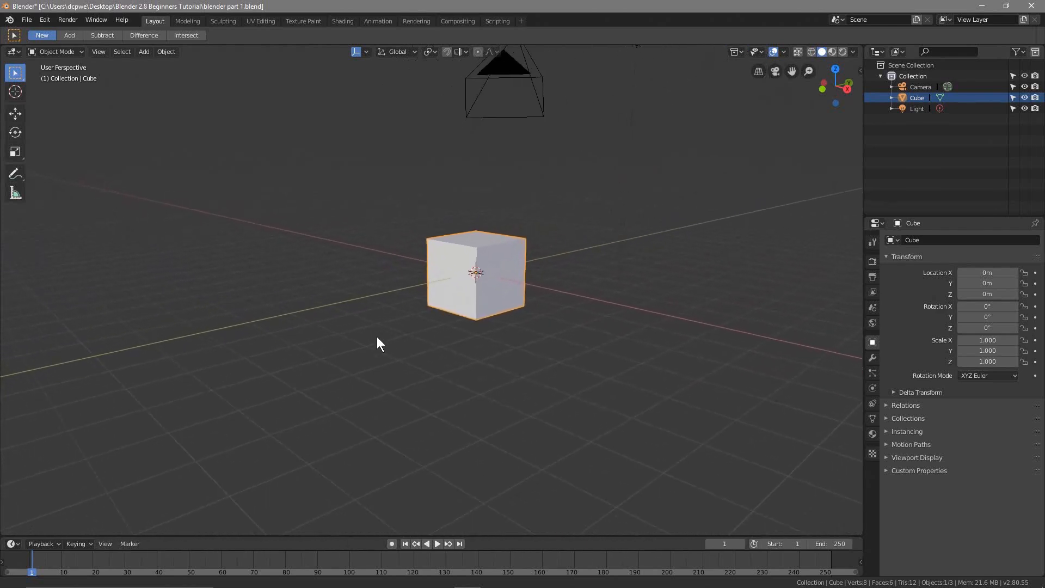
pyautogui.moveTo(299, 335); pyautogui.dragTo(230, 332, button='middle')
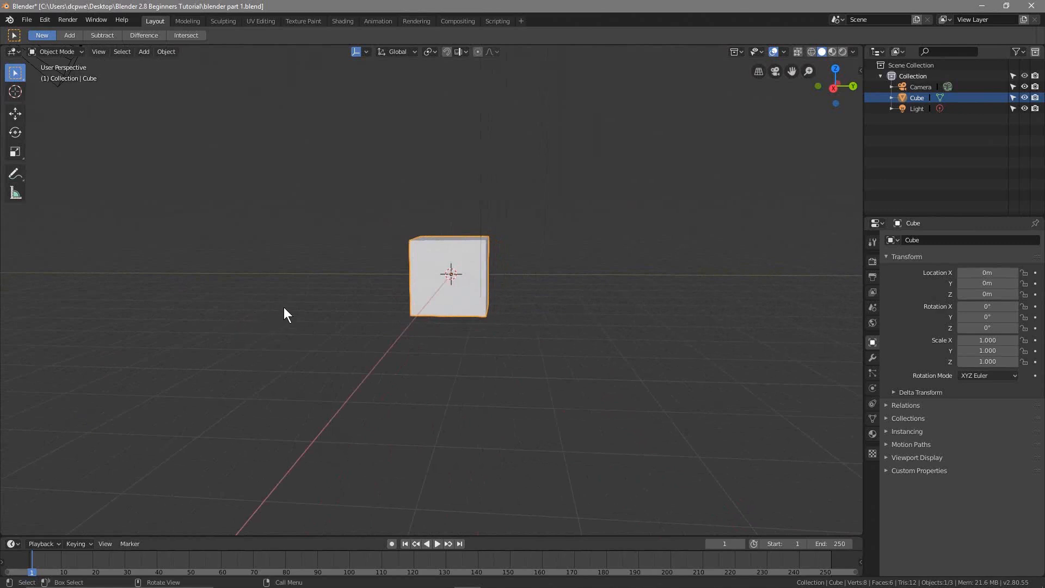
pyautogui.moveTo(284, 311); pyautogui.dragTo(368, 315, button='middle')
pyautogui.scroll(6, 435, 329)
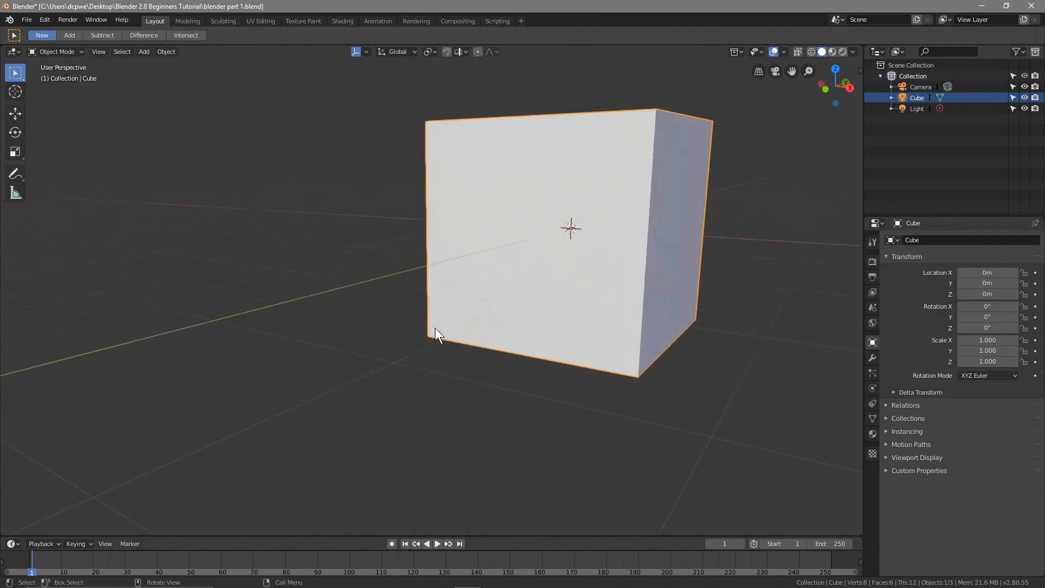
pyautogui.scroll(-8, 435, 327)
pyautogui.scroll(4, 421, 333)
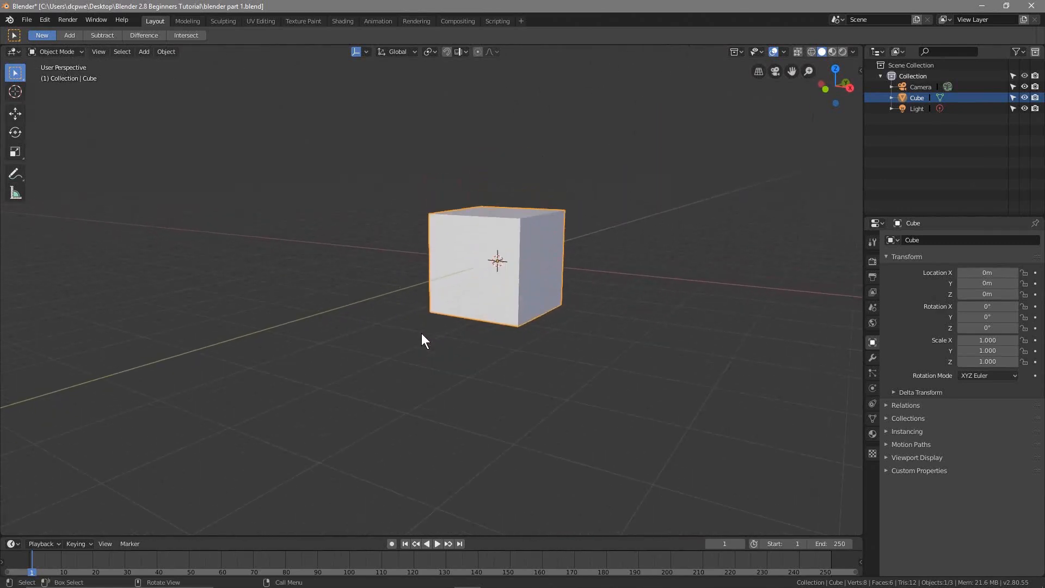
pyautogui.scroll(-2, 421, 333)
# Shift the view sideways and orbit around the cube and camera, zooming close to the cube and back out
pyautogui.press('shift')
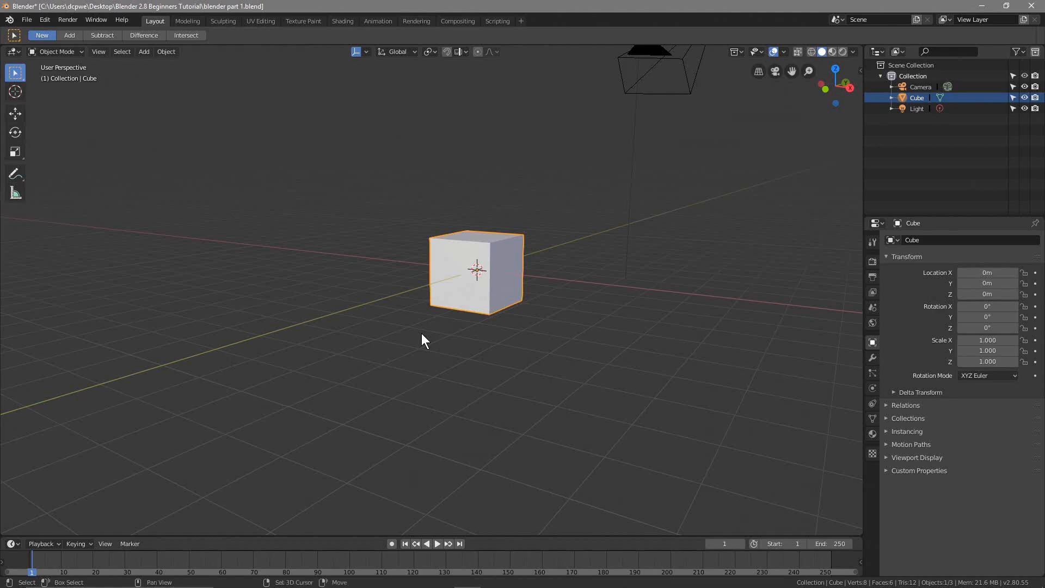
pyautogui.keyDown('shift'); pyautogui.moveTo(422, 333); pyautogui.dragTo(339, 383, button='middle'); pyautogui.keyUp('shift')
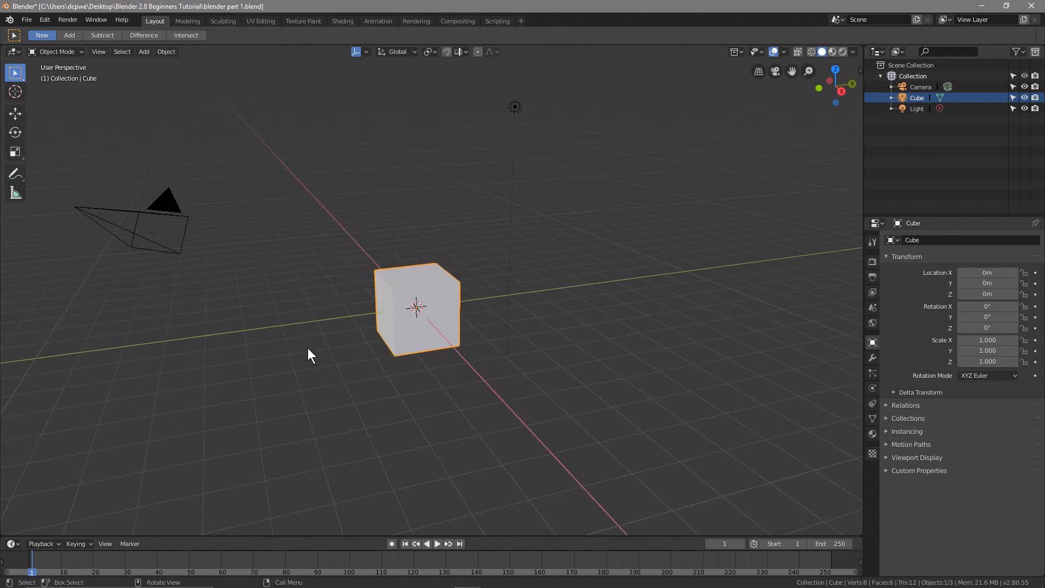
pyautogui.moveTo(308, 355); pyautogui.dragTo(354, 371, button='middle')
pyautogui.scroll(4, 355, 373)
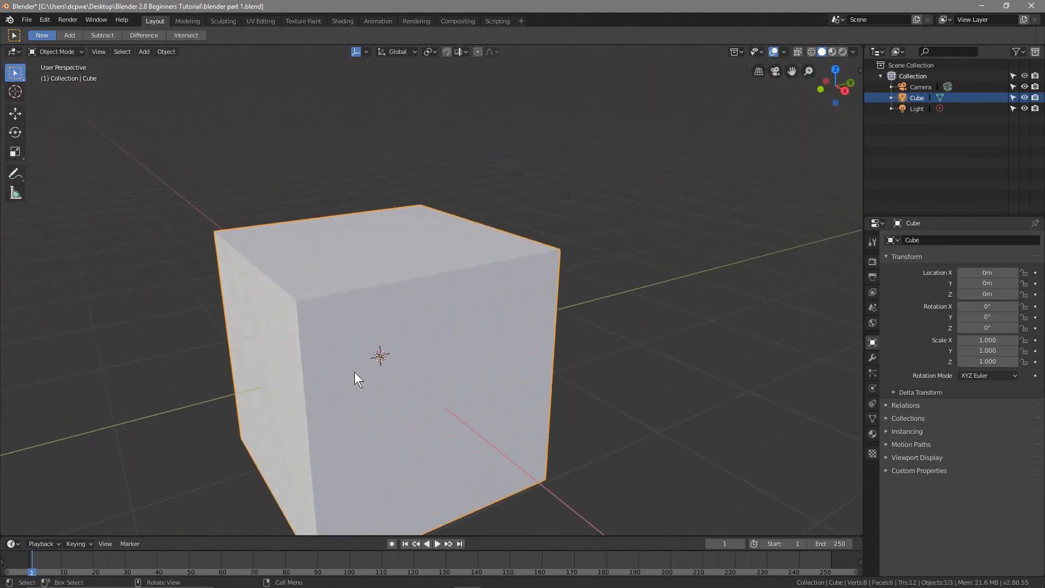
pyautogui.scroll(-6, 355, 372)
pyautogui.scroll(4, 354, 372)
pyautogui.scroll(-4, 355, 388)
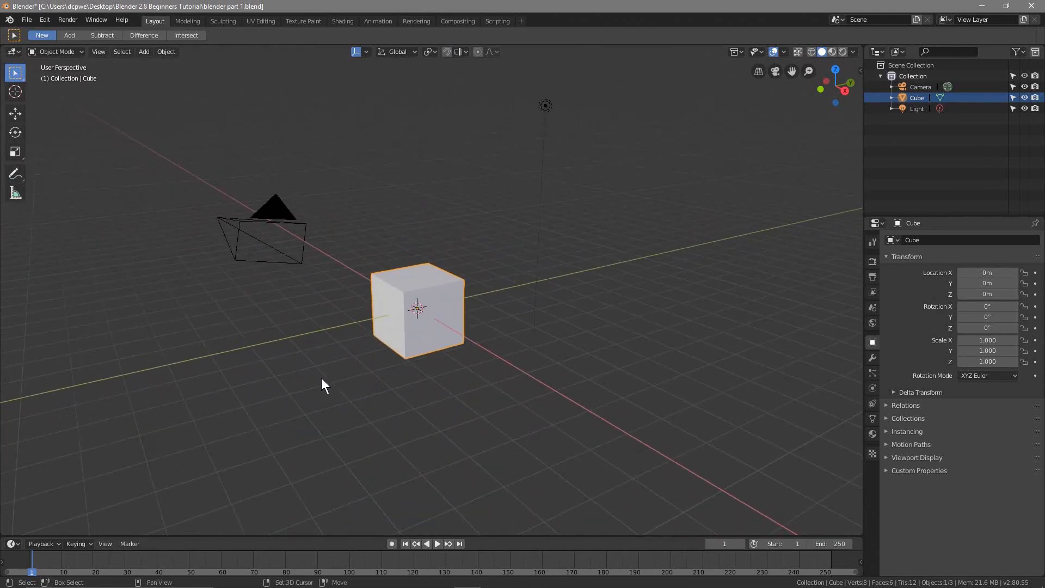
pyautogui.moveTo(321, 379); pyautogui.dragTo(340, 364, button='middle')
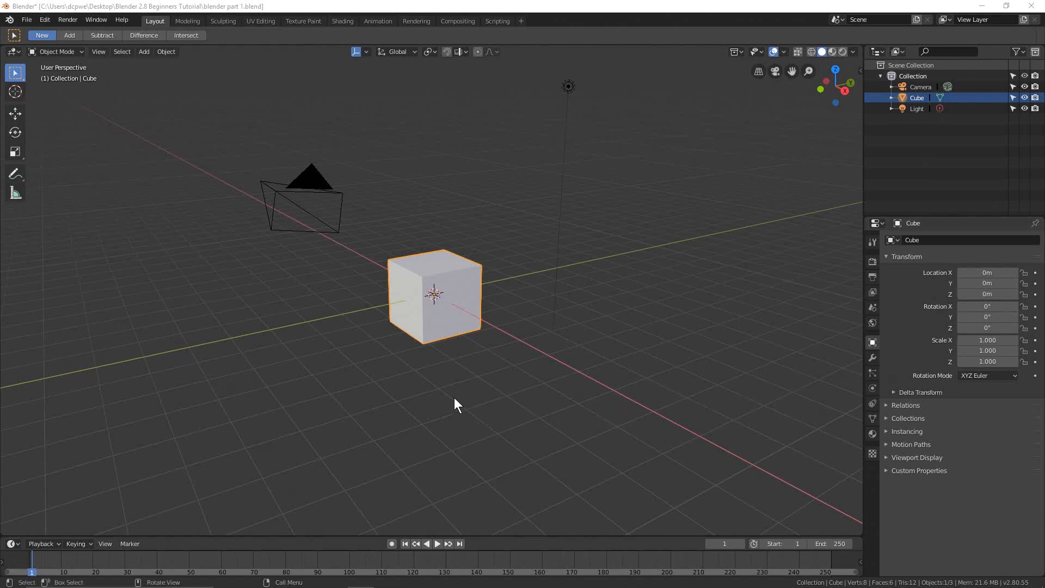
# Orbit slightly around the cube, check the Delete key in the Photos keyboard image, and return to Blender
pyautogui.moveTo(439, 381); pyautogui.dragTo(459, 288, button='middle')
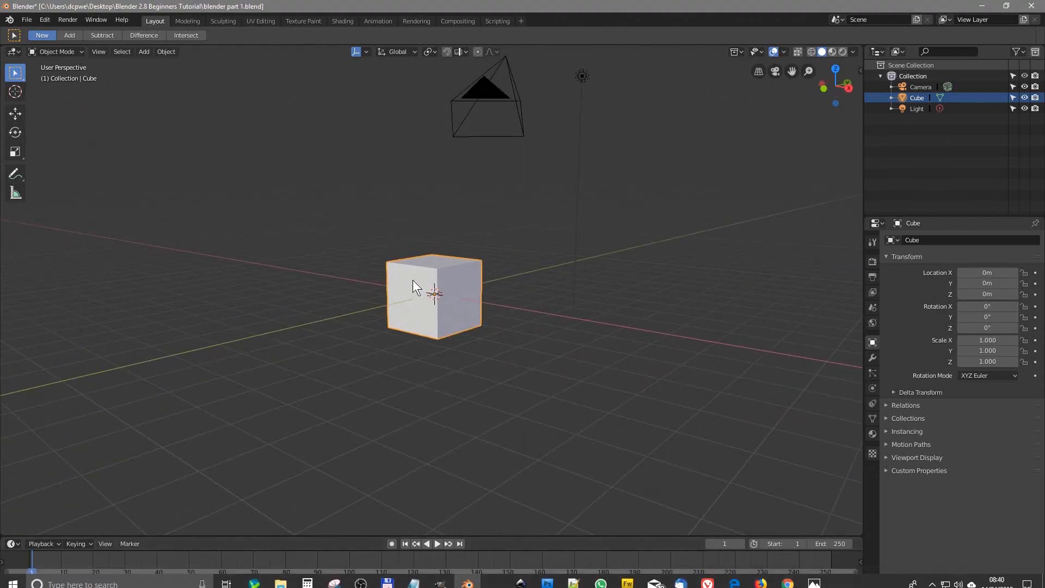
pyautogui.click(814, 583)
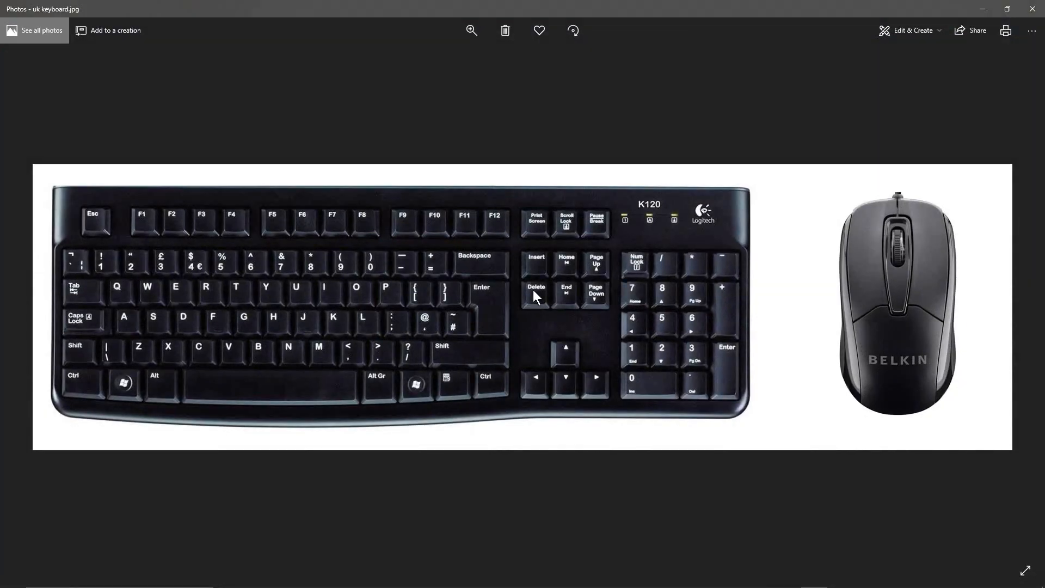
pyautogui.click(982, 8)
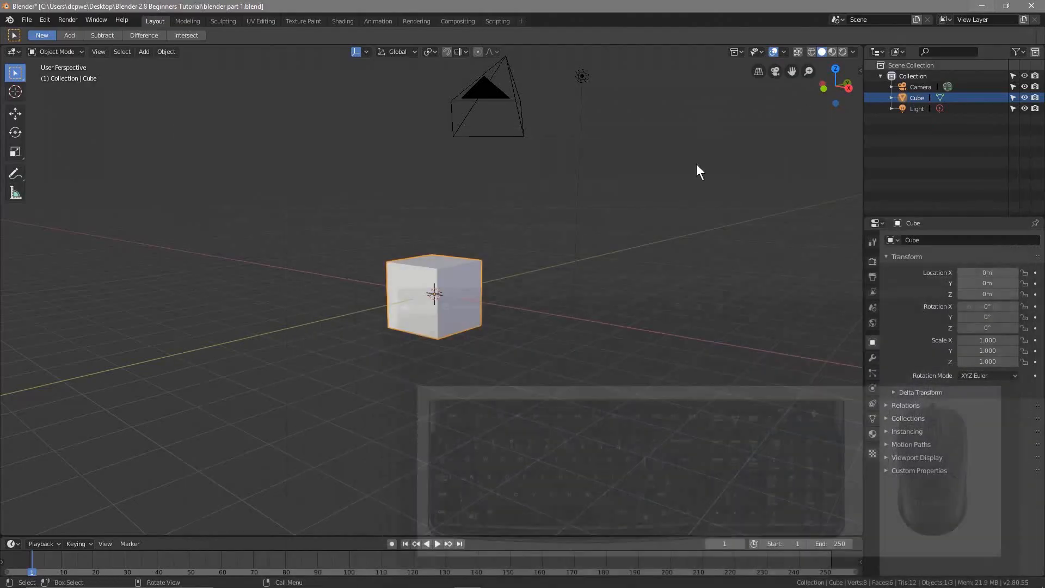
# Delete the selected cube from the scene and save the file
pyautogui.press('Delete')
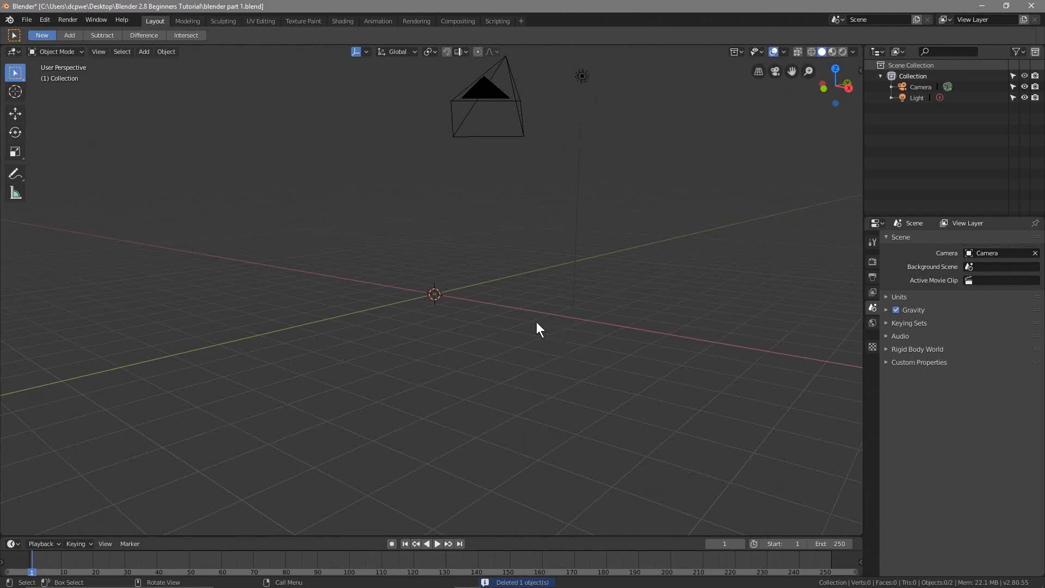
pyautogui.click(26, 20)
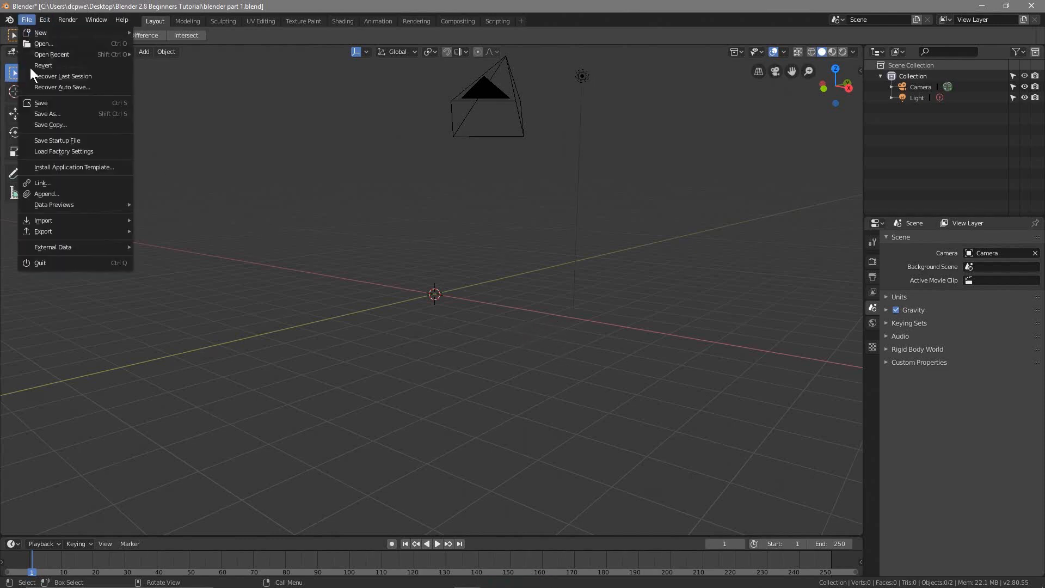
pyautogui.click(39, 102)
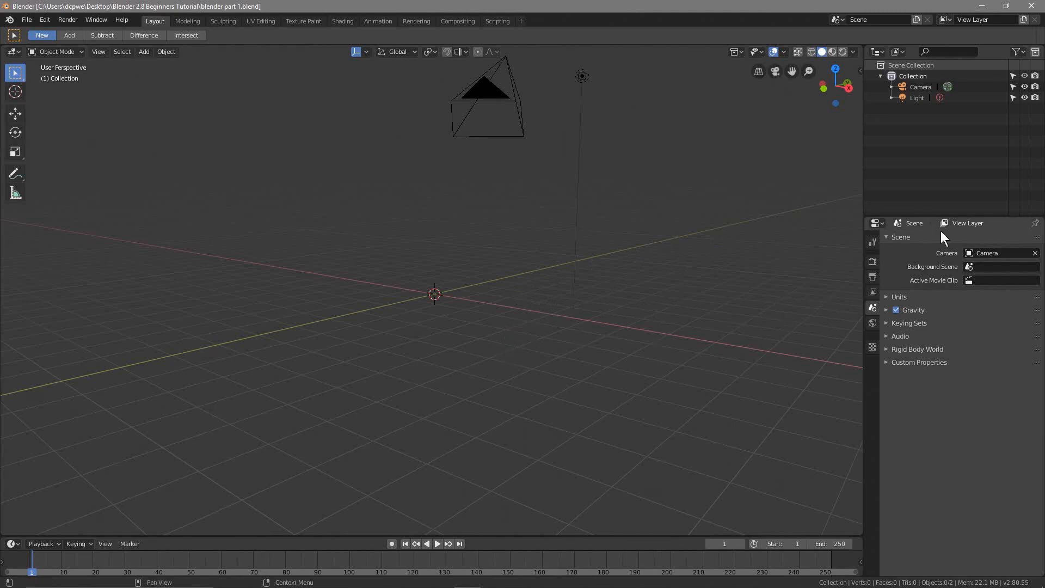
# Minimise Blender, switch to Chrome and close the Blender Experimental Builds page, leaving a blank new tab
pyautogui.click(981, 6)
pyautogui.click(787, 578)
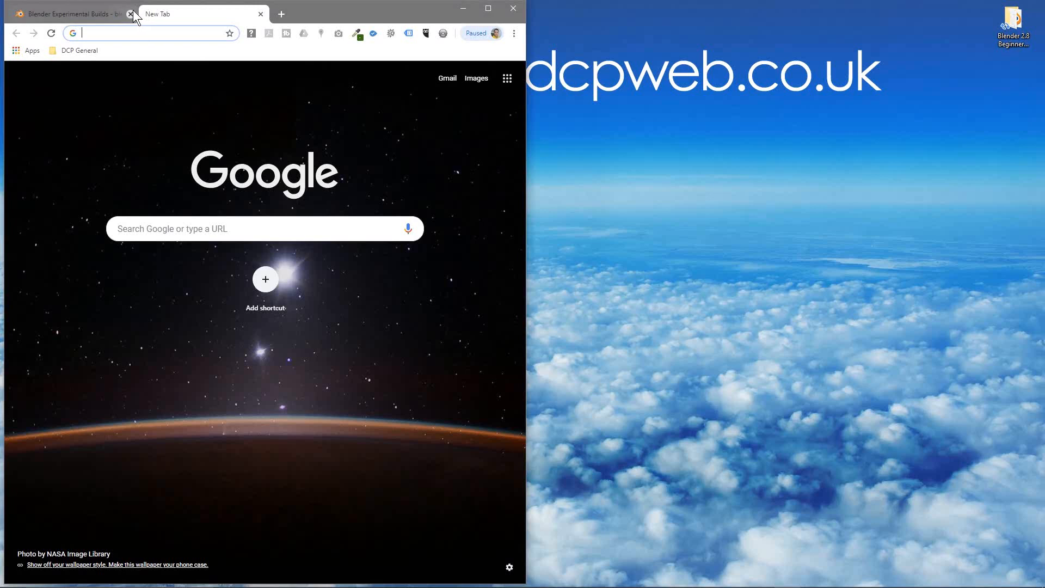
pyautogui.click(130, 12)
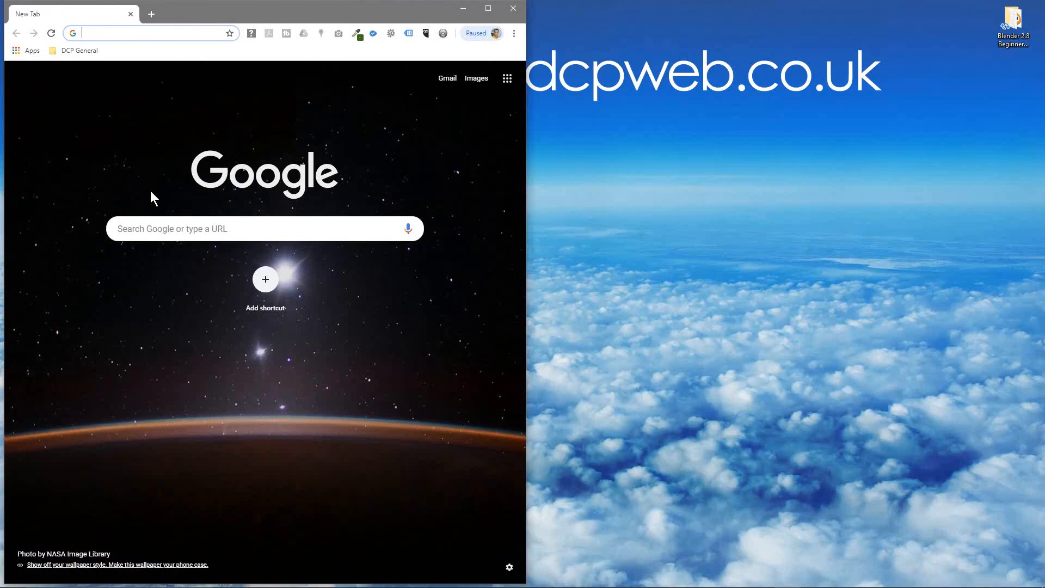
# Look up "free com" in the browser and open the suggested Free Commercial Use Fonts page on 1001 Fonts
pyautogui.click(155, 227)
pyautogui.click(134, 31)
pyautogui.write('free com')
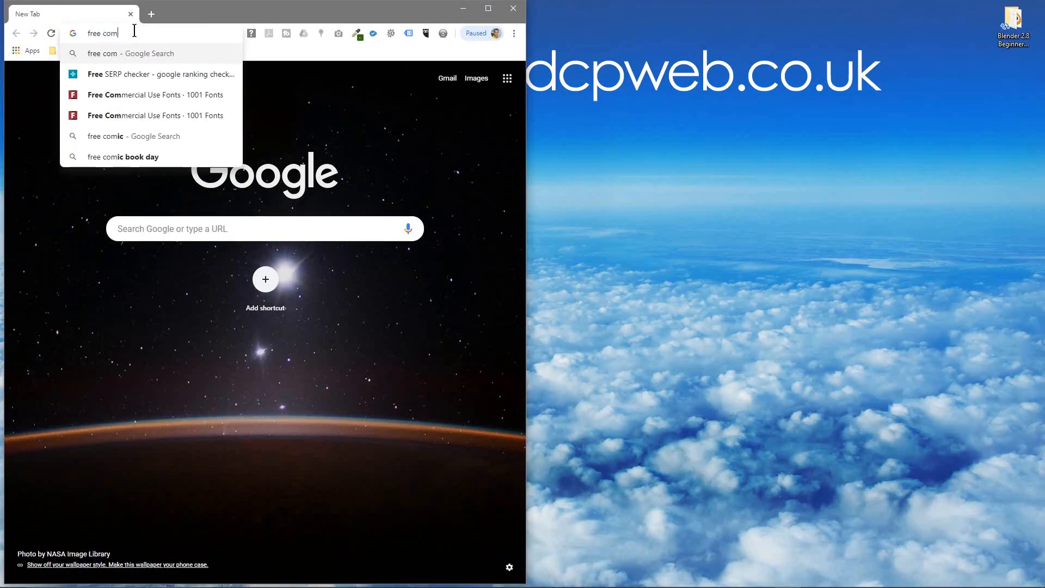
pyautogui.press('Down')
pyautogui.press('Down')
pyautogui.press('Return')
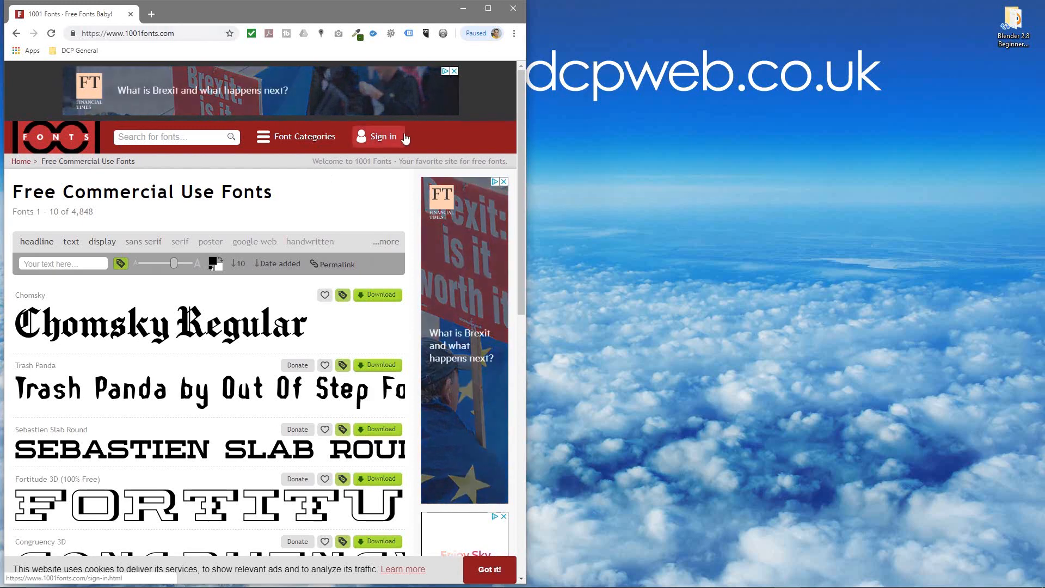
# Widen the browser window and browse the first two pages of free commercial use fonts, advancing to page 3
pyautogui.moveTo(525, 114); pyautogui.dragTo(648, 114)
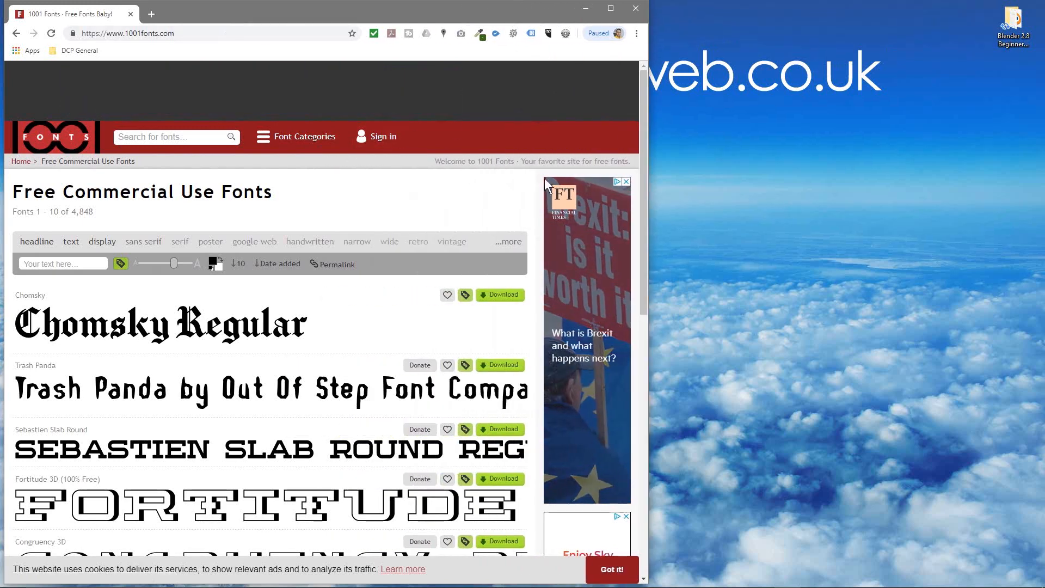
pyautogui.scroll(-10, 199, 403)
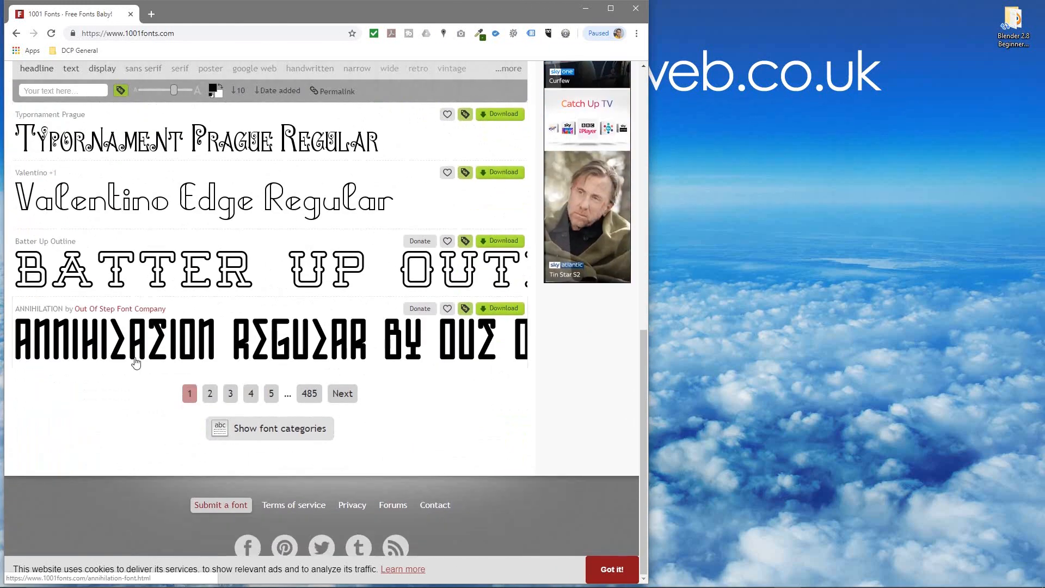
pyautogui.click(342, 393)
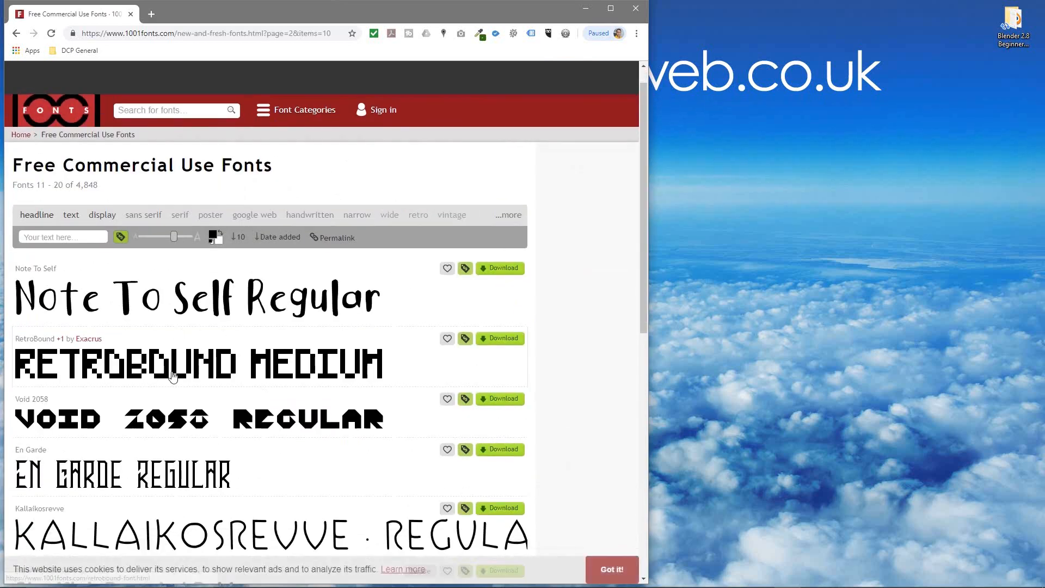
pyautogui.scroll(-5, 171, 371)
pyautogui.scroll(-2, 171, 371)
pyautogui.scroll(-3, 175, 374)
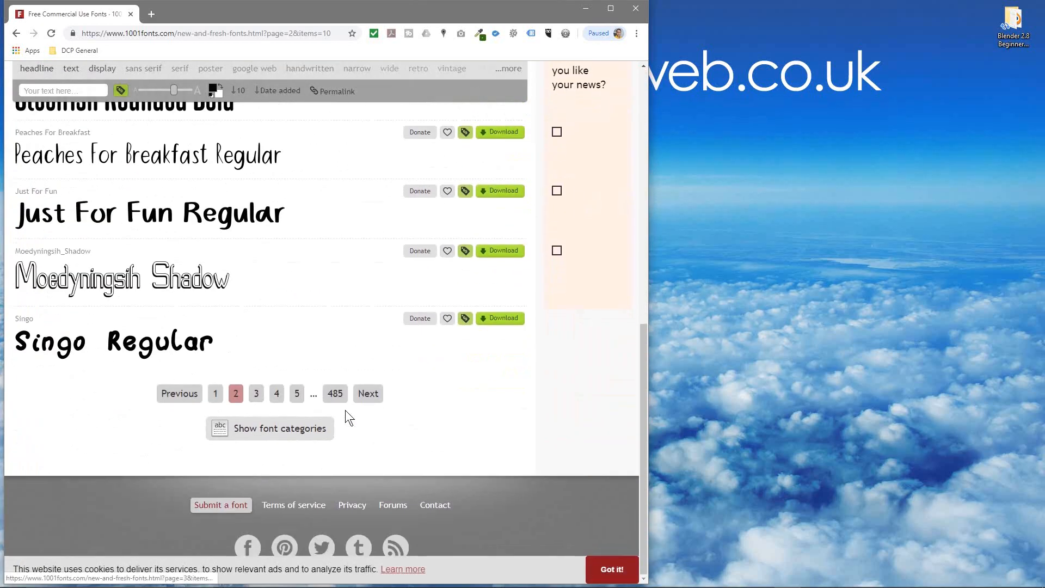
pyautogui.click(376, 404)
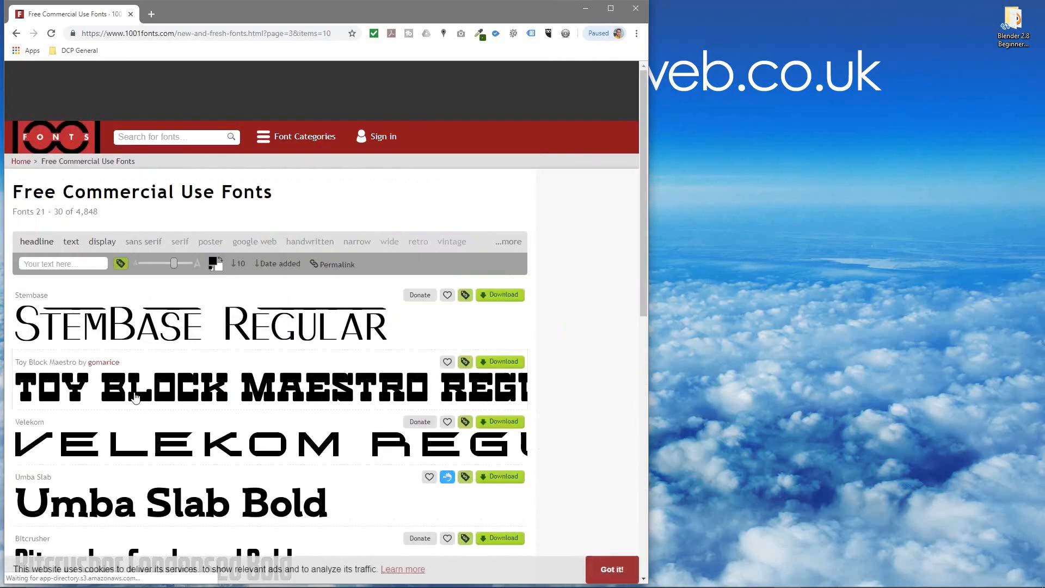
# Look through the fonts on pages 3 and 4 of the list and advance to page 5
pyautogui.scroll(-4, 174, 391)
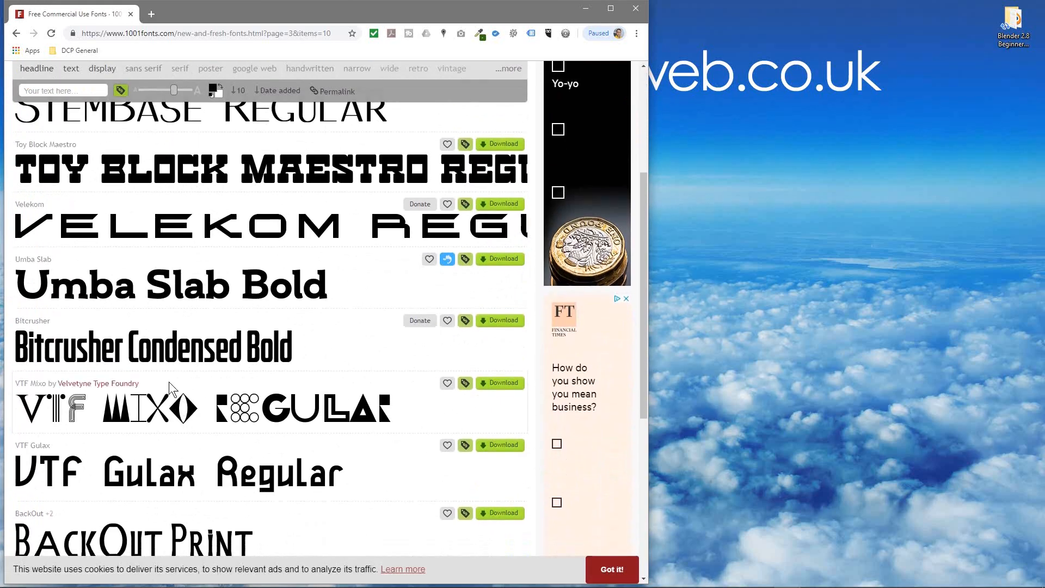
pyautogui.scroll(-2, 169, 379)
pyautogui.scroll(-3, 168, 380)
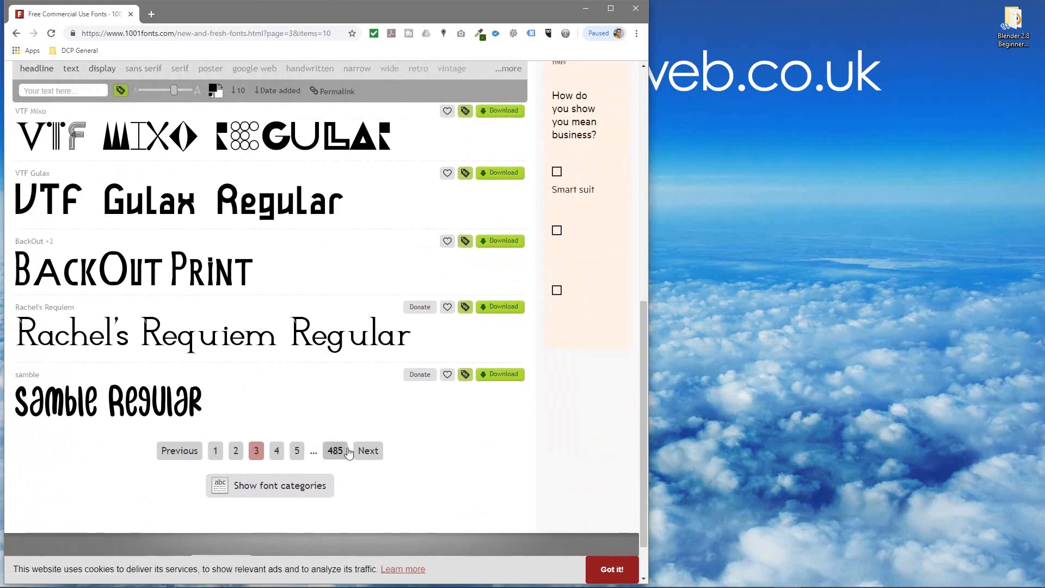
pyautogui.click(366, 451)
pyautogui.scroll(-3, 283, 424)
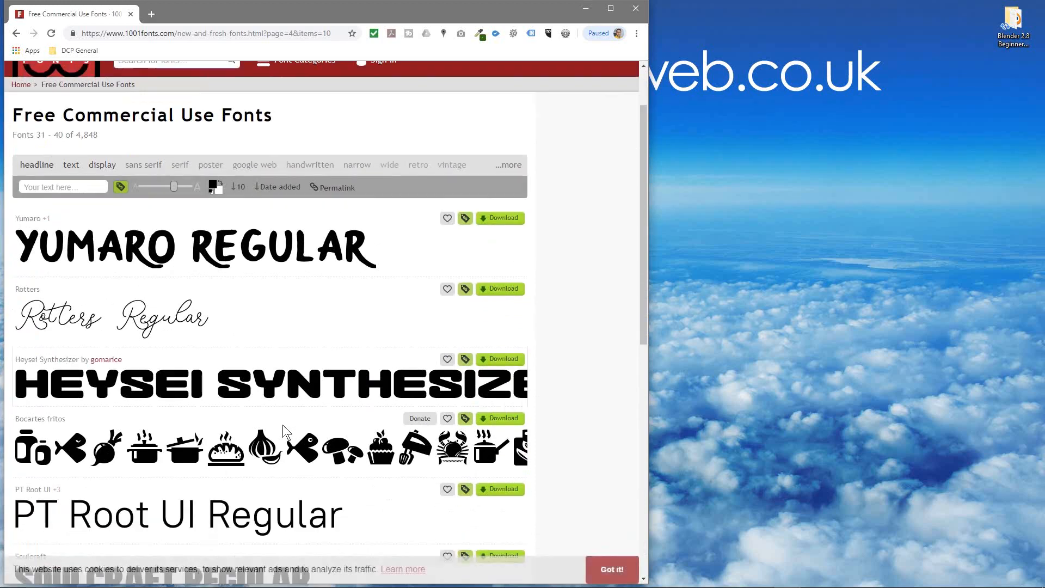
pyautogui.scroll(-3, 283, 429)
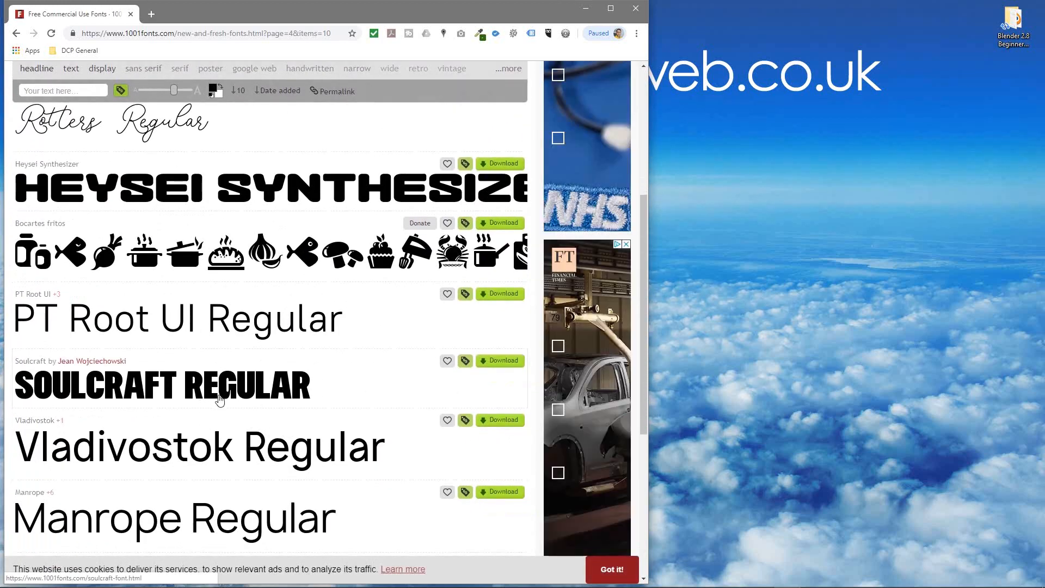
pyautogui.scroll(-3, 248, 466)
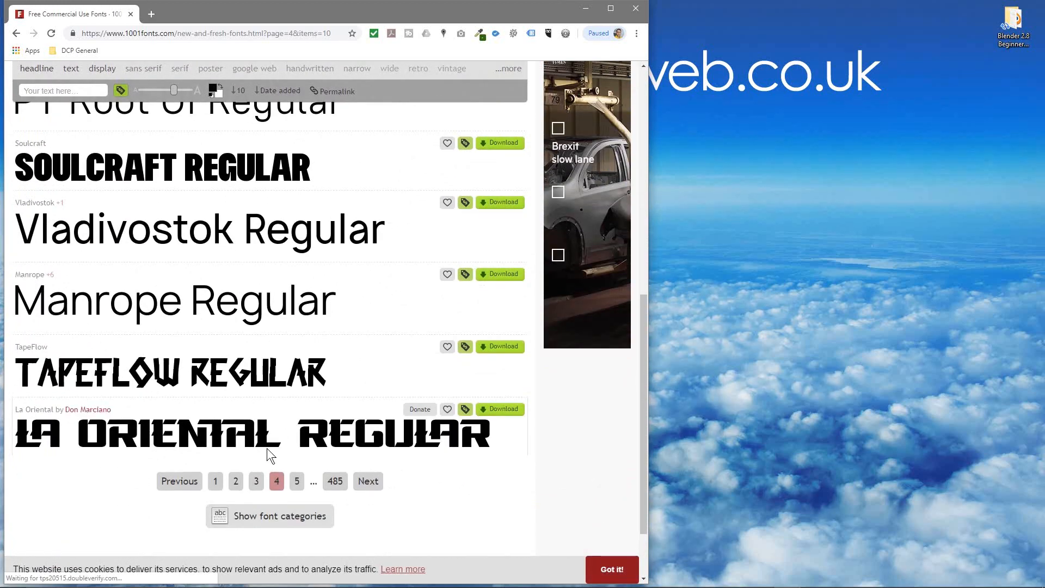
pyautogui.click(368, 482)
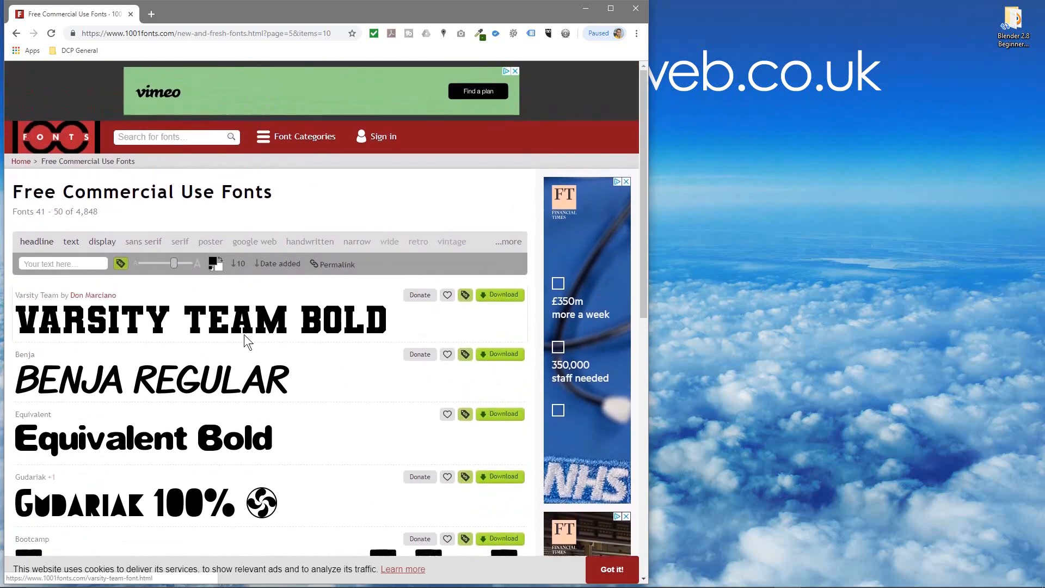
# Open the Varsity Team font's page from the list and download the font
pyautogui.click(99, 333)
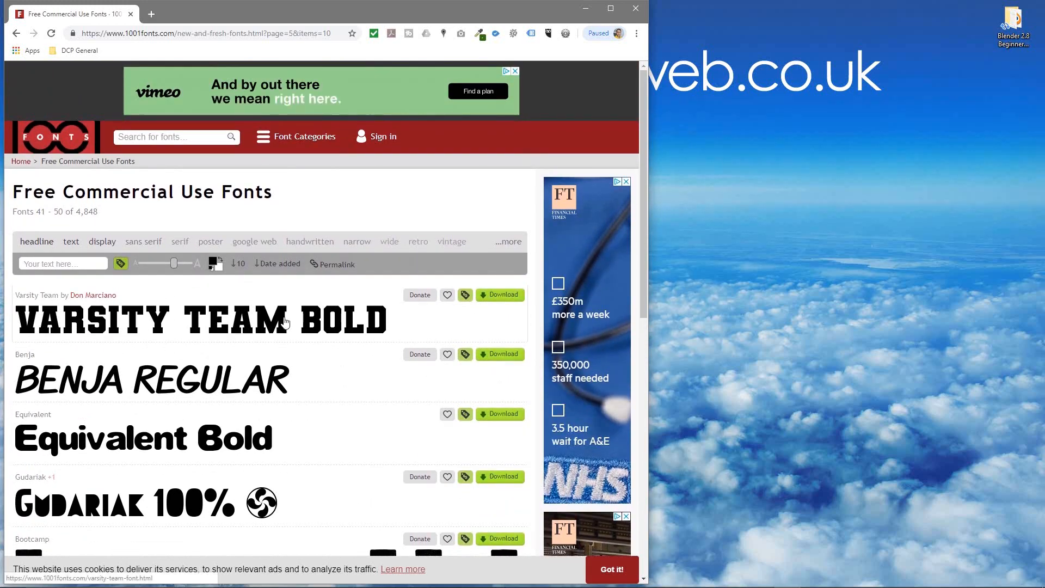
pyautogui.click(187, 36)
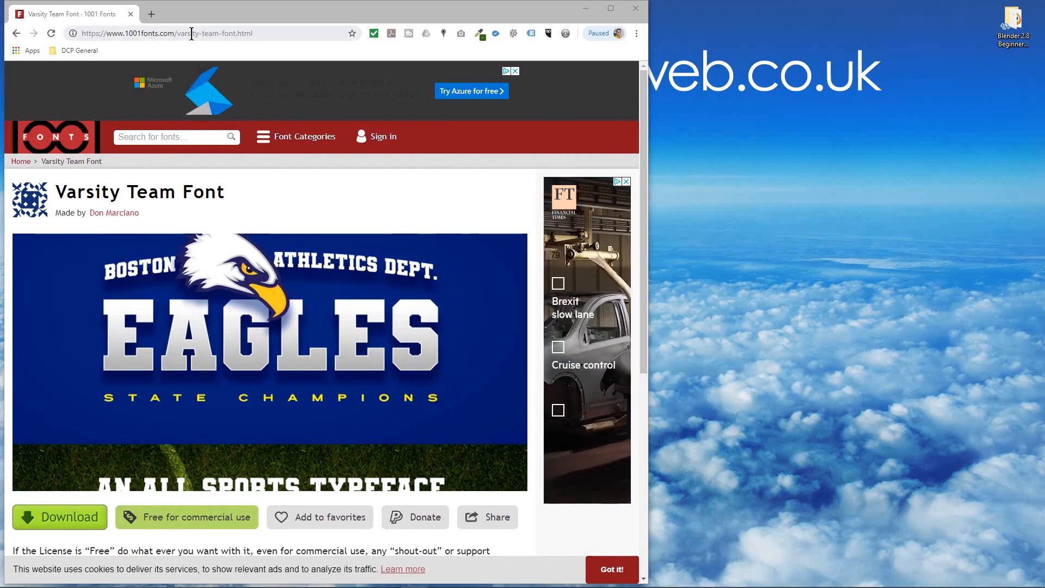
pyautogui.click(69, 521)
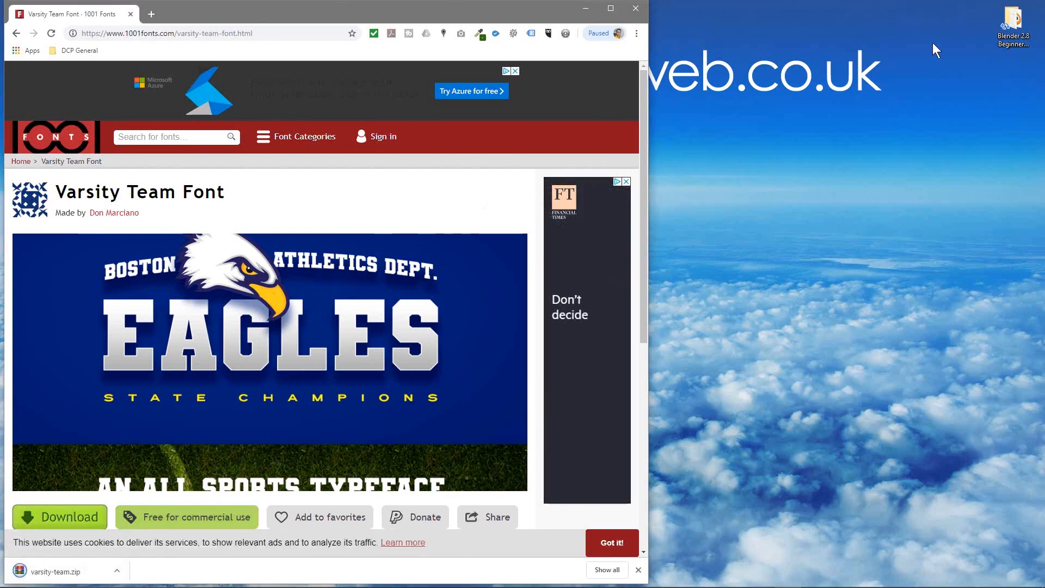
# Open the Blender 2.8 Beginners Tutorial folder from the desktop
pyautogui.click(1011, 22)
pyautogui.doubleClick(1010, 22)
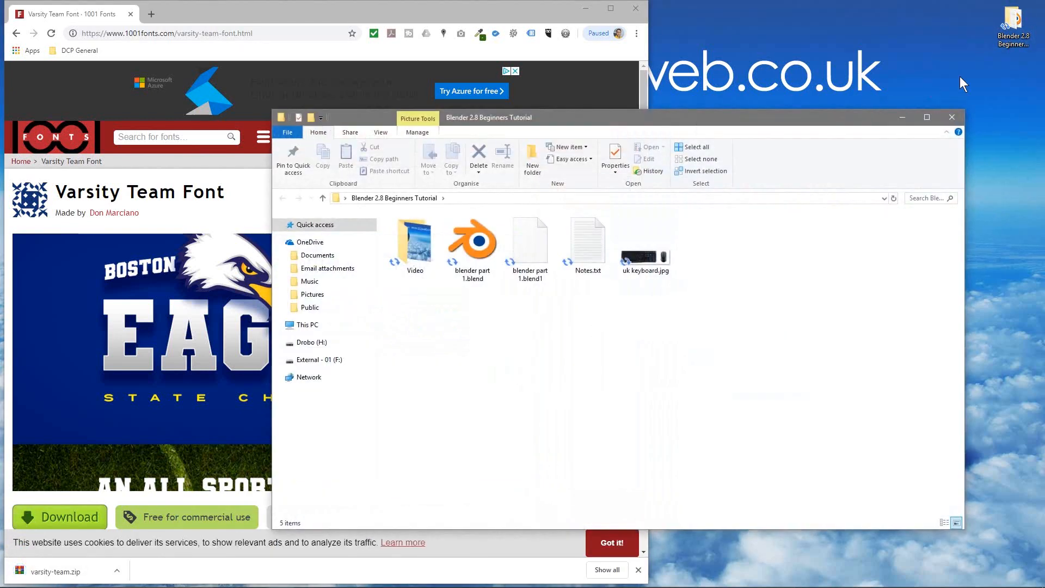
# Copy the downloaded varsity-team.zip from the browser into the Blender 2.8 Beginners Tutorial folder and close the browser
pyautogui.moveTo(769, 129); pyautogui.dragTo(1042, 78)
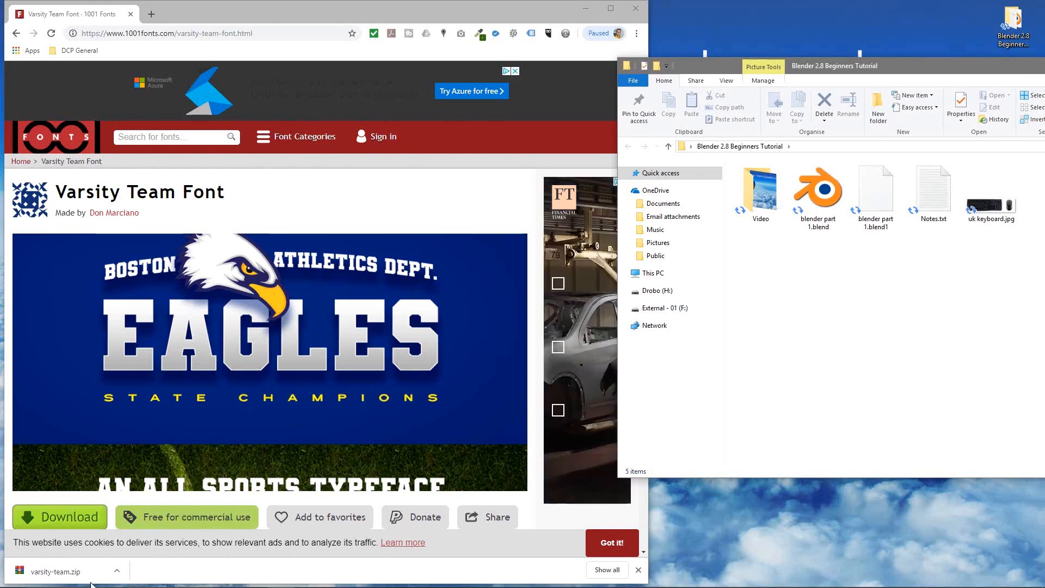
pyautogui.moveTo(54, 572); pyautogui.dragTo(865, 338)
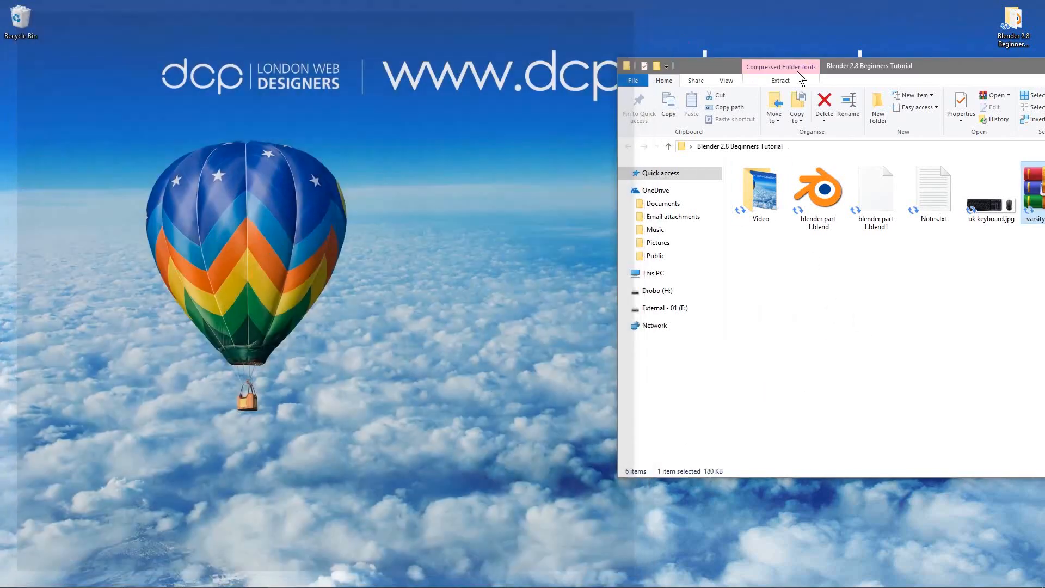
pyautogui.moveTo(797, 71); pyautogui.dragTo(292, 41)
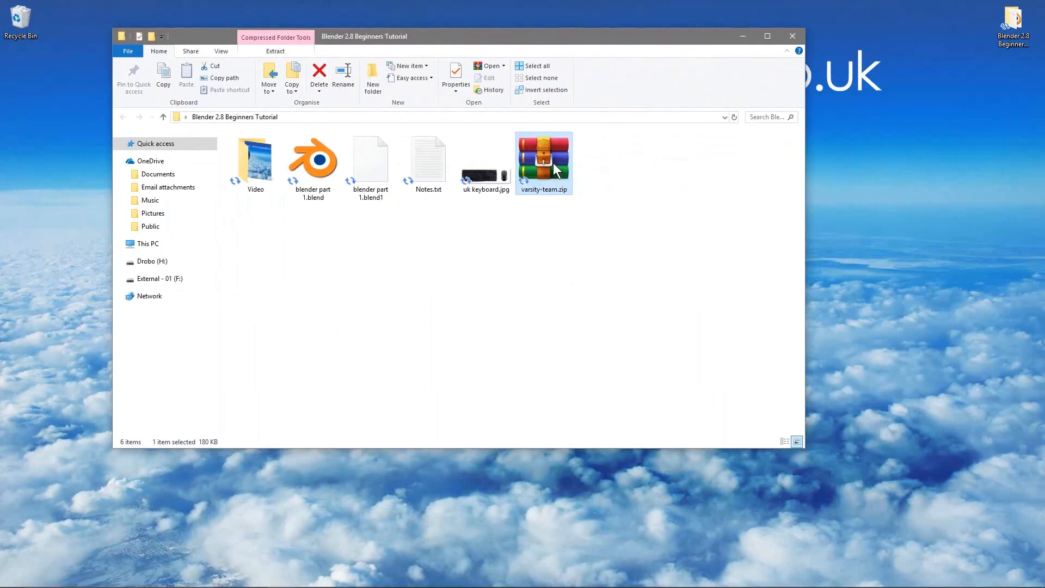
# Extract varsity-team.zip into its own varsity-team folder and delete the zip archive
pyautogui.rightClick(553, 163)
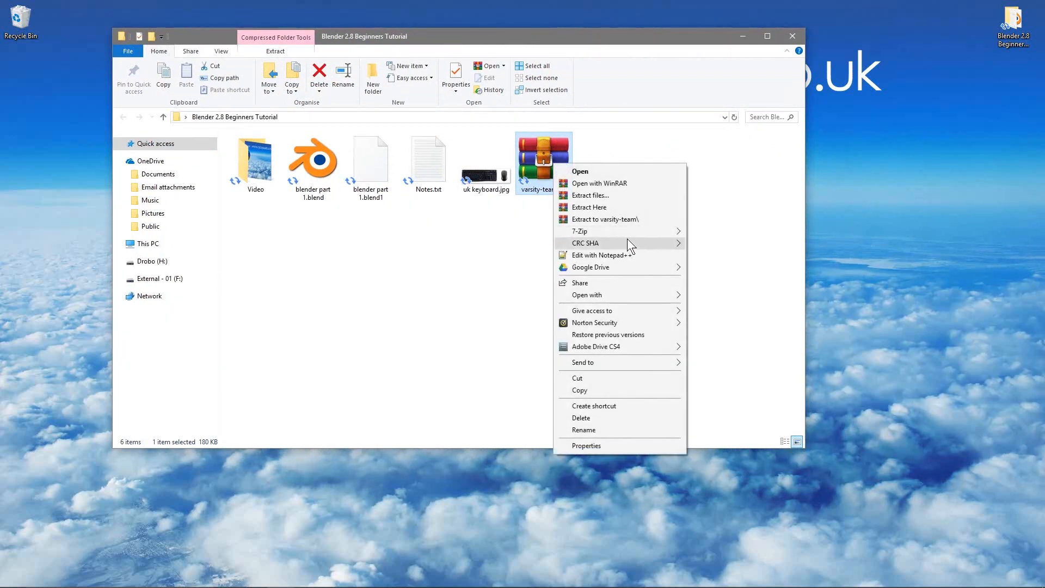
pyautogui.click(624, 221)
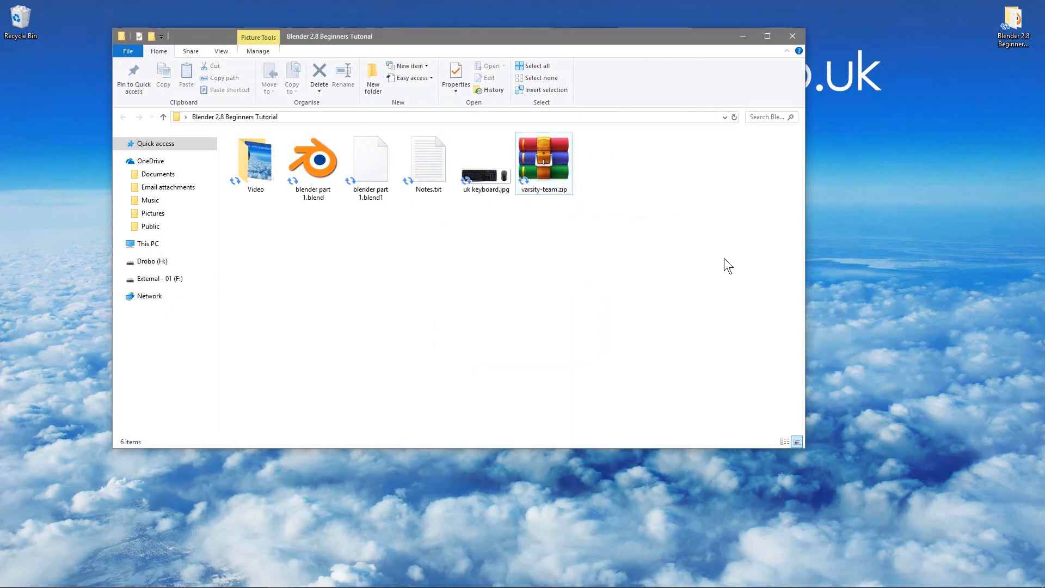
pyautogui.click(621, 185)
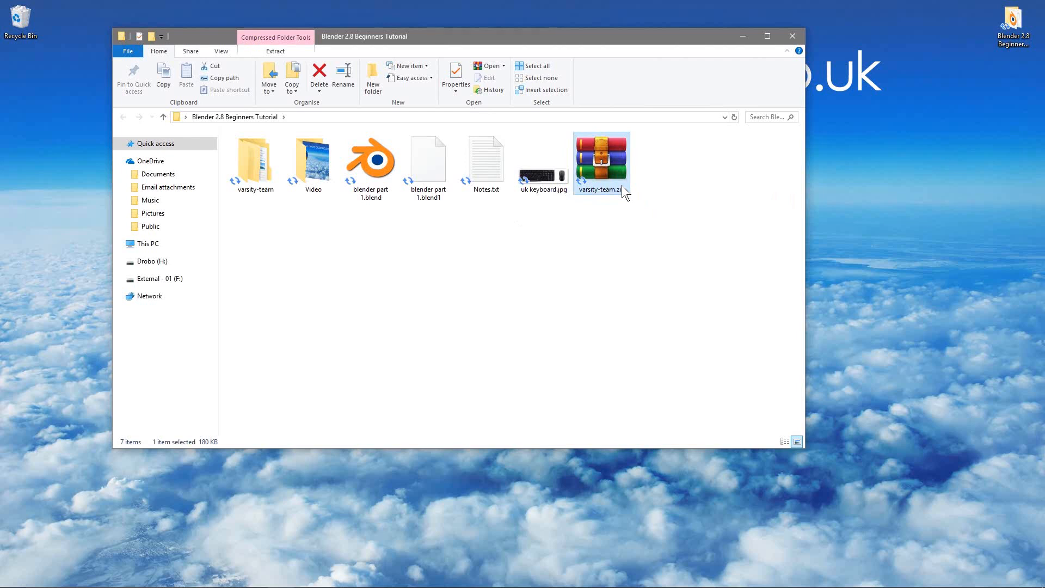
pyautogui.press('Delete')
# Rename the extracted varsity-team folder as Font
pyautogui.click(244, 192)
pyautogui.click(246, 190)
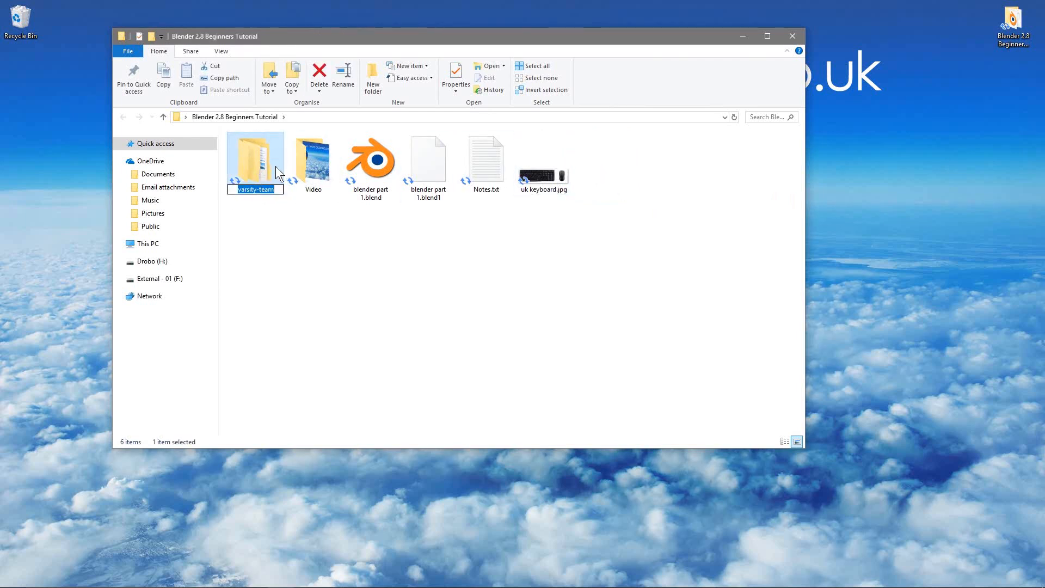
pyautogui.write('font')
pyautogui.press('BackSpace')
pyautogui.press('BackSpace')
pyautogui.press('BackSpace')
pyautogui.press('BackSpace')
pyautogui.write('Font')
pyautogui.press('Return')
# Open the VarsityTeamFont folder inside Font, locate VarsityTeam-Bold.otf, and close the folder window
pyautogui.doubleClick(261, 171)
pyautogui.doubleClick(256, 162)
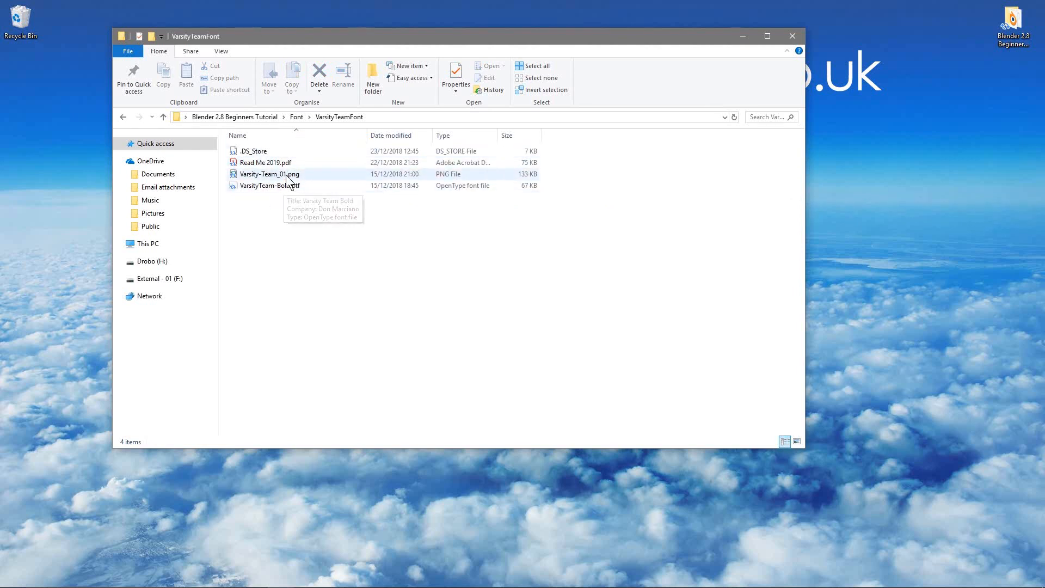
pyautogui.click(279, 185)
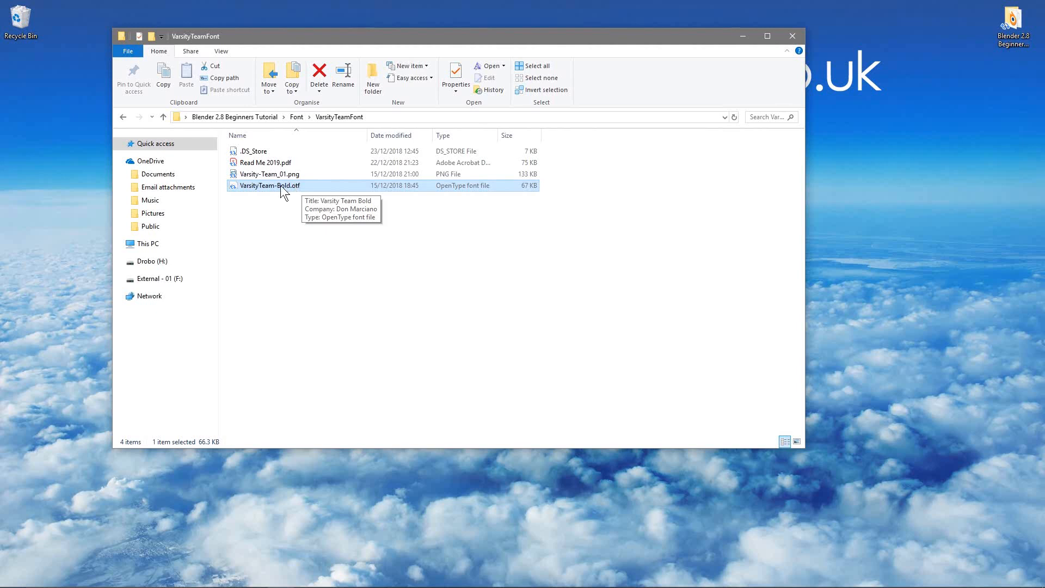
pyautogui.click(409, 228)
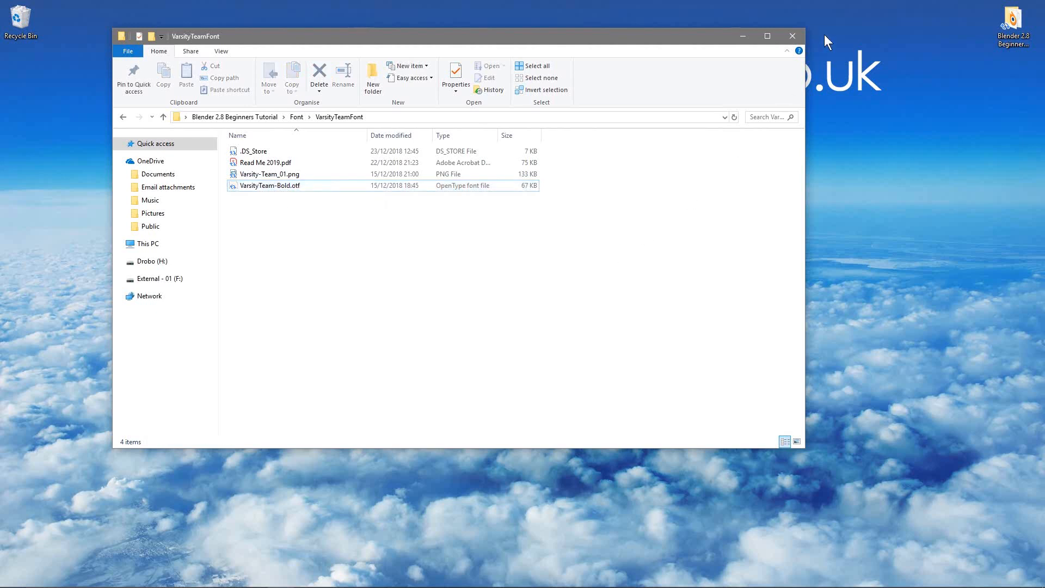
pyautogui.click(792, 36)
# Switch to Blender and open the Preferences window
pyautogui.moveTo(501, 582)
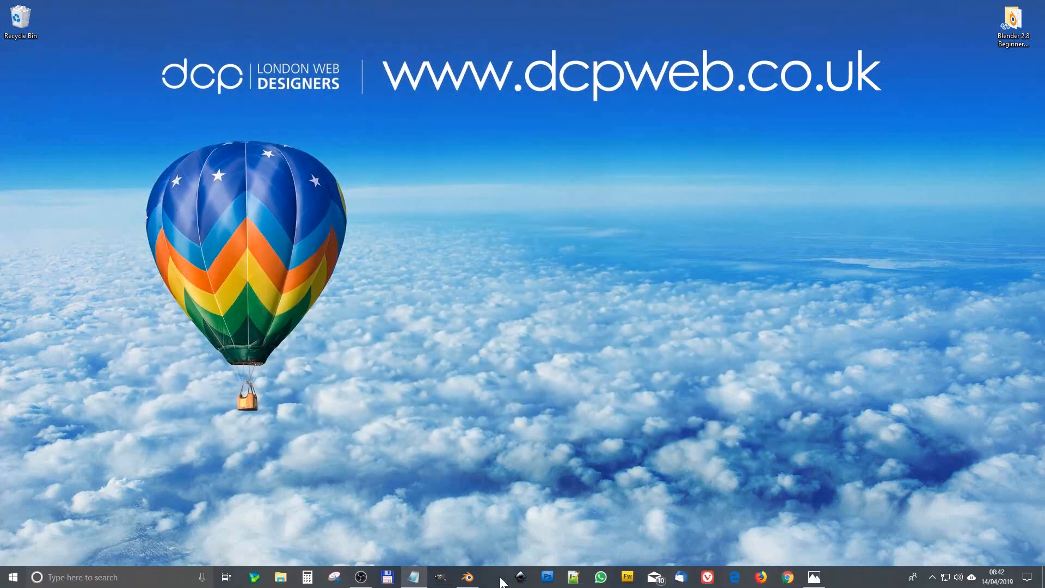
pyautogui.click(467, 580)
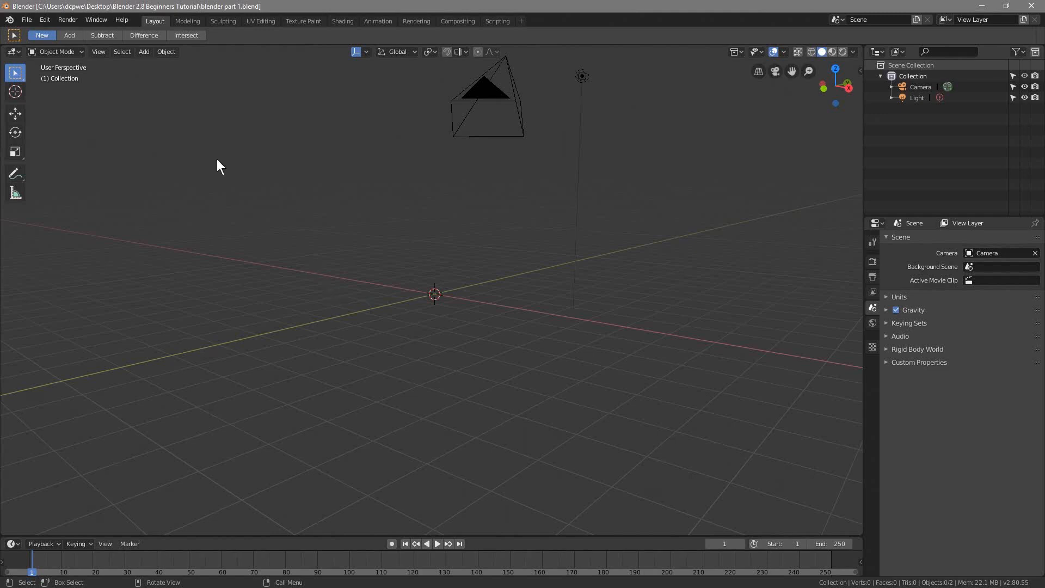
pyautogui.click(32, 16)
pyautogui.moveTo(43, 18)
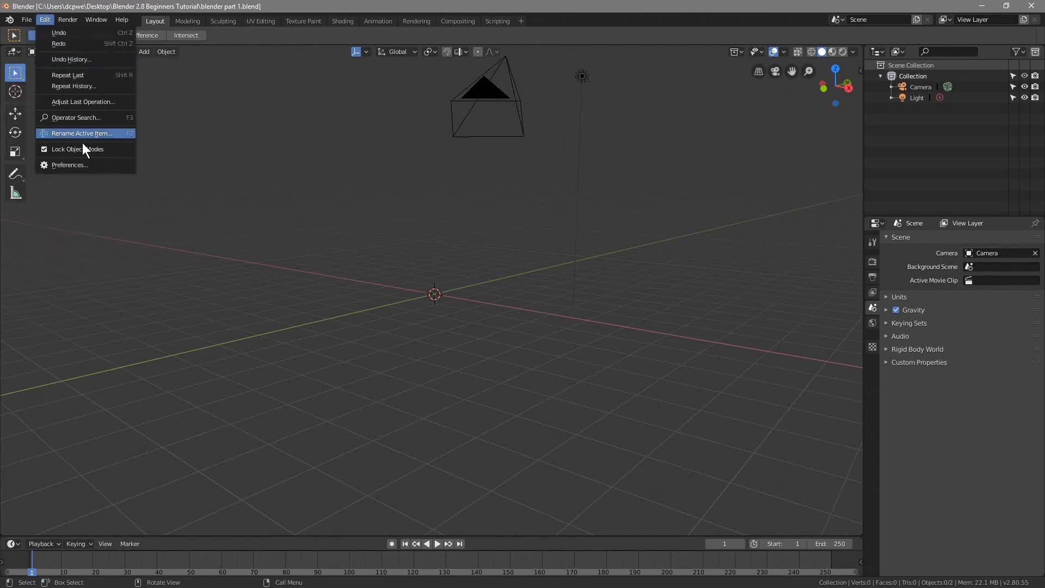
pyautogui.click(82, 165)
# Review the Interface, Viewport, Themes, Editing, Animation and Input preferences, including Emulate Numpad, and close the Preferences window
pyautogui.click(39, 54)
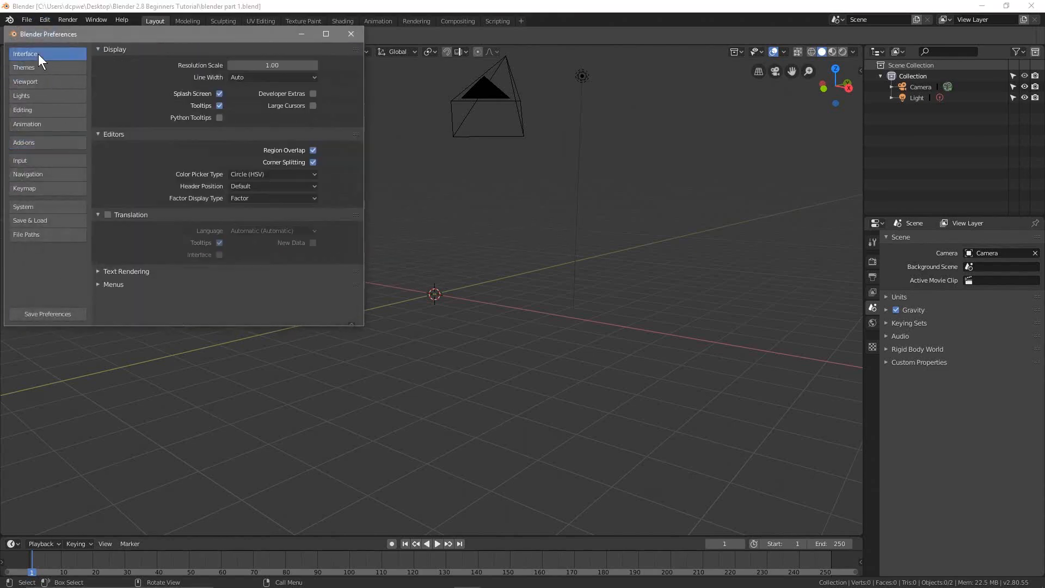
pyautogui.click(48, 82)
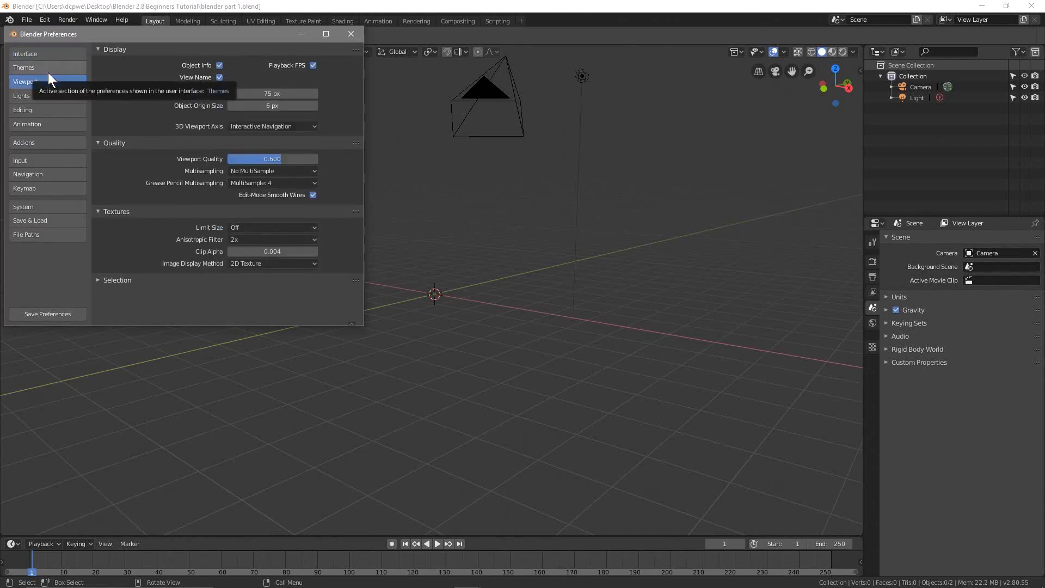
pyautogui.click(48, 73)
pyautogui.click(56, 110)
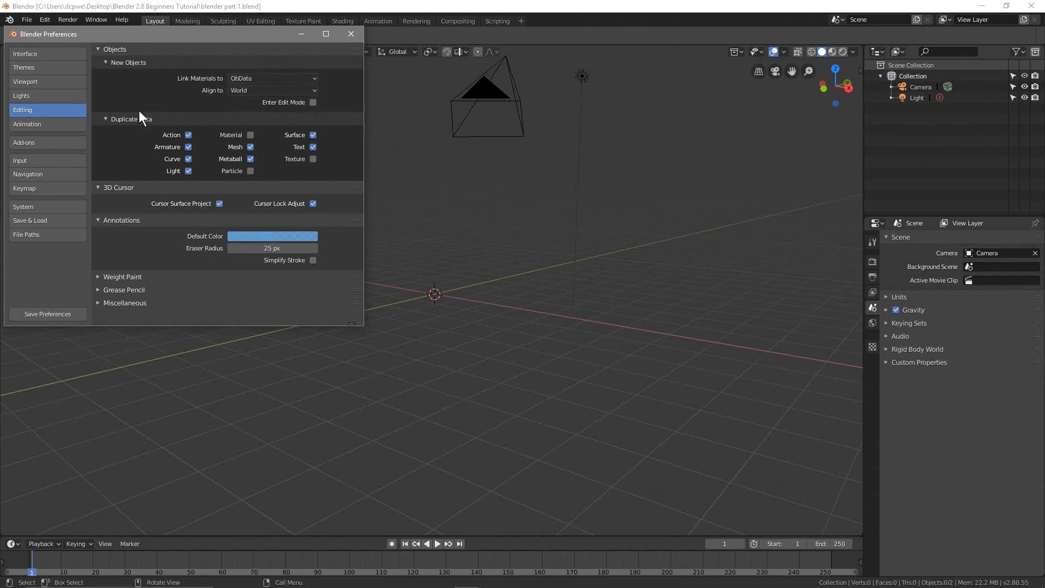
pyautogui.click(31, 123)
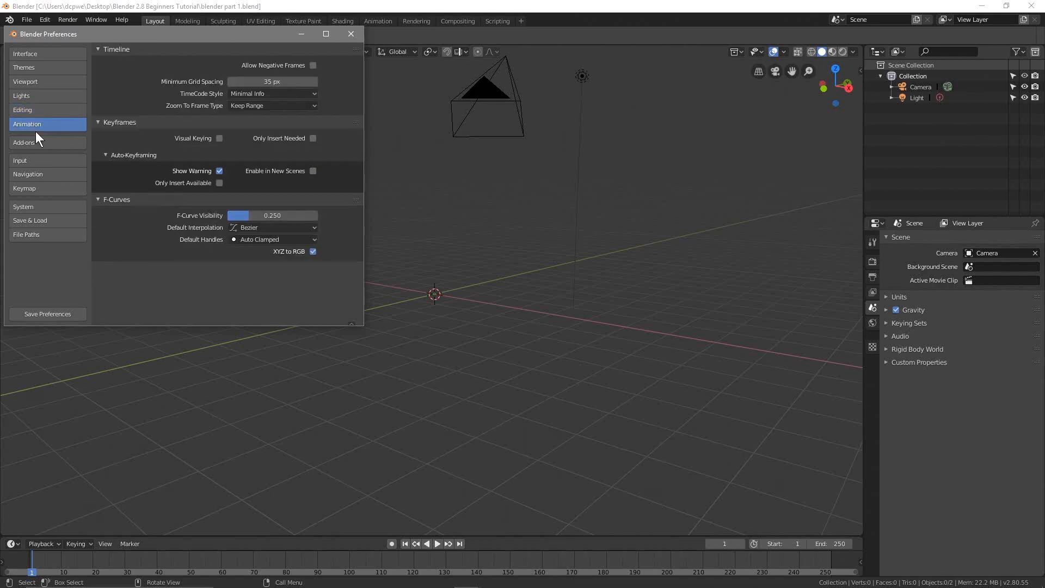
pyautogui.click(43, 163)
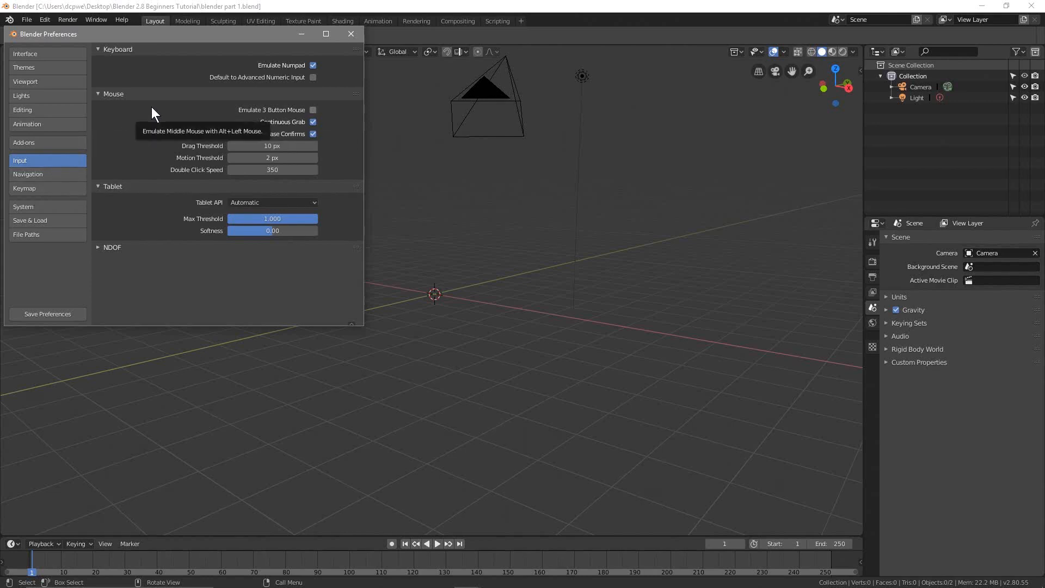
pyautogui.moveTo(231, 34); pyautogui.dragTo(276, 185)
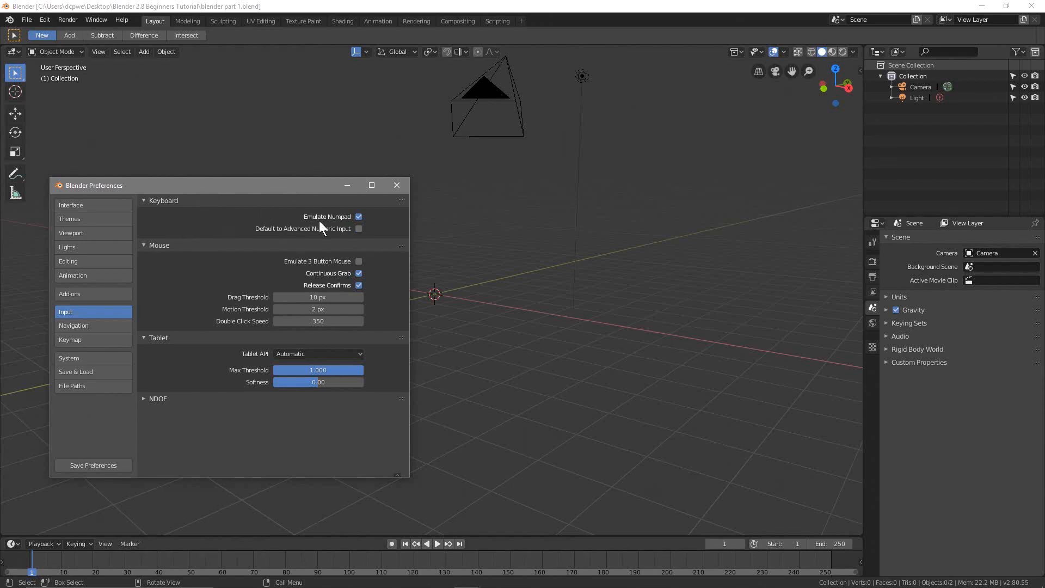
pyautogui.click(396, 185)
# Reopen the Input preferences, examine the number pad in the Photos image uk keyboard.jpg, and close the Preferences window
pyautogui.click(46, 19)
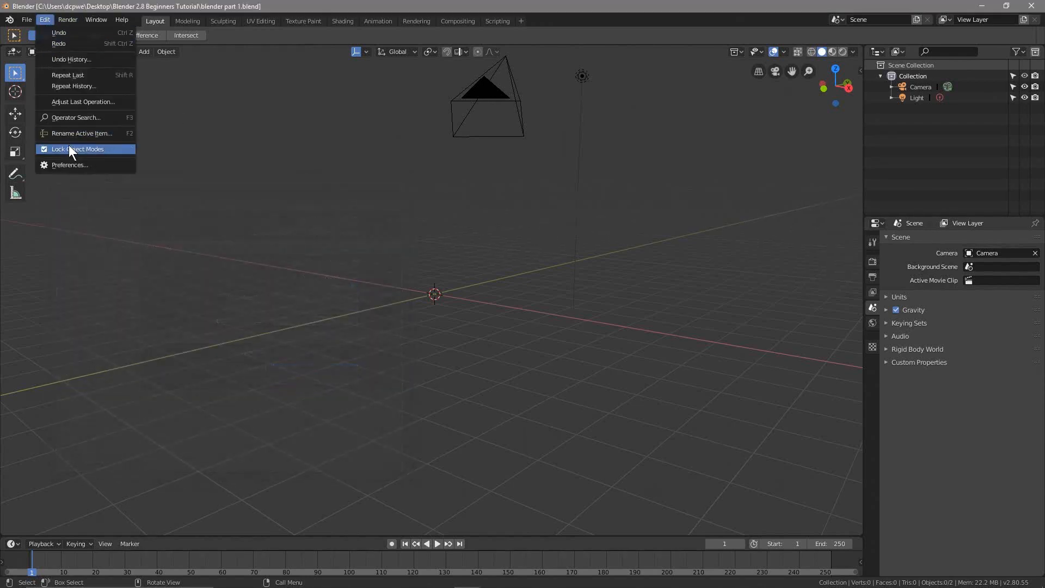
pyautogui.click(106, 164)
pyautogui.moveTo(201, 34); pyautogui.dragTo(249, 151)
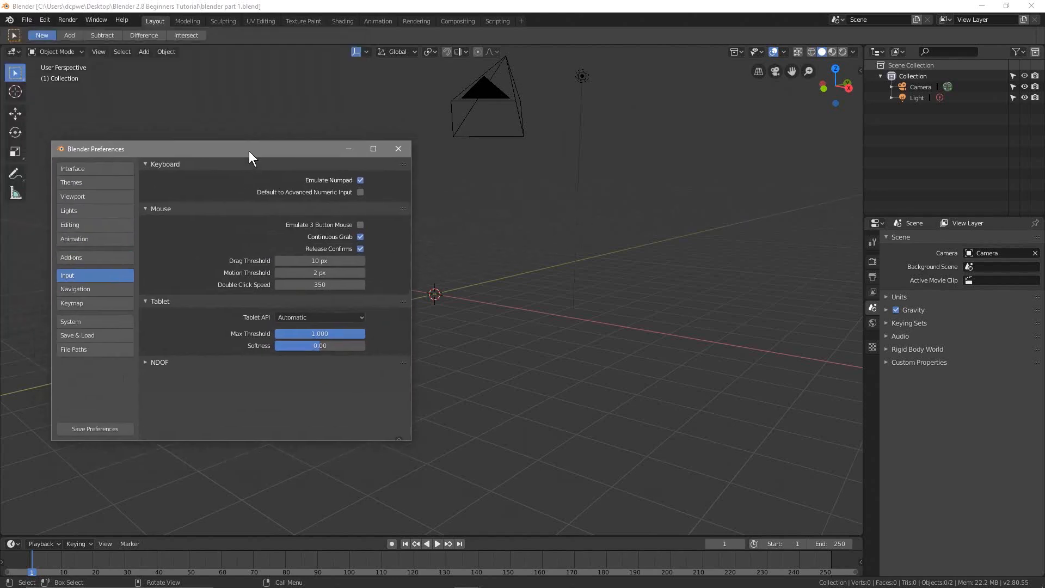
pyautogui.moveTo(689, 586)
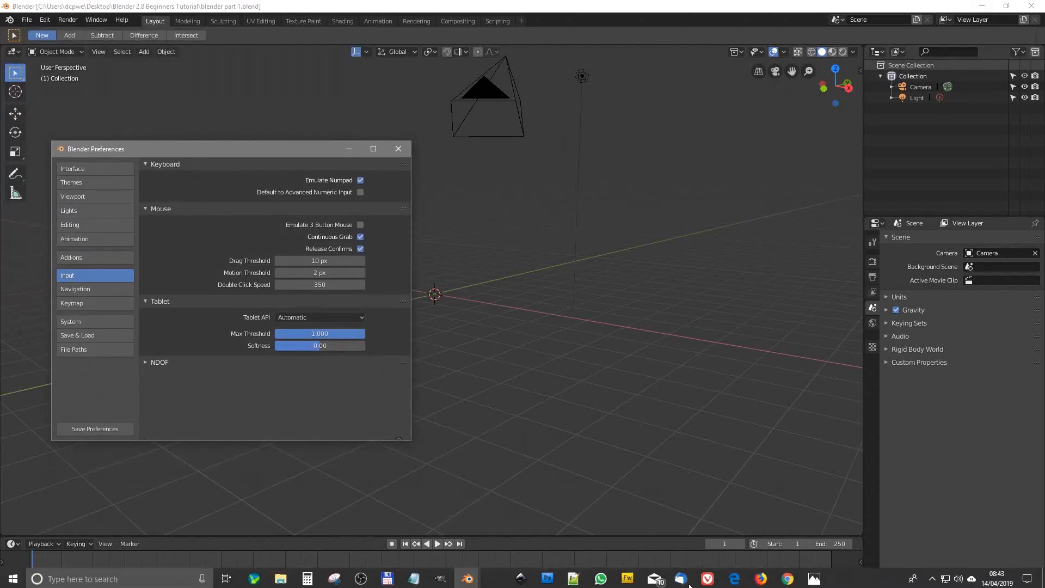
pyautogui.click(814, 578)
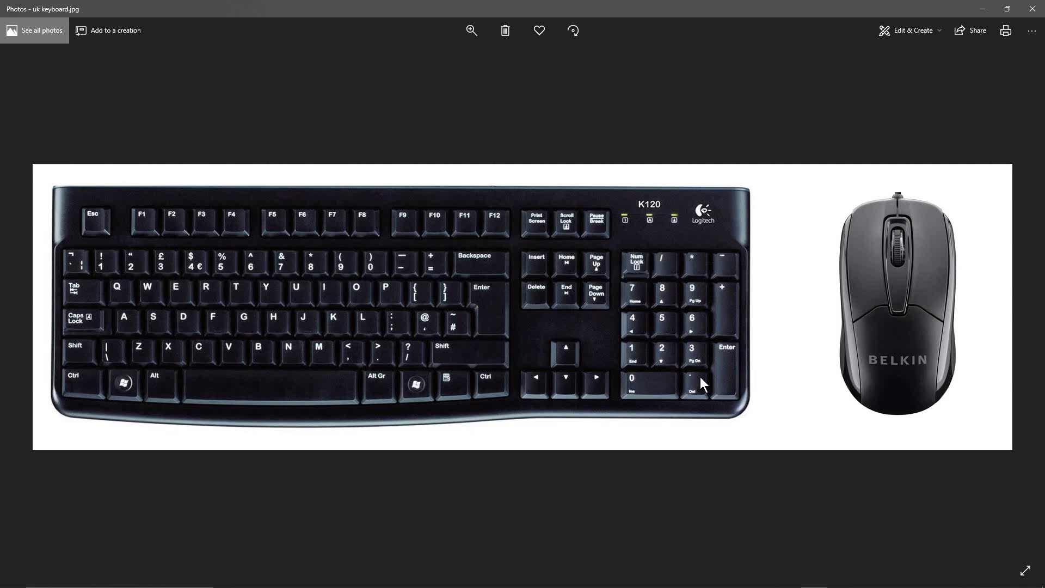
pyautogui.click(981, 9)
pyautogui.click(397, 150)
# Open the Preferences again to check the Emulate Numpad option under Input, and close the window
pyautogui.click(44, 21)
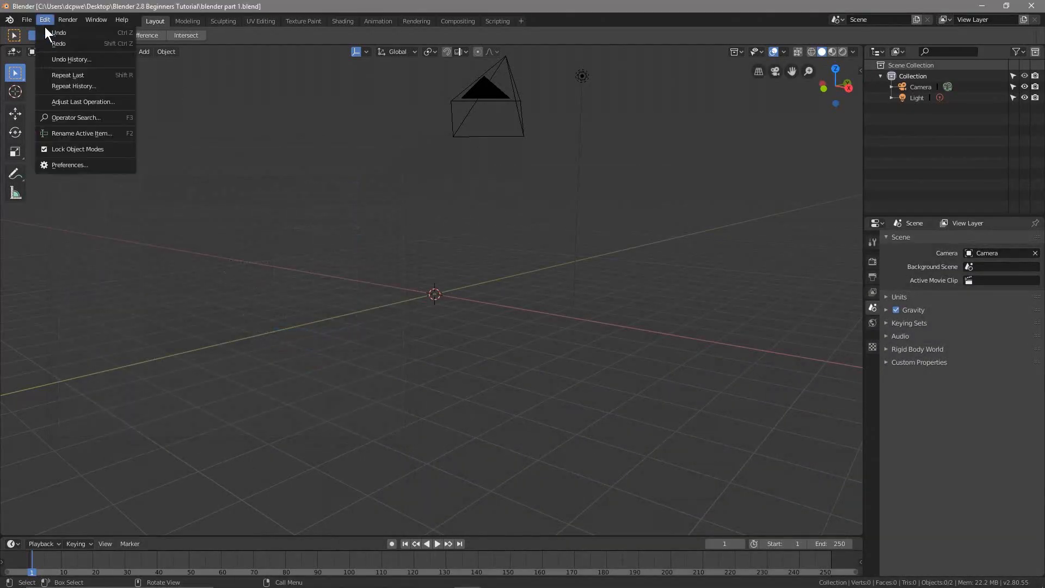
pyautogui.click(64, 159)
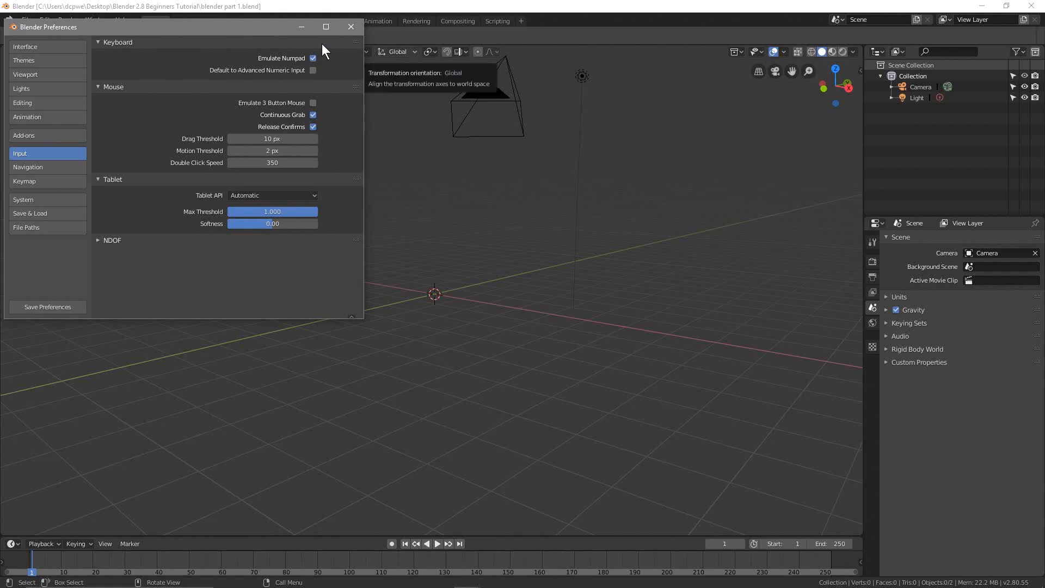
pyautogui.click(350, 27)
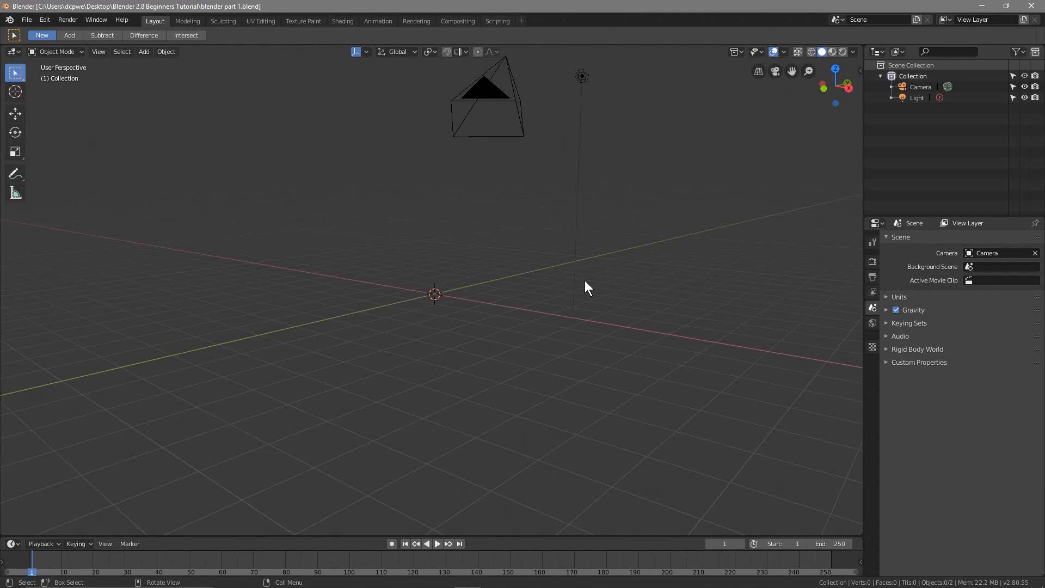
# Switch the 3D viewport to the front orthographic view and consult the keyboard image in Photos
pyautogui.press('KP_1')
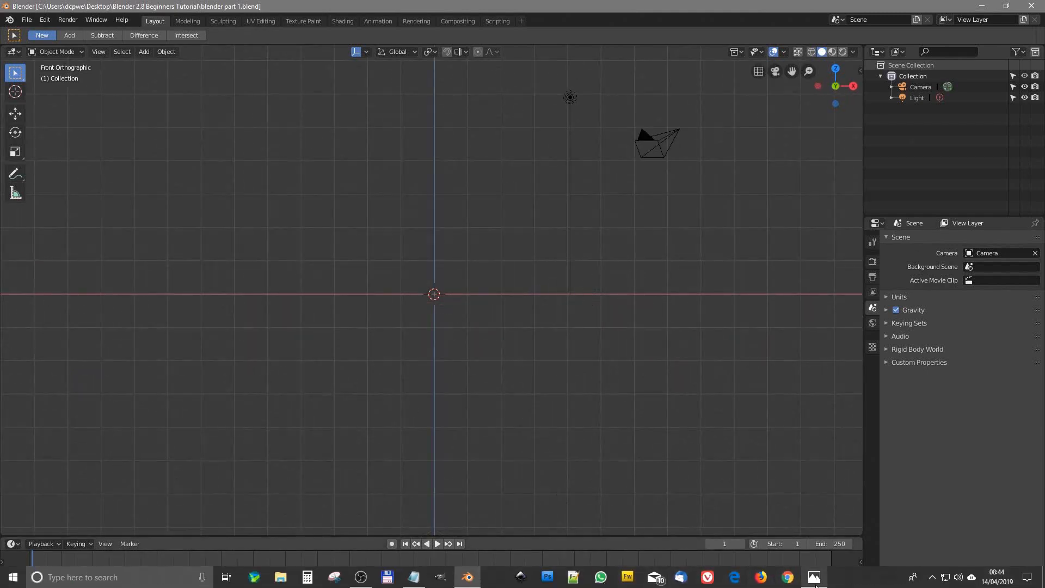
pyautogui.click(814, 580)
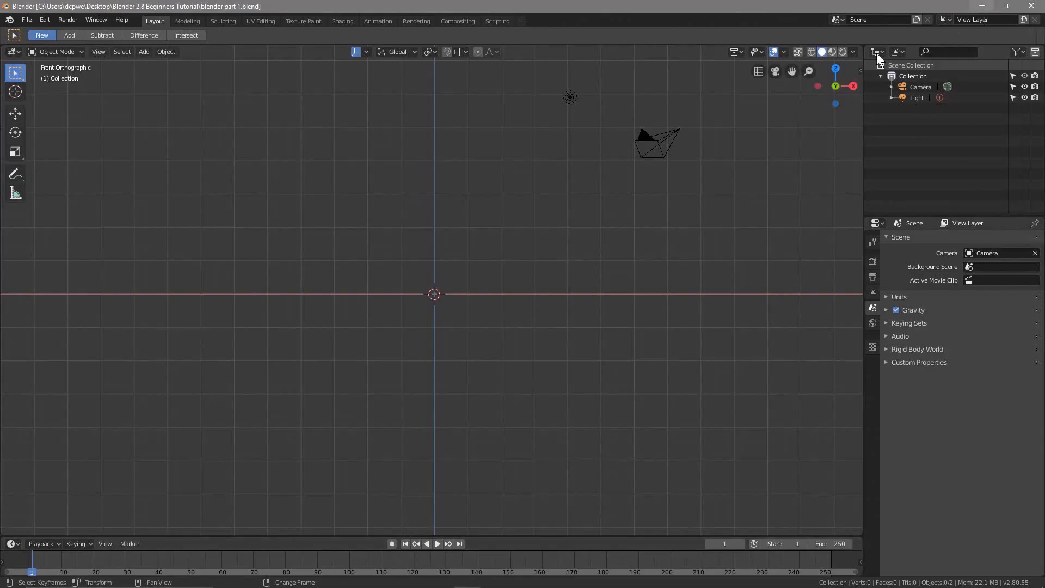
pyautogui.click(982, 9)
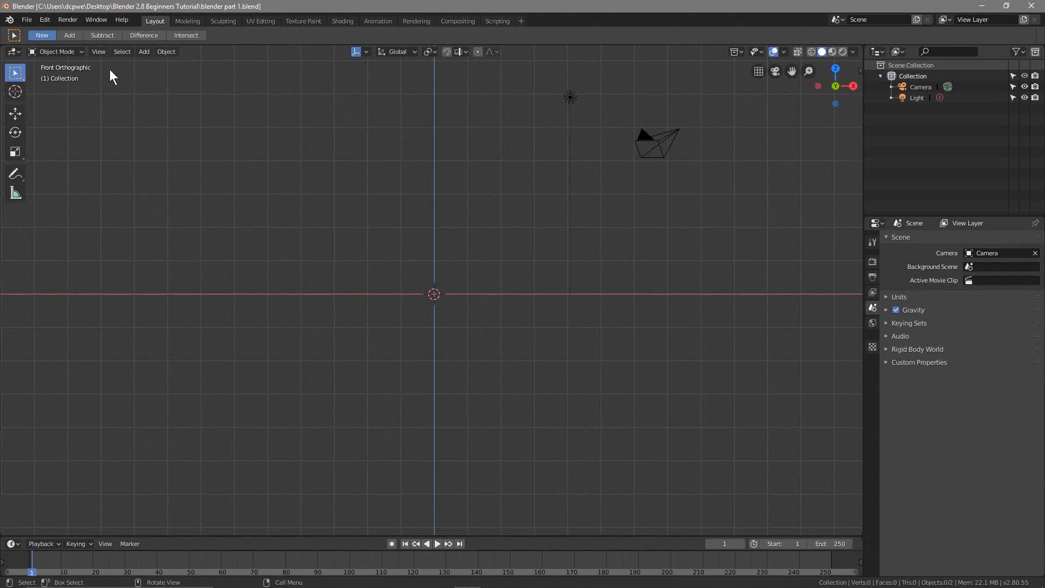
# Switch the 3D viewport through the top, bottom and right orthographic views back to top, and consult the keyboard image in Photos
pyautogui.press('KP_7')
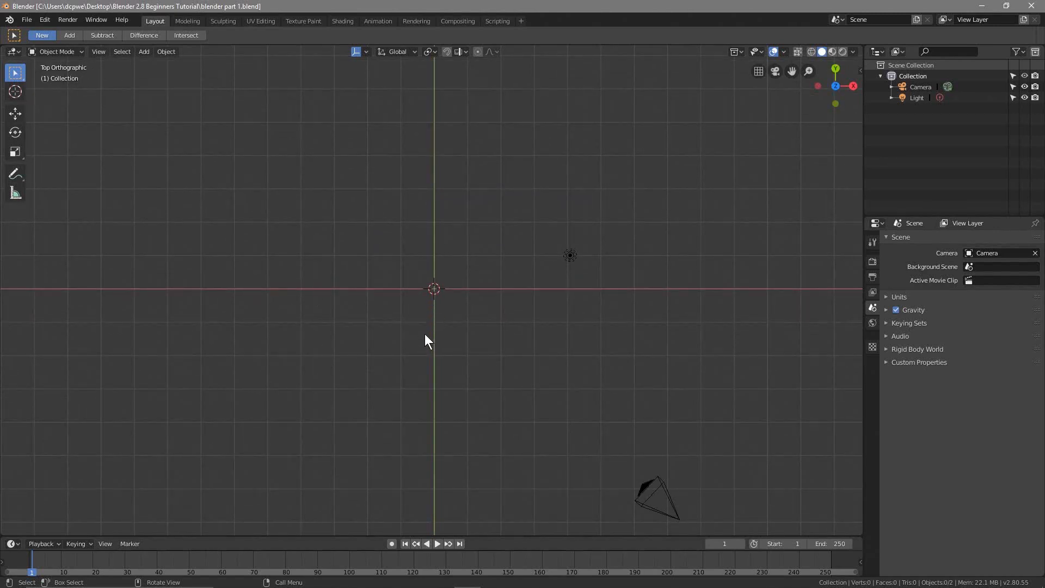
pyautogui.press('ctrl+KP_7')
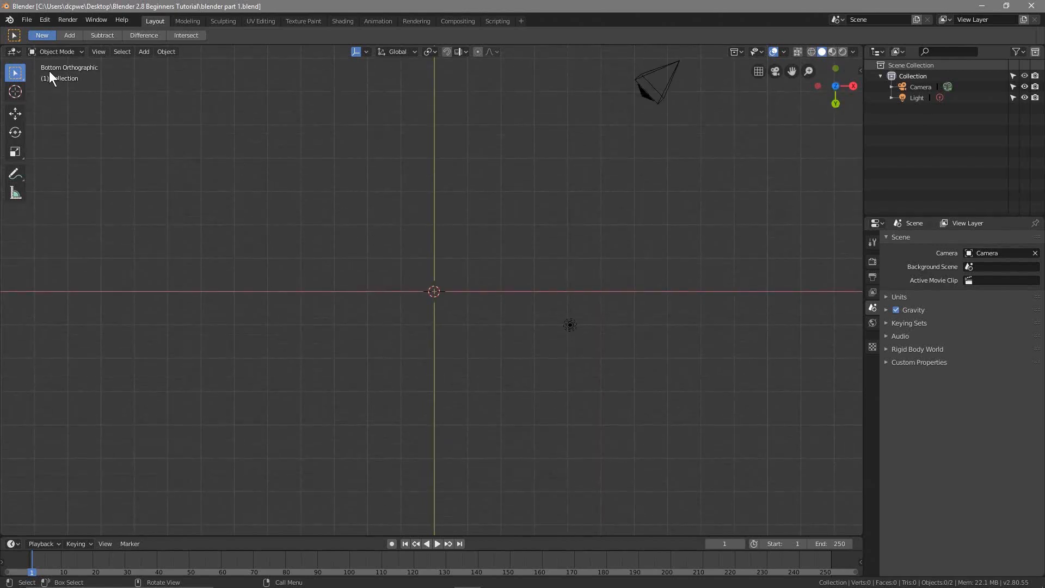
pyautogui.press('KP_3')
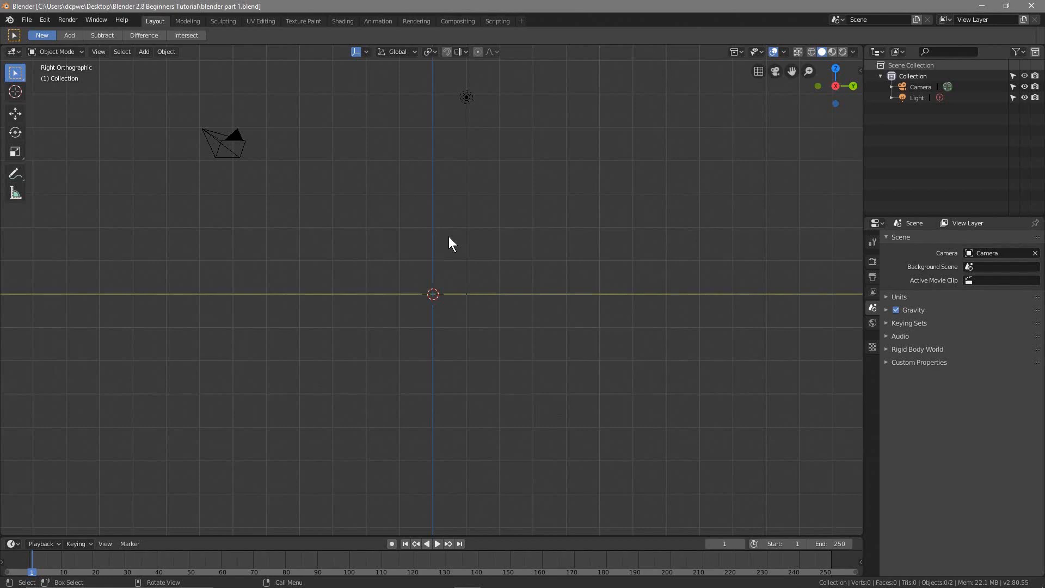
pyautogui.press('KP_7')
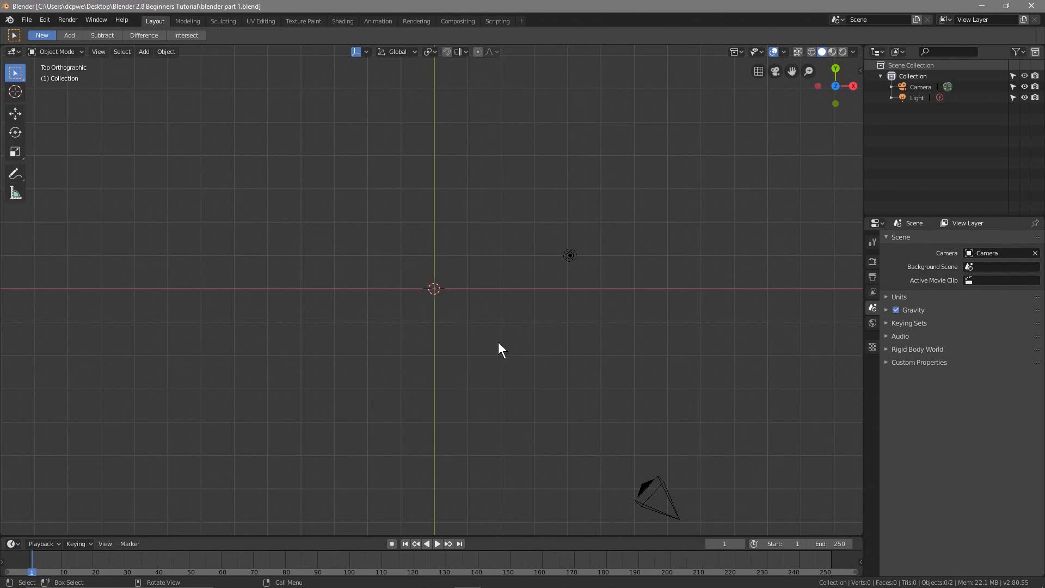
pyautogui.click(813, 577)
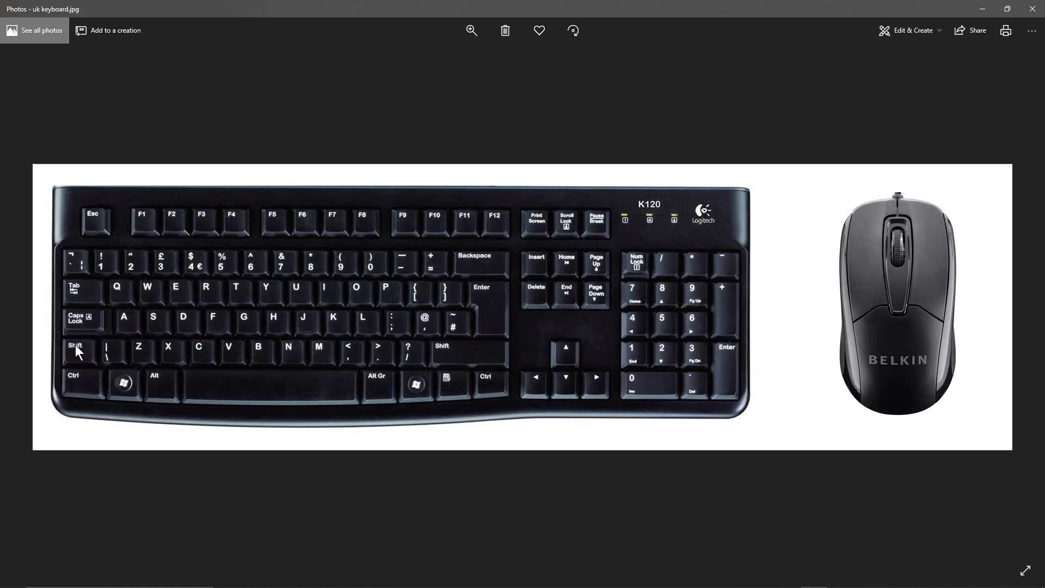
pyautogui.click(982, 8)
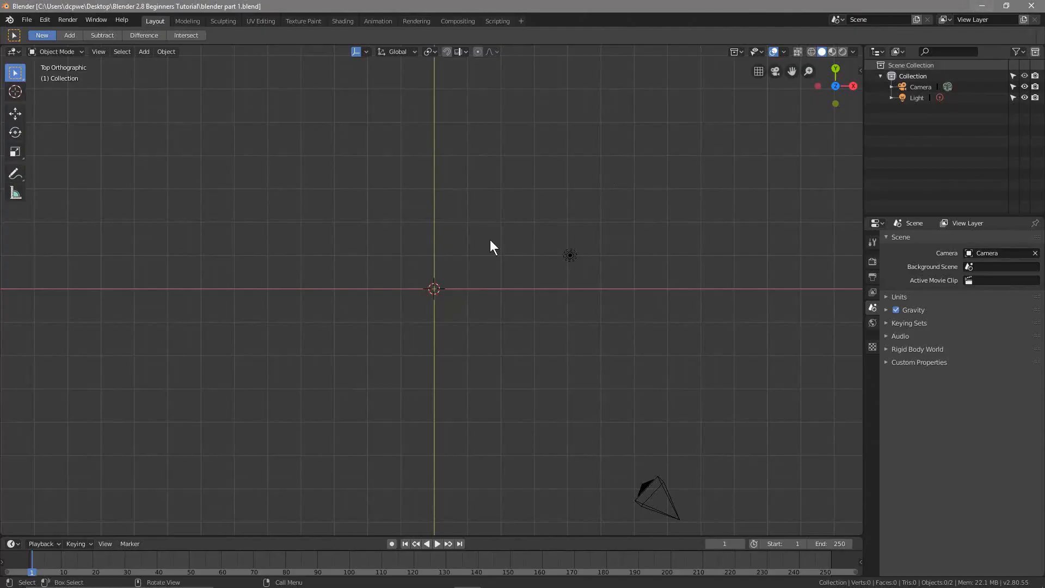
# Add a text object at the origin in the top view and save the blend file
pyautogui.hotkey('shift', 'a')
pyautogui.moveTo(420, 286)
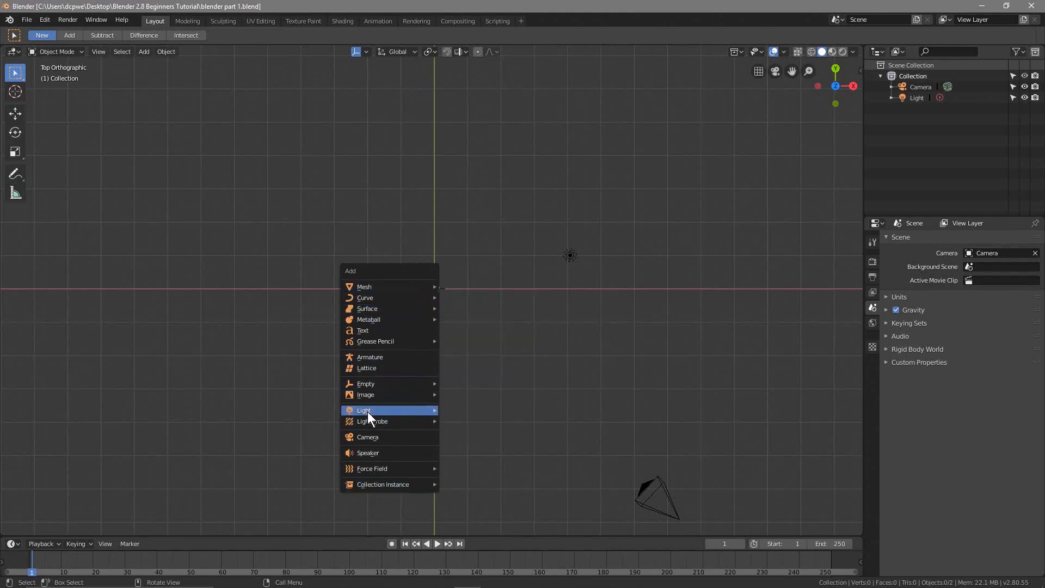
pyautogui.moveTo(367, 411)
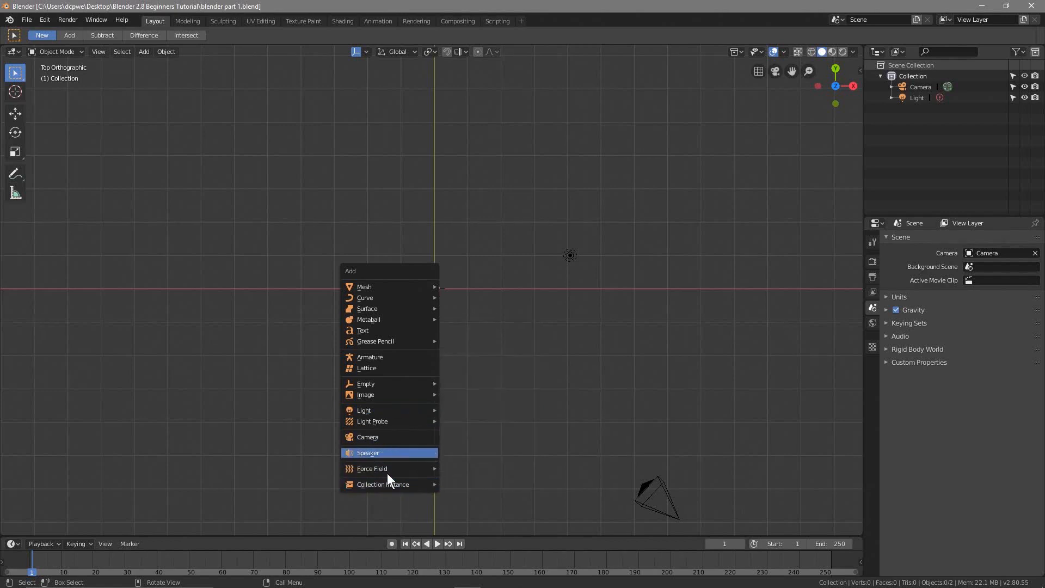
pyautogui.moveTo(414, 469)
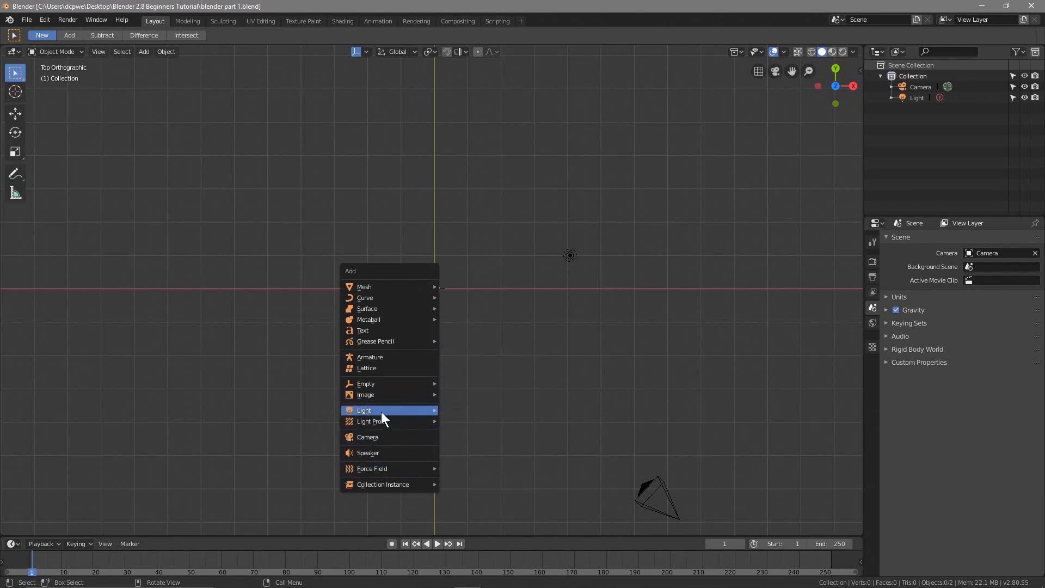
pyautogui.moveTo(370, 323)
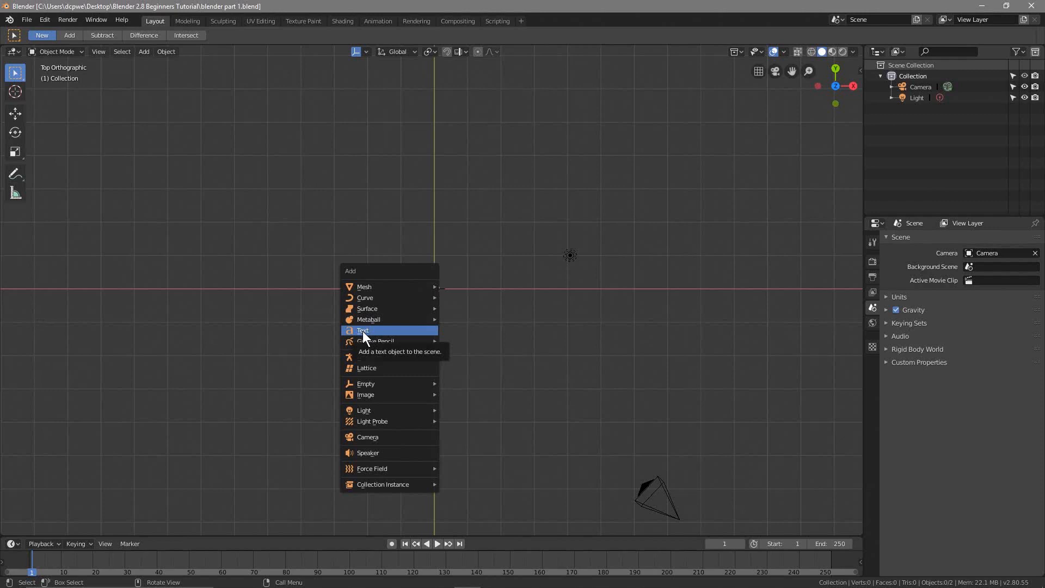
pyautogui.click(363, 331)
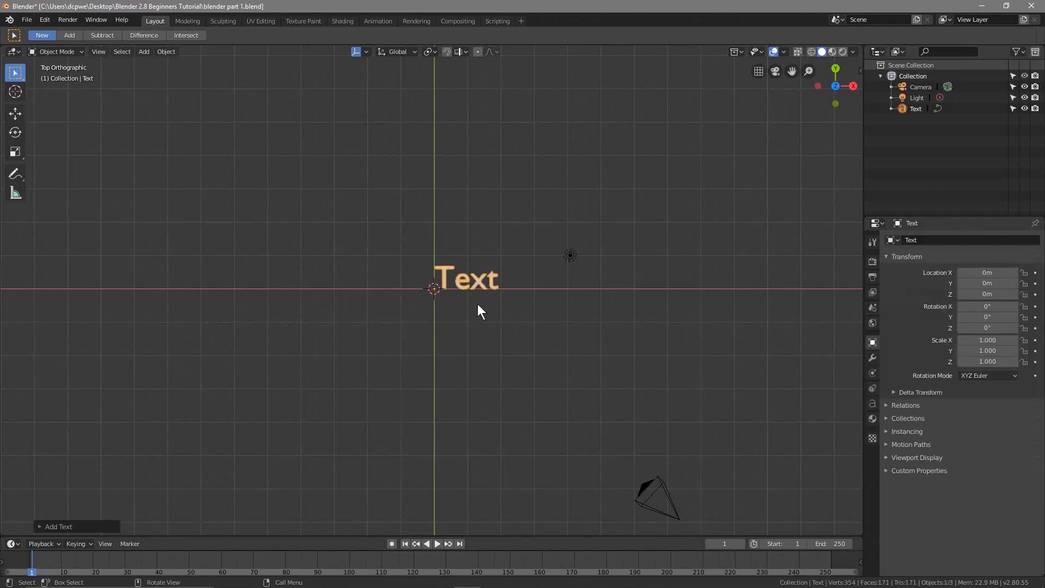
pyautogui.click(26, 19)
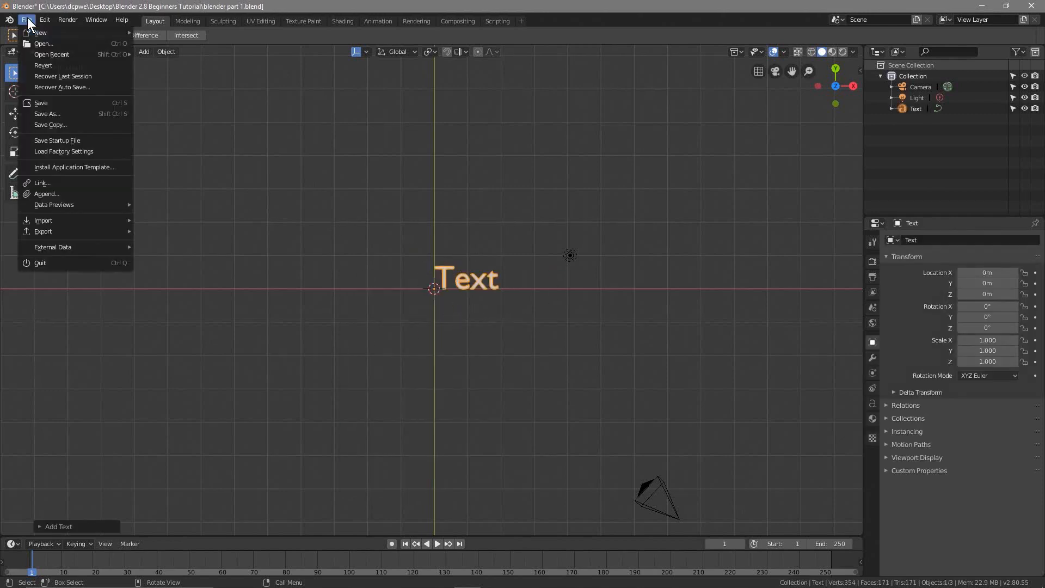
pyautogui.click(37, 101)
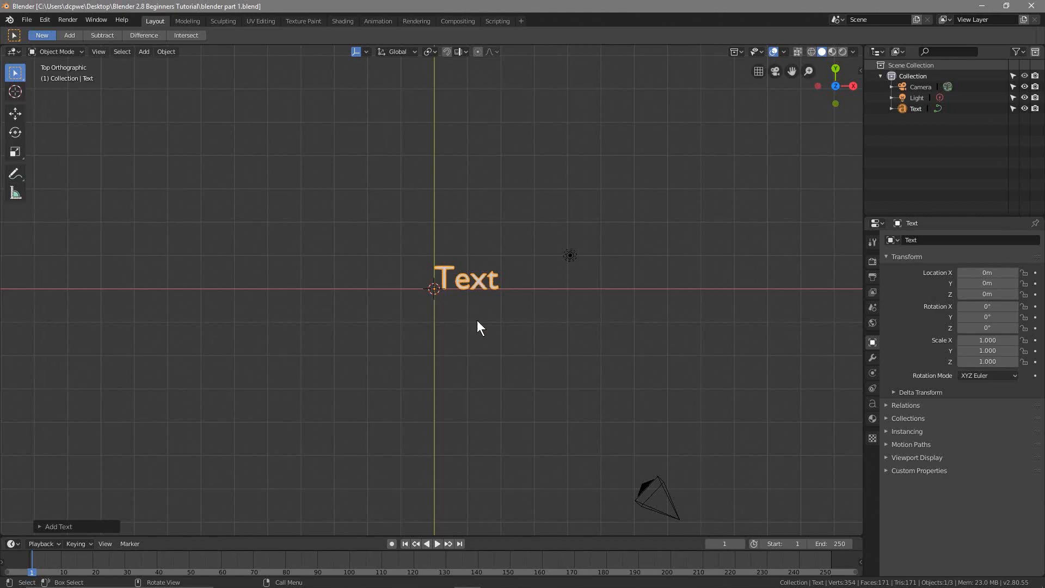
# Consult the keyboard image in Photos, and switch the text object back and forth between Object Mode and Edit Mode
pyautogui.click(813, 578)
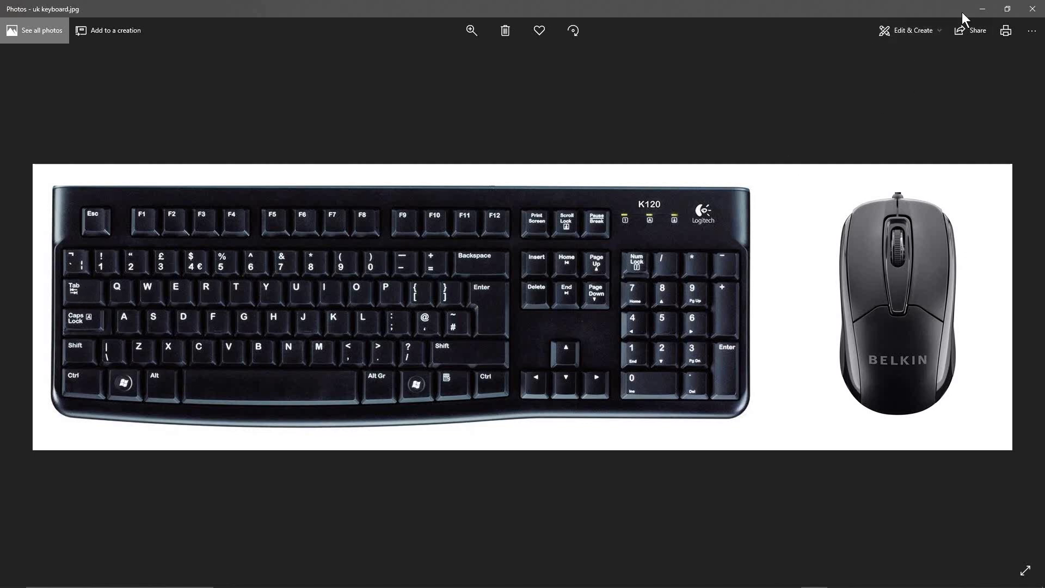
pyautogui.click(981, 9)
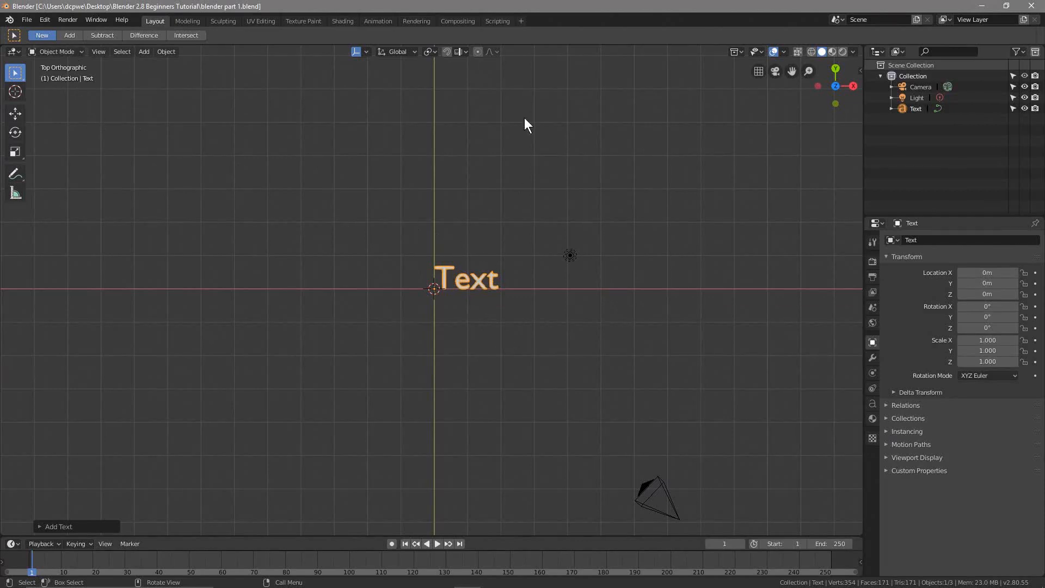
pyautogui.press('Tab')
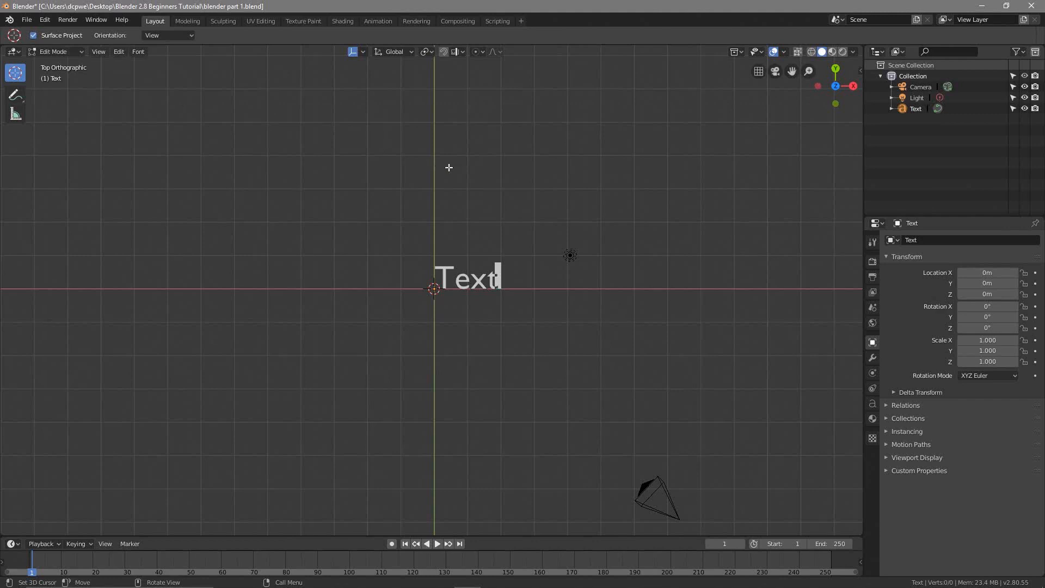
pyautogui.press('Tab')
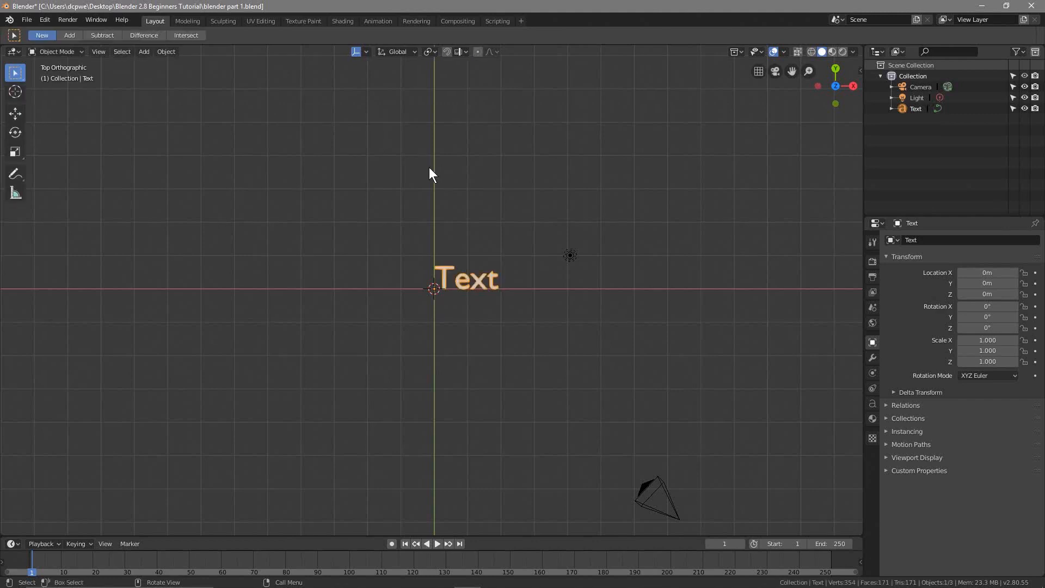
pyautogui.click(50, 50)
pyautogui.press('Tab')
pyautogui.press('Tab')
pyautogui.press('Tab')
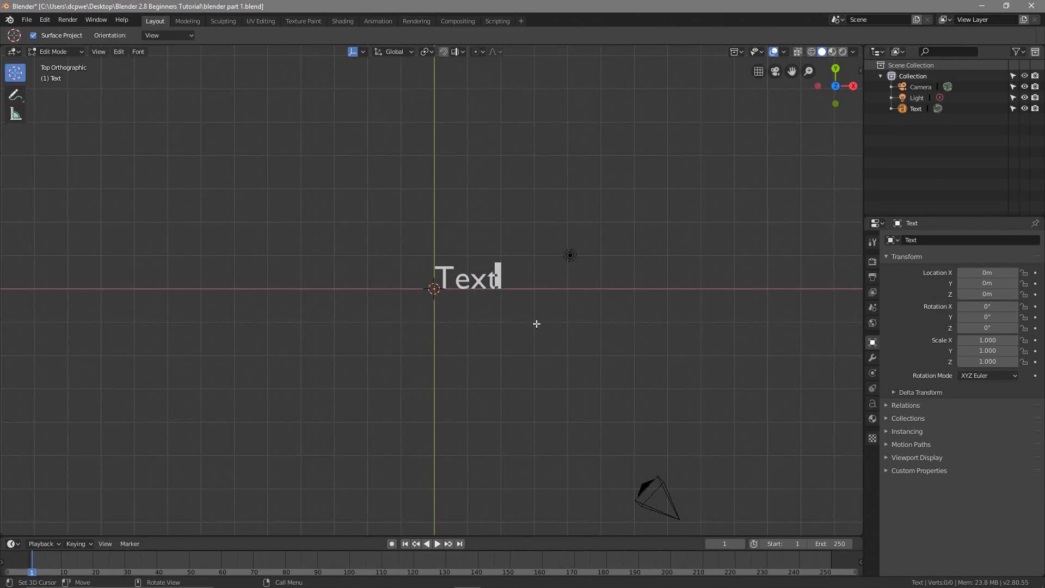
# Replace the text object's default wording with "3D TEXT" in Edit Mode and return to Object Mode
pyautogui.press('BackSpace')
pyautogui.press('BackSpace')
pyautogui.press('BackSpace')
pyautogui.press('BackSpace')
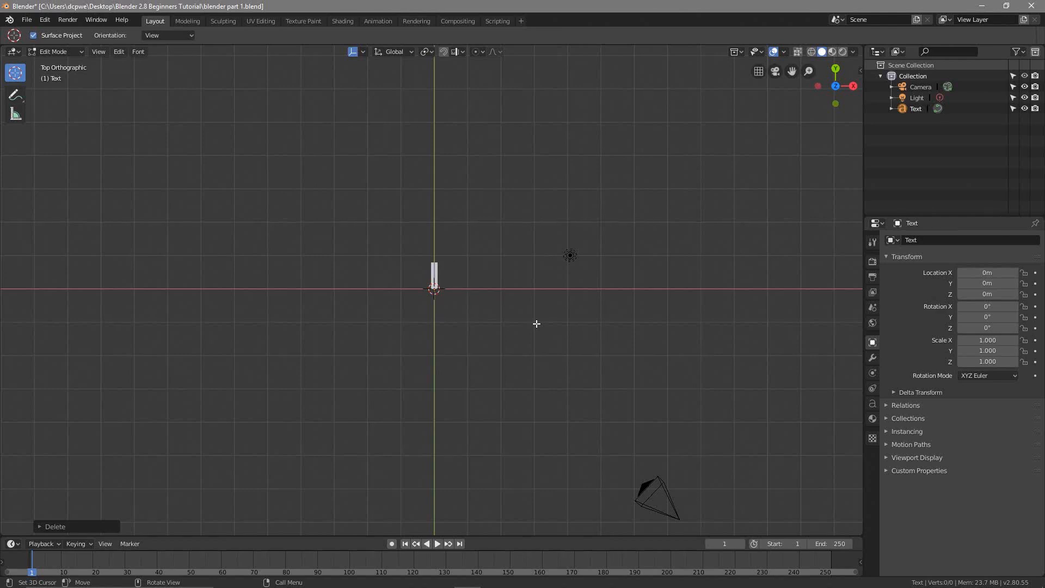
pyautogui.write('3D ')
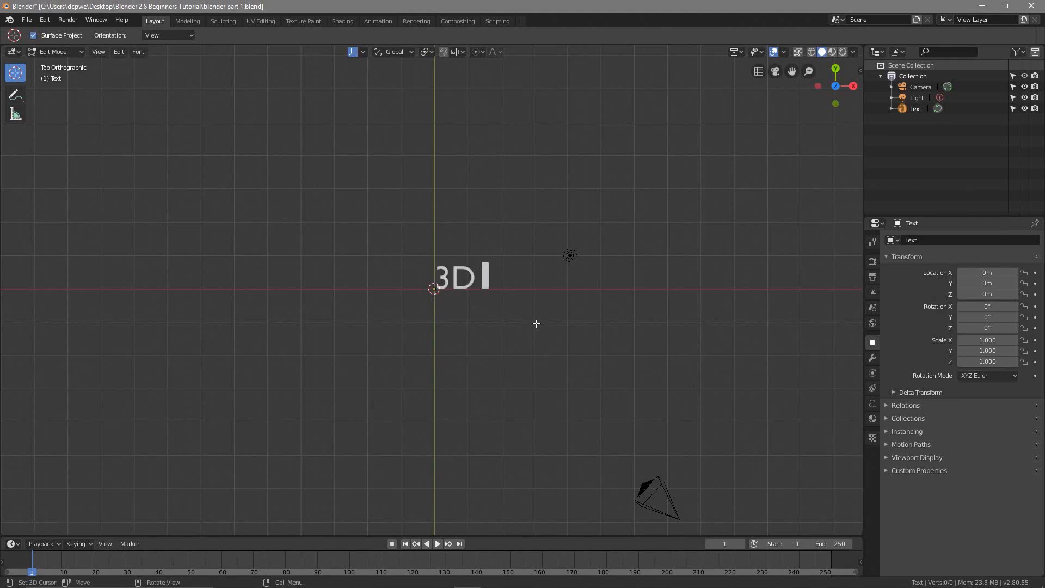
pyautogui.write('TEXT')
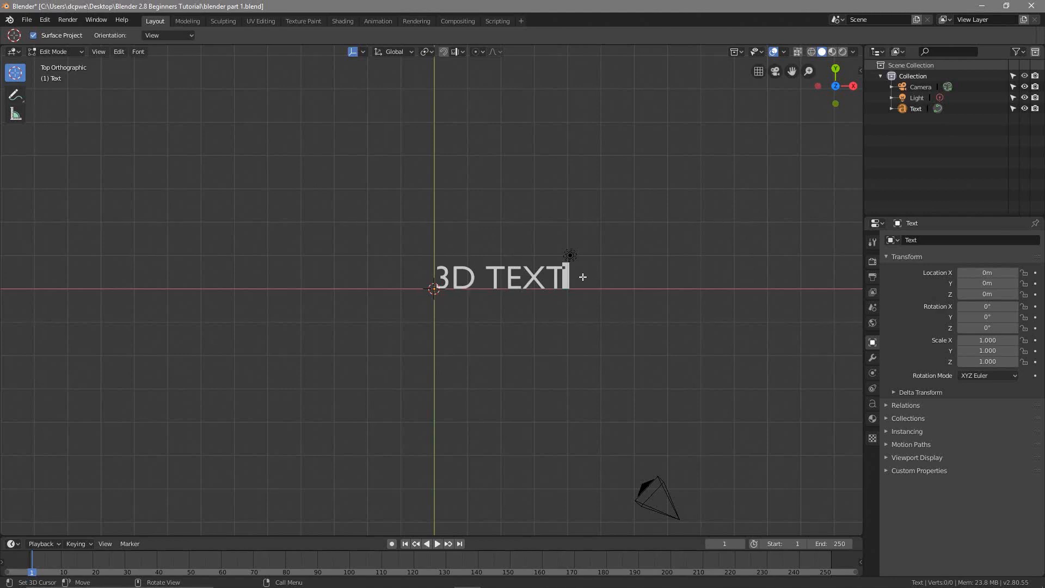
pyautogui.press('Tab')
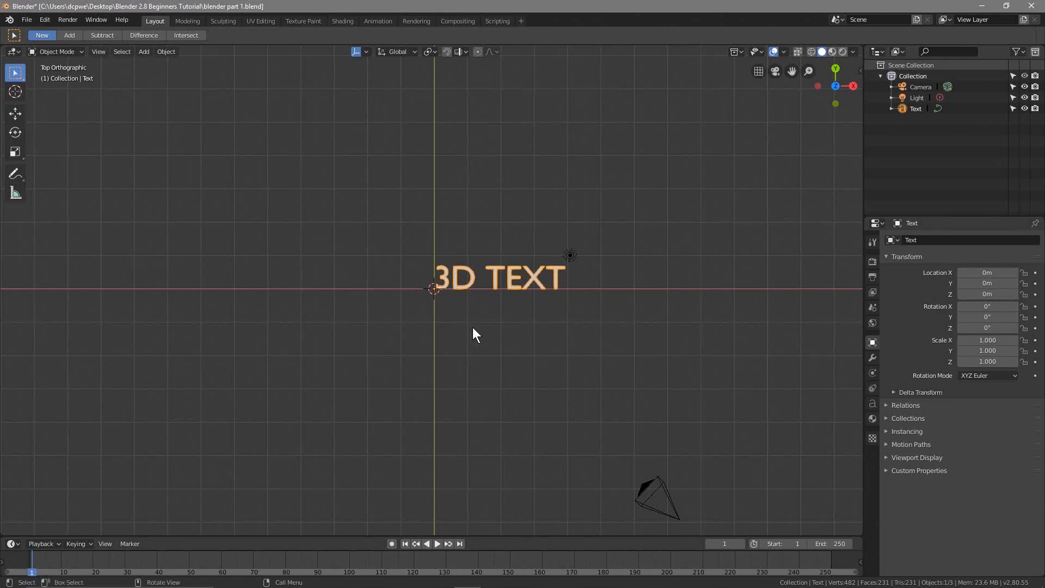
pyautogui.scroll(4, 533, 289)
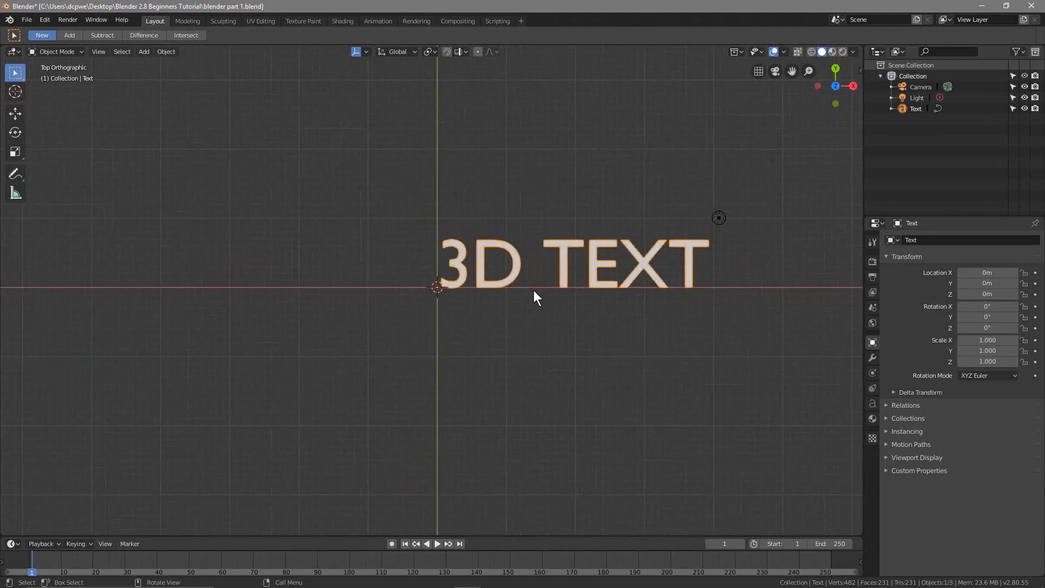
pyautogui.scroll(-4, 533, 294)
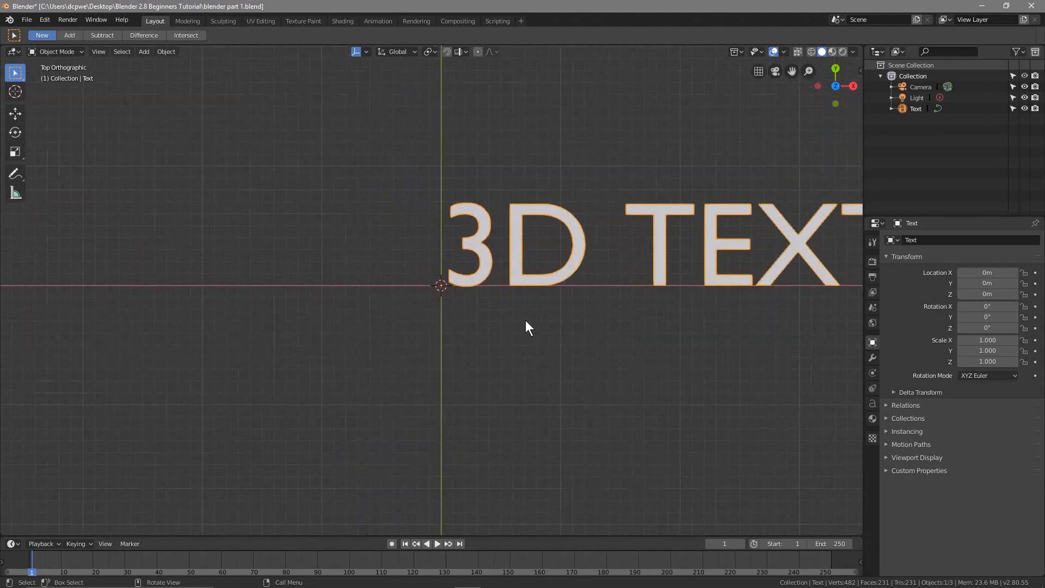
pyautogui.scroll(-4, 526, 326)
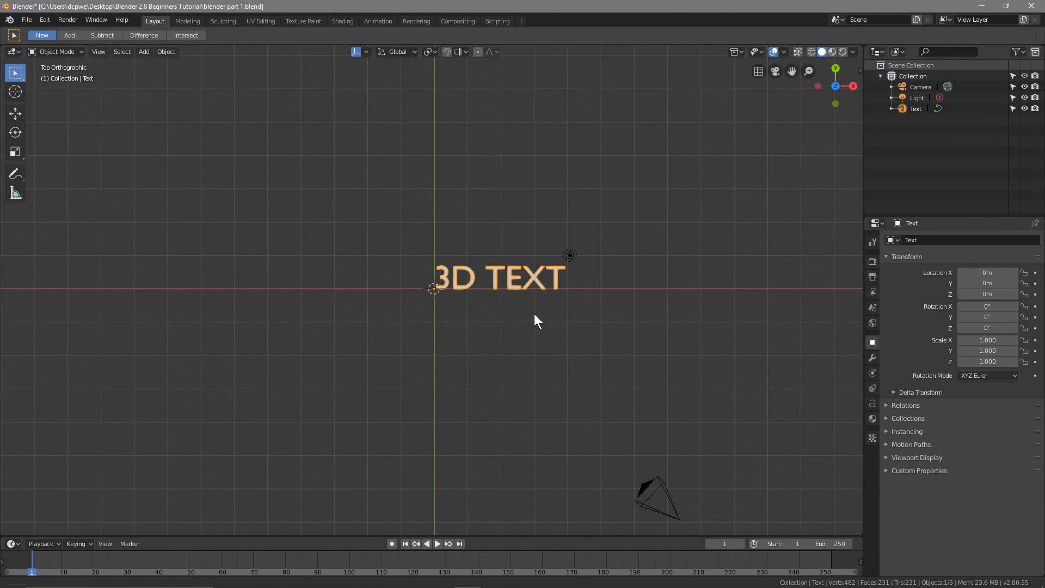
pyautogui.keyDown('shift'); pyautogui.moveTo(534, 314); pyautogui.dragTo(461, 337, button='middle'); pyautogui.keyUp('shift')
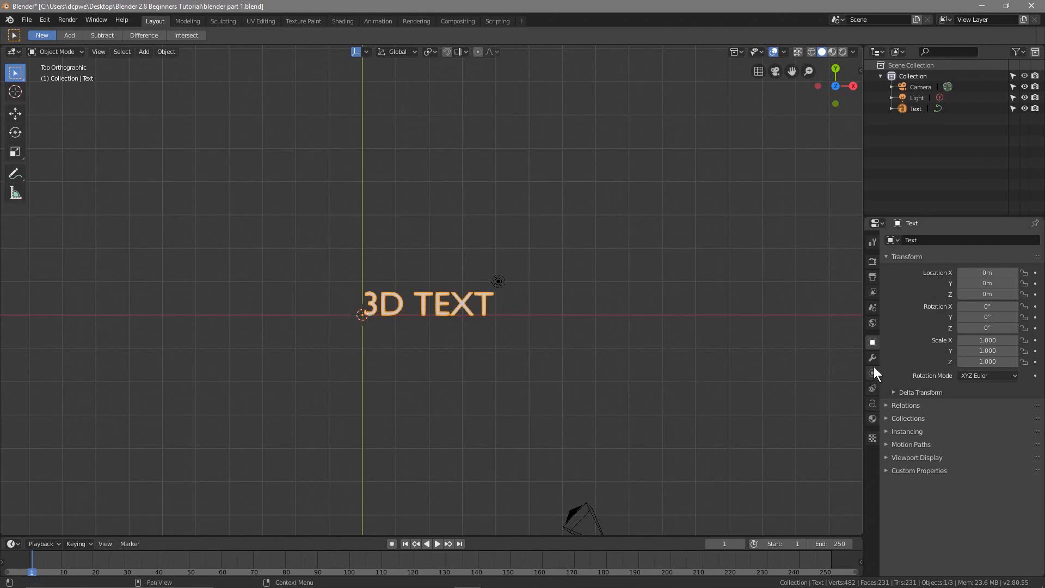
# Load VarsityTeam-Bold.otf from the project's Font\VarsityTeamFont folder as the text object's regular font
pyautogui.click(921, 108)
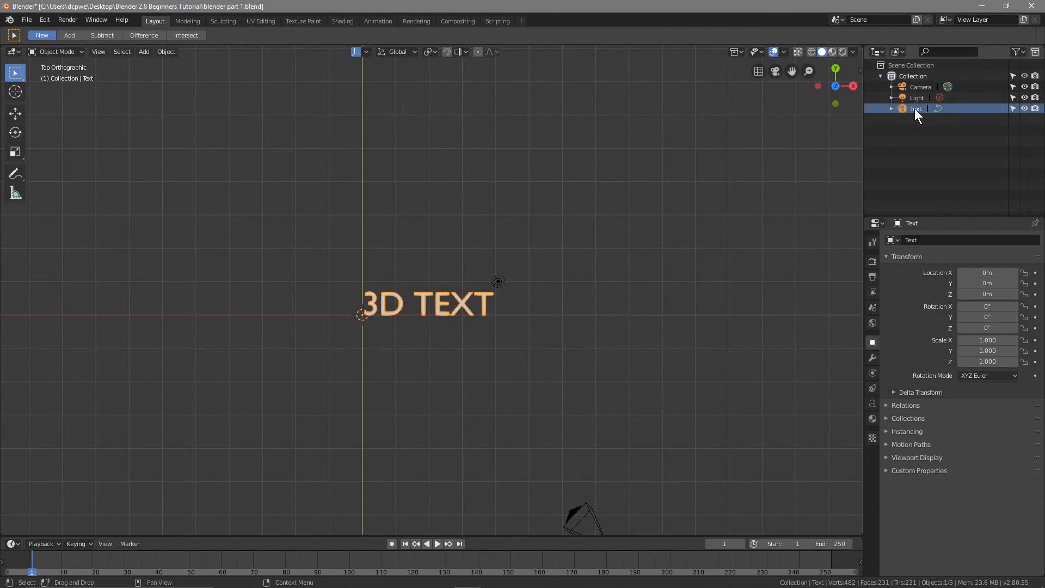
pyautogui.click(873, 403)
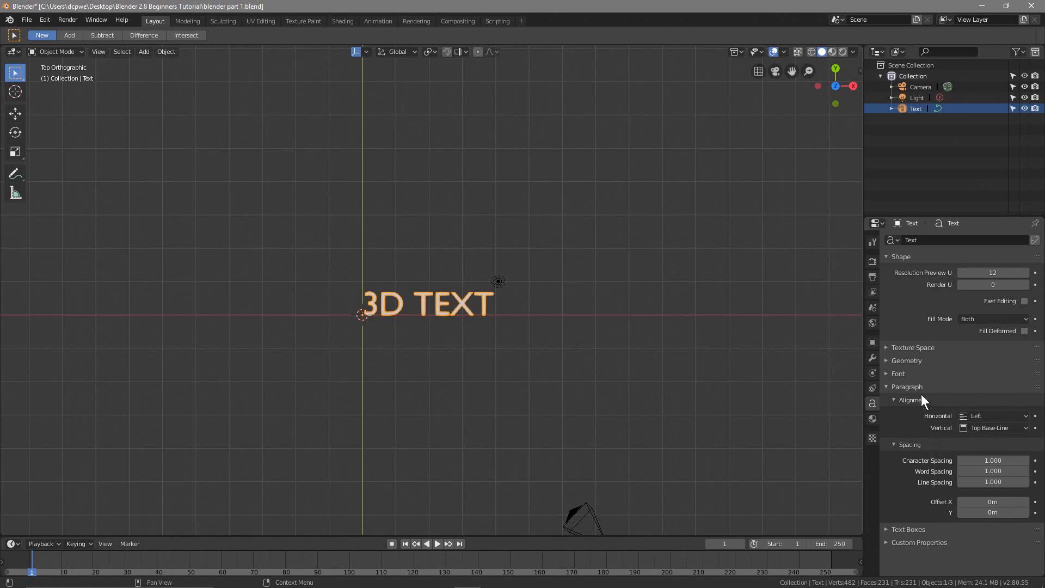
pyautogui.click(900, 372)
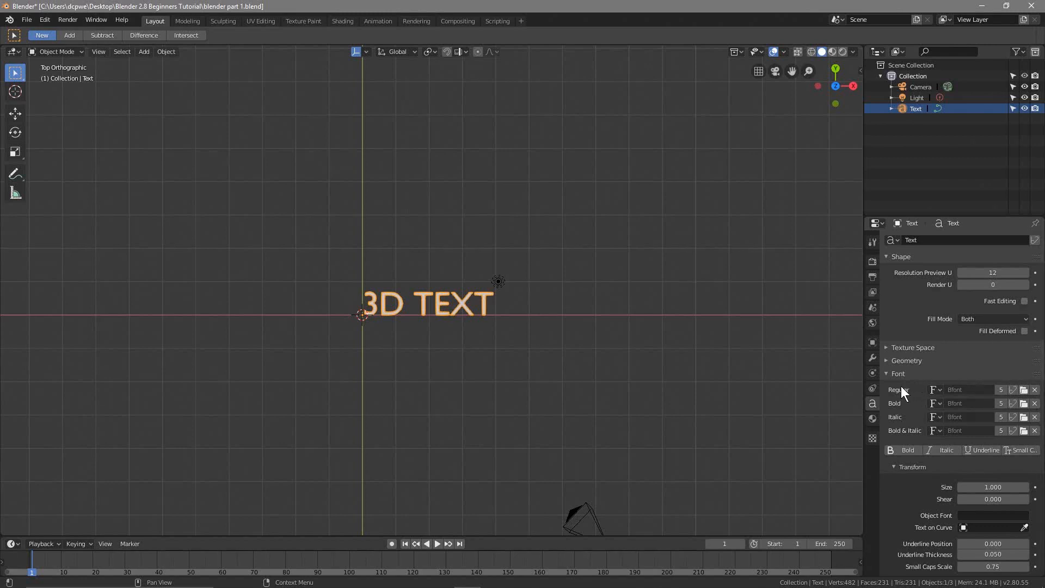
pyautogui.click(1024, 391)
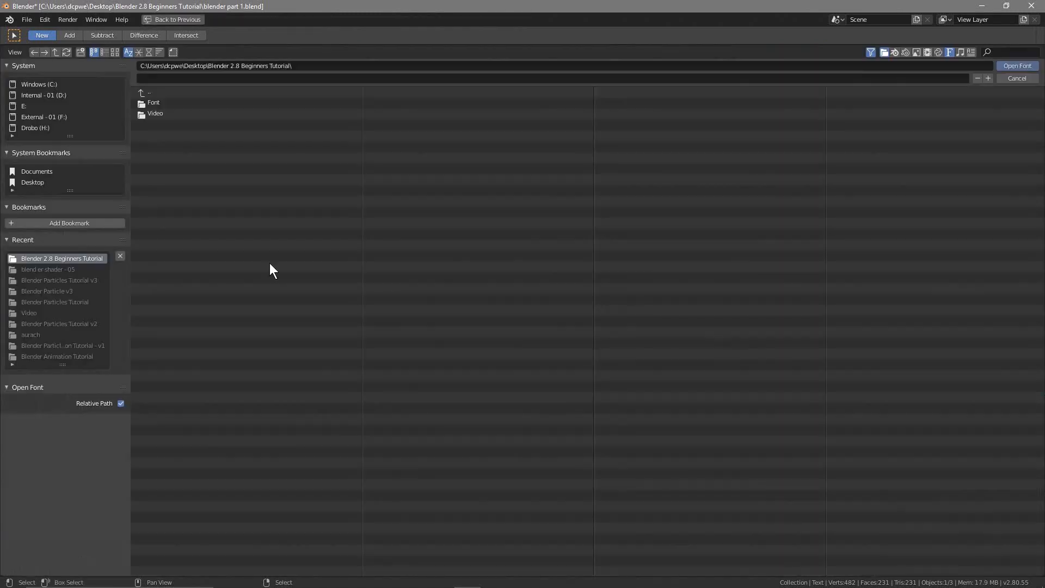
pyautogui.click(158, 103)
pyautogui.click(167, 116)
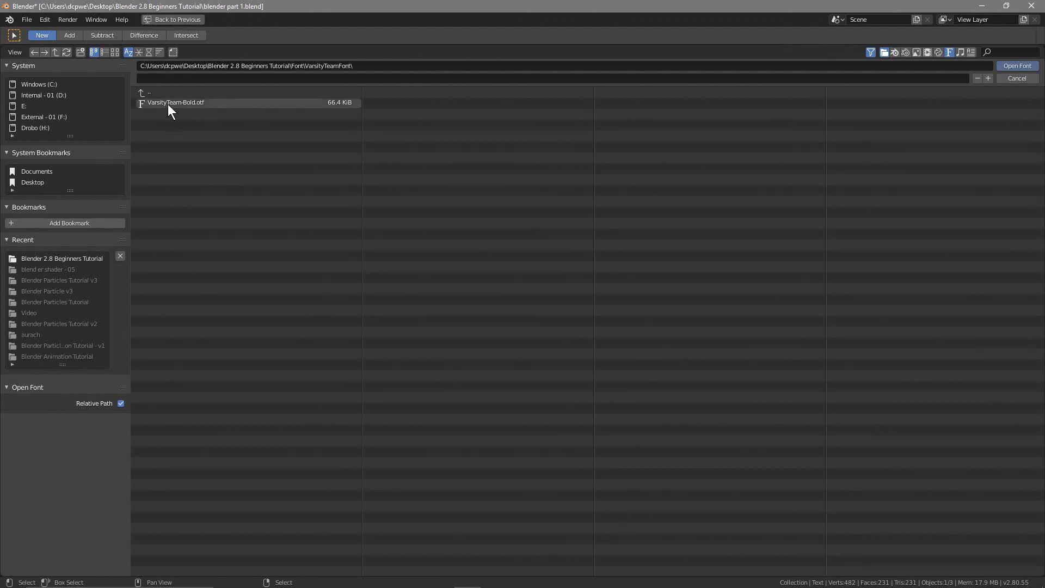
pyautogui.click(213, 103)
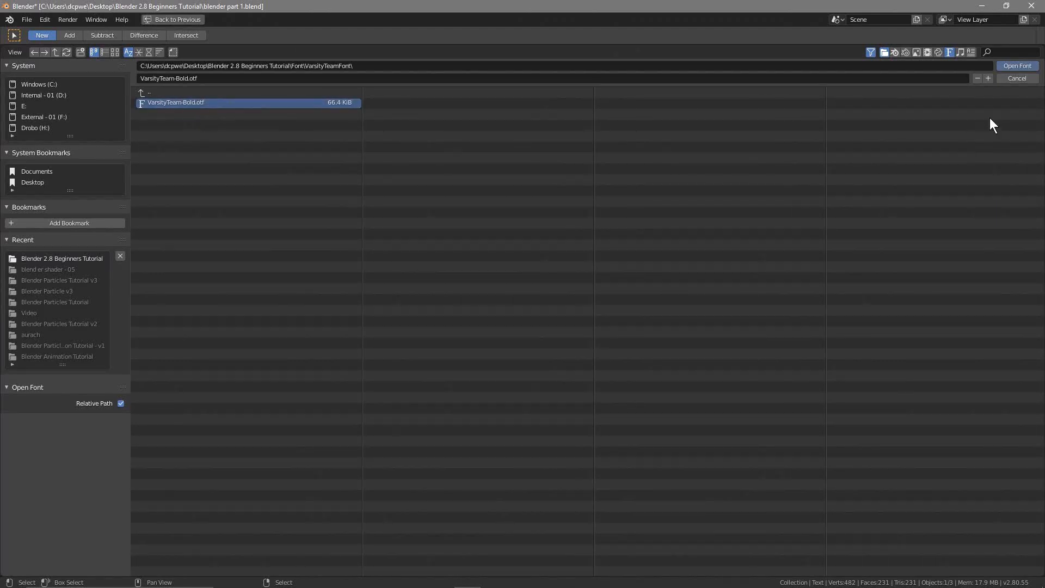
pyautogui.click(1016, 65)
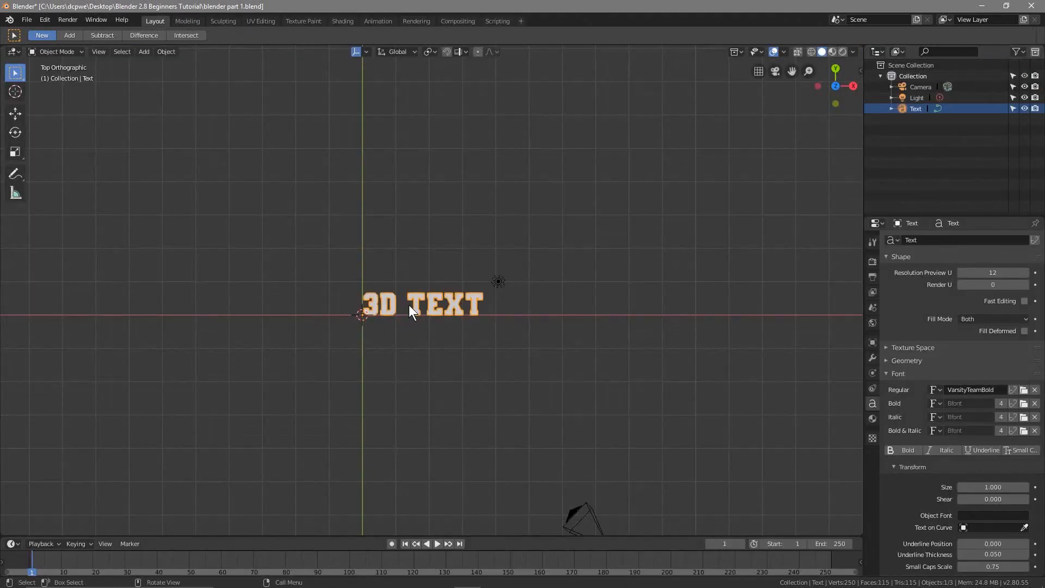
pyautogui.scroll(5, 432, 312)
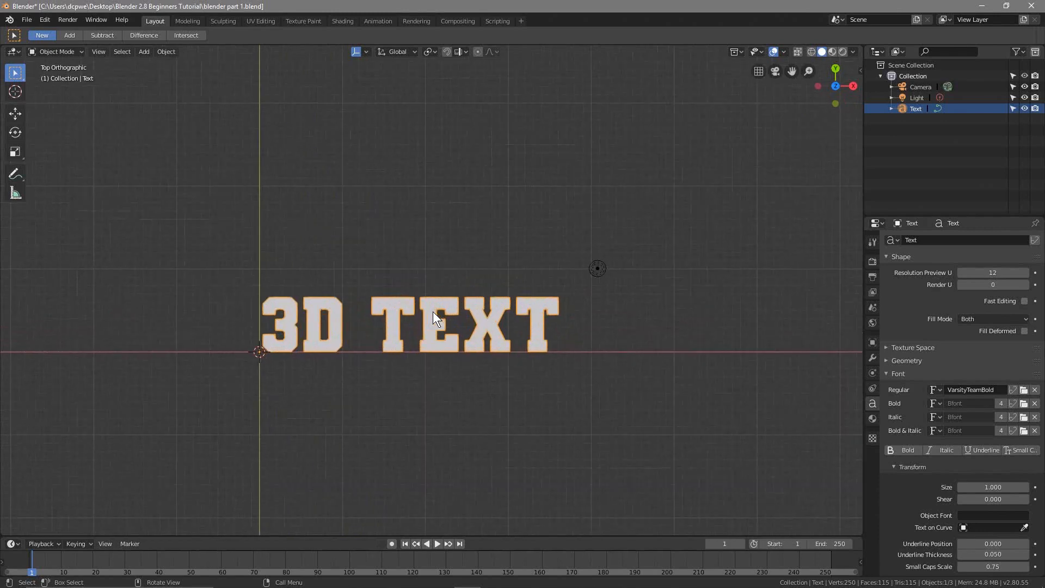
pyautogui.scroll(-4, 430, 327)
pyautogui.scroll(3, 424, 342)
pyautogui.keyDown('shift'); pyautogui.moveTo(426, 371); pyautogui.dragTo(460, 316, button='middle'); pyautogui.keyUp('shift')
pyautogui.scroll(3, 461, 316)
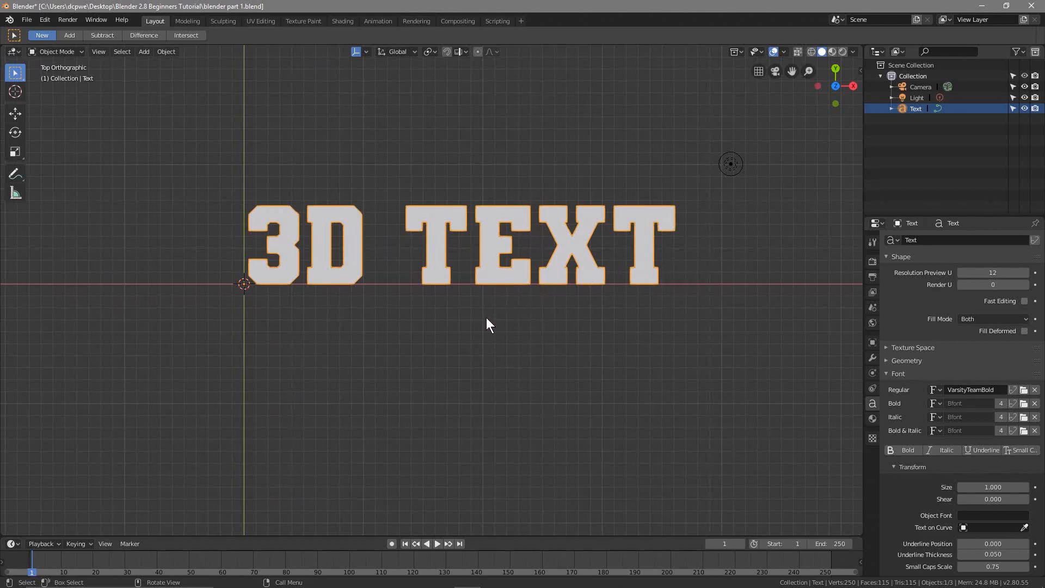
pyautogui.keyDown('shift'); pyautogui.moveTo(486, 322); pyautogui.dragTo(466, 137, button='middle'); pyautogui.keyUp('shift')
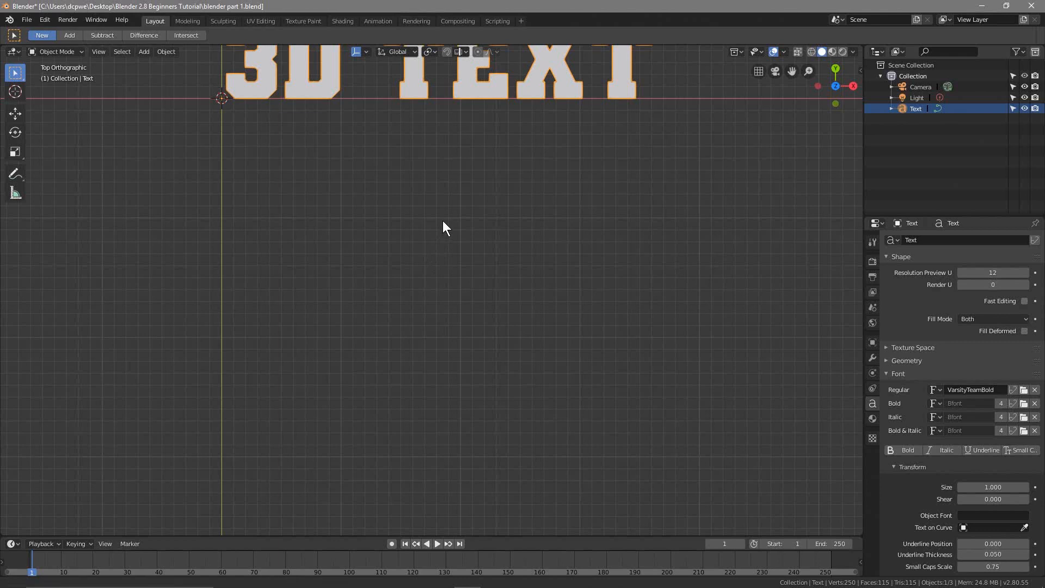
pyautogui.keyDown('shift'); pyautogui.moveTo(442, 220); pyautogui.dragTo(432, 442, button='middle'); pyautogui.keyUp('shift')
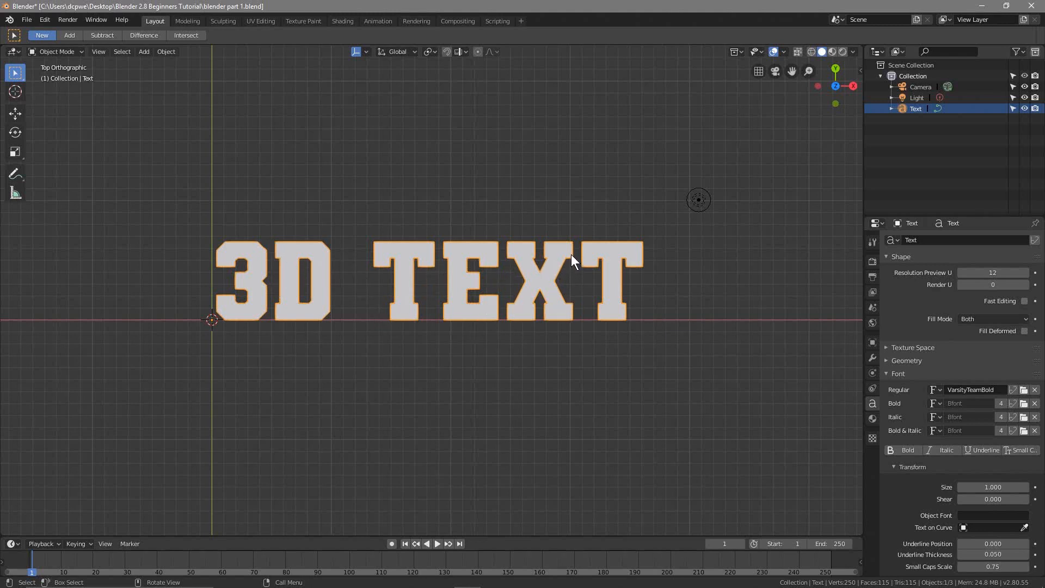
# Set the text object's character spacing to 1.100
pyautogui.scroll(-4, 926, 478)
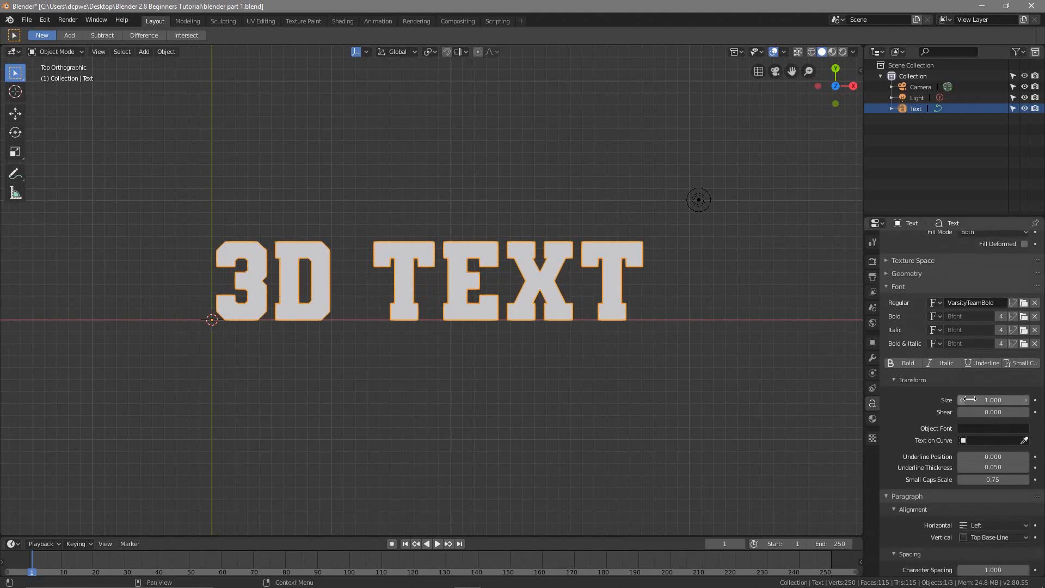
pyautogui.scroll(-4, 938, 468)
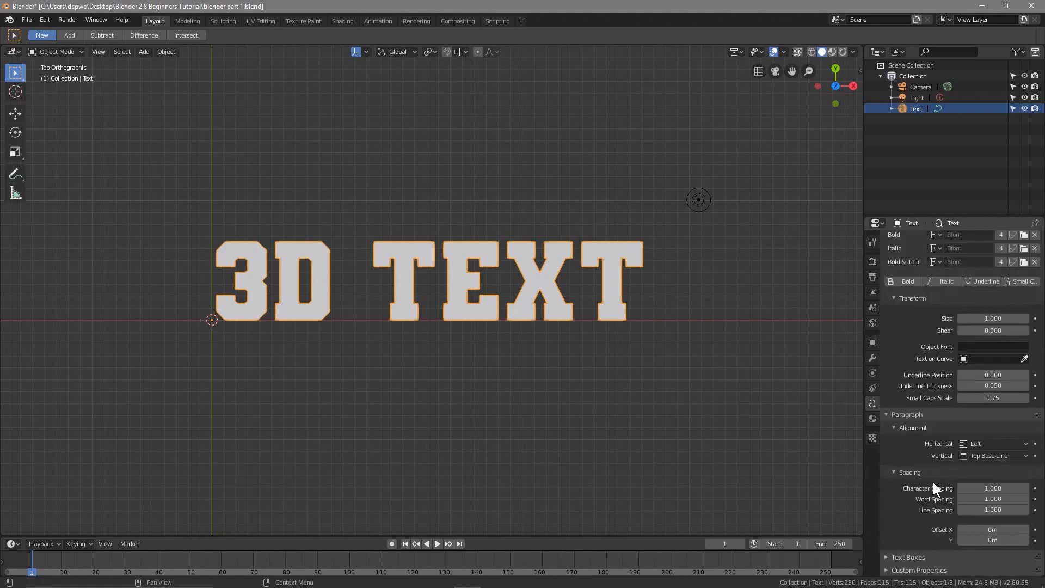
pyautogui.click(1025, 488)
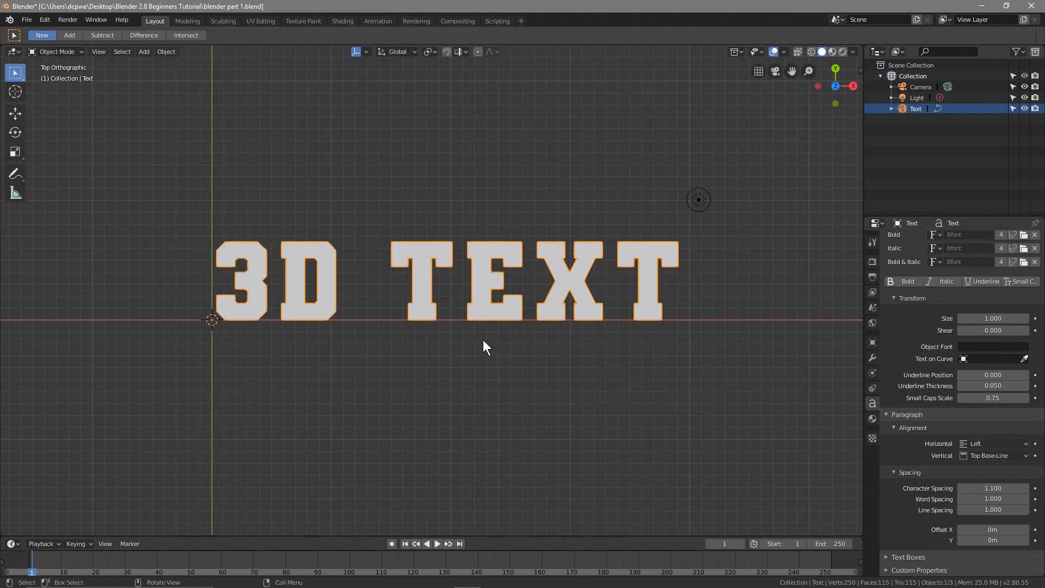
pyautogui.keyDown('shift'); pyautogui.moveTo(357, 356); pyautogui.dragTo(415, 344, button='middle'); pyautogui.keyUp('shift')
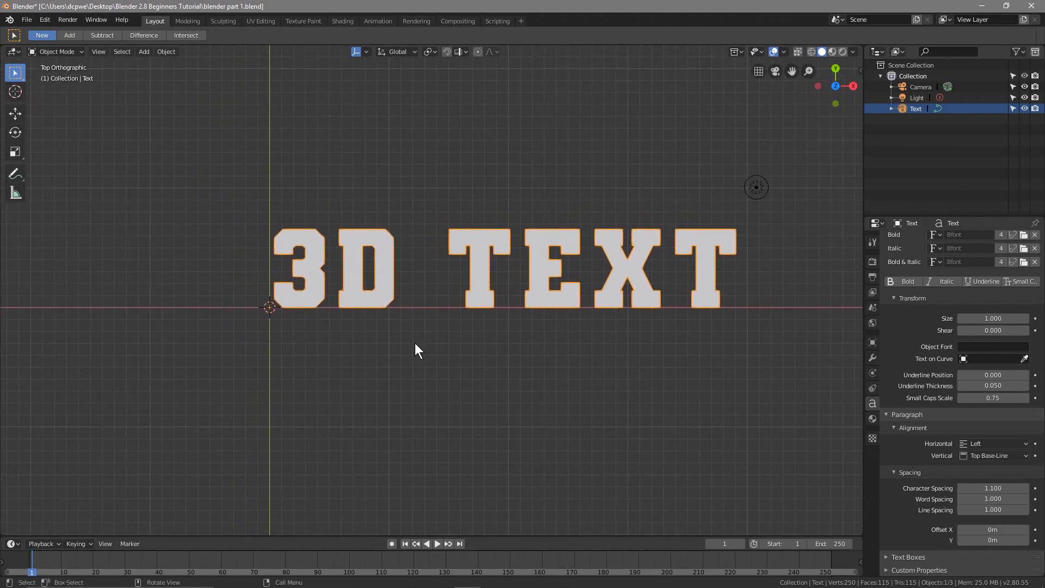
# Set the size of the 3D TEXT object to 2.000
pyautogui.scroll(-8, 416, 341)
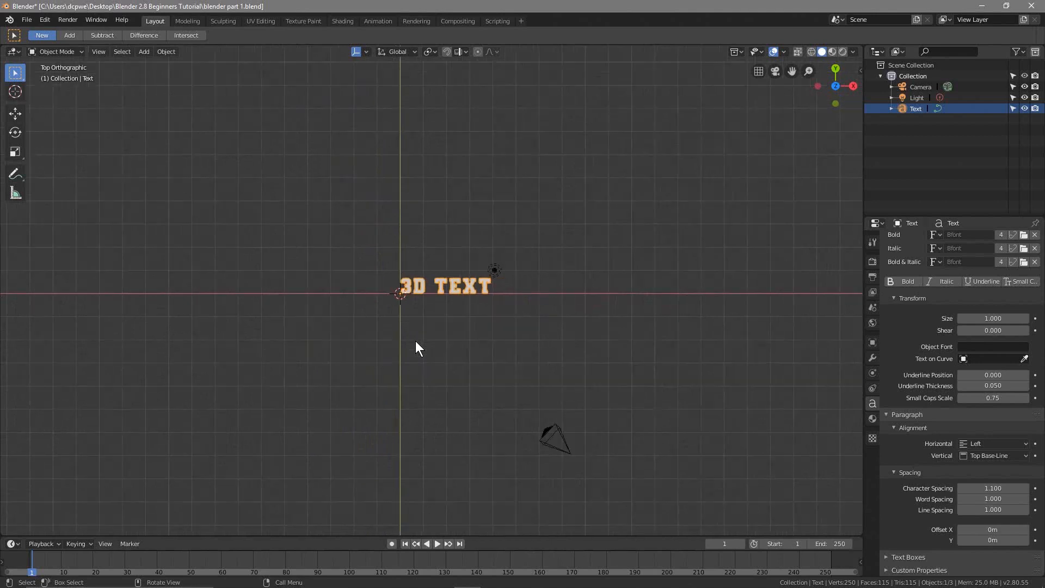
pyautogui.scroll(3, 413, 339)
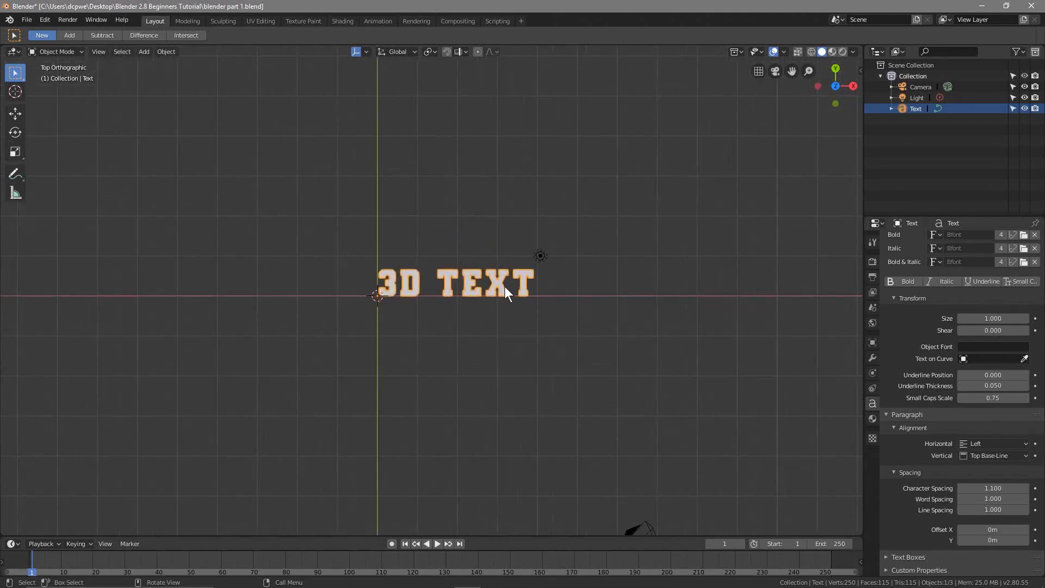
pyautogui.scroll(1, 436, 262)
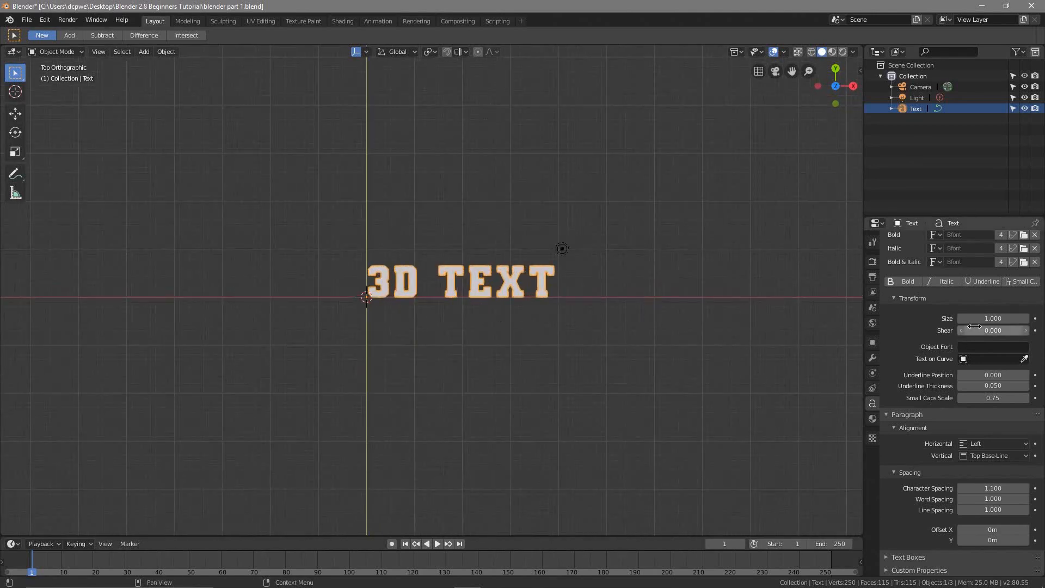
pyautogui.moveTo(993, 318); pyautogui.dragTo(1043, 318)
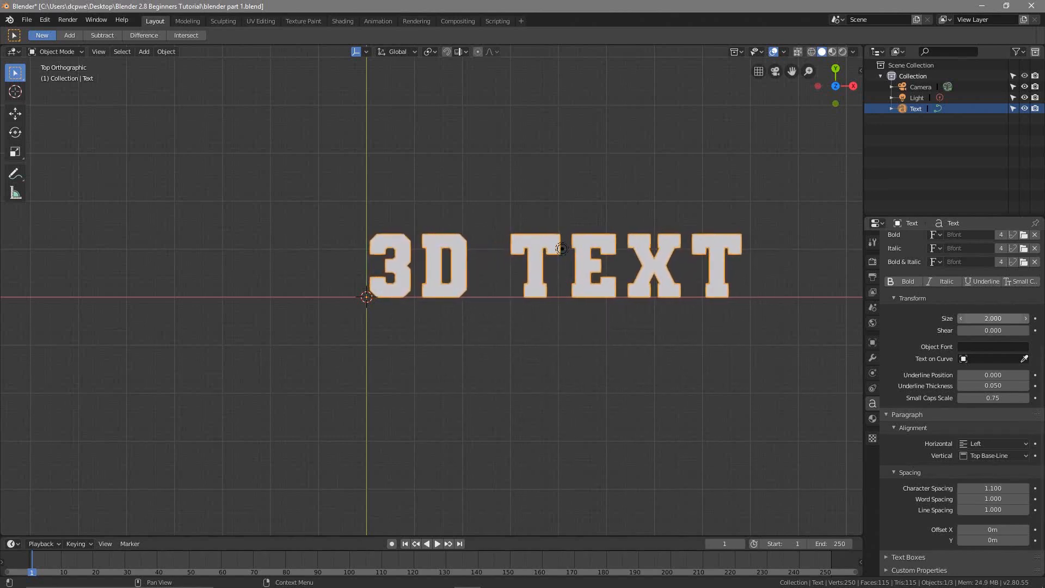
pyautogui.click(997, 321)
pyautogui.press('Return')
pyautogui.moveTo(993, 315)
pyautogui.mouseDown()
pyautogui.moveTo(943, 315)
pyautogui.moveTo(982, 316)
pyautogui.mouseUp()
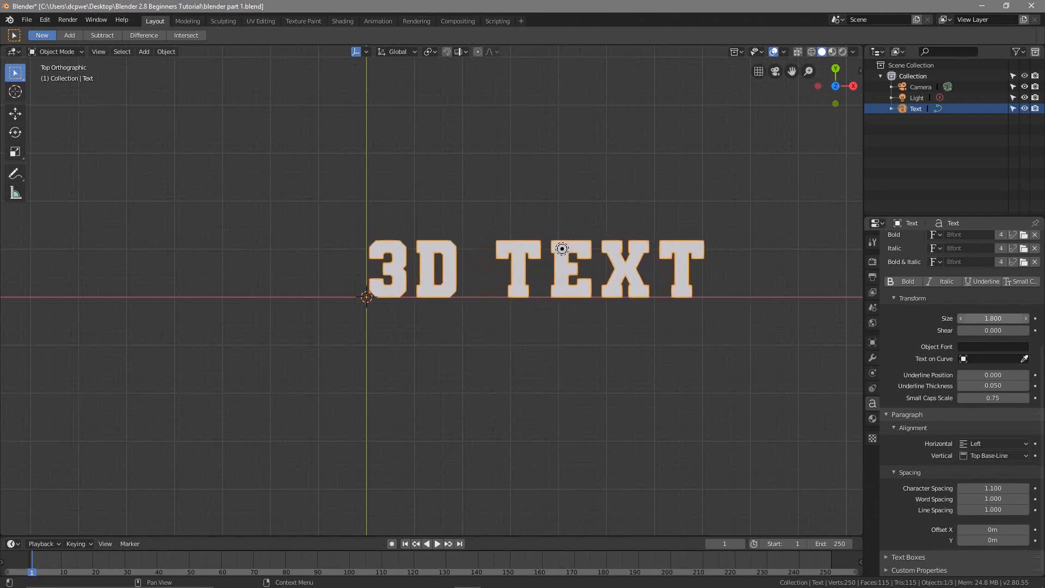
pyautogui.click(1007, 318)
pyautogui.write('2')
pyautogui.press('Return')
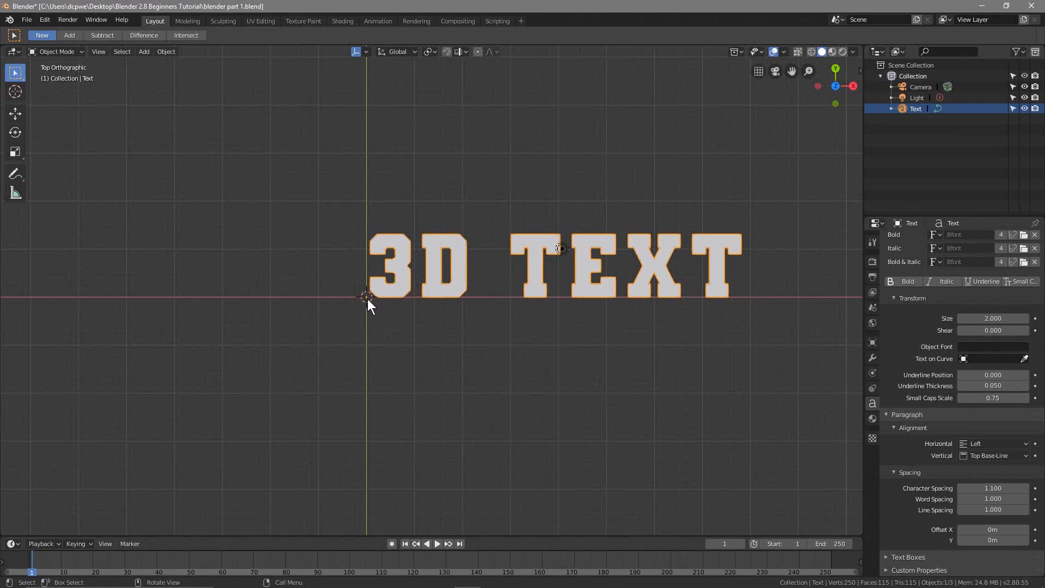
# Centre the text on its origin point by setting its origin with Geometry to Origin
pyautogui.scroll(5, 364, 298)
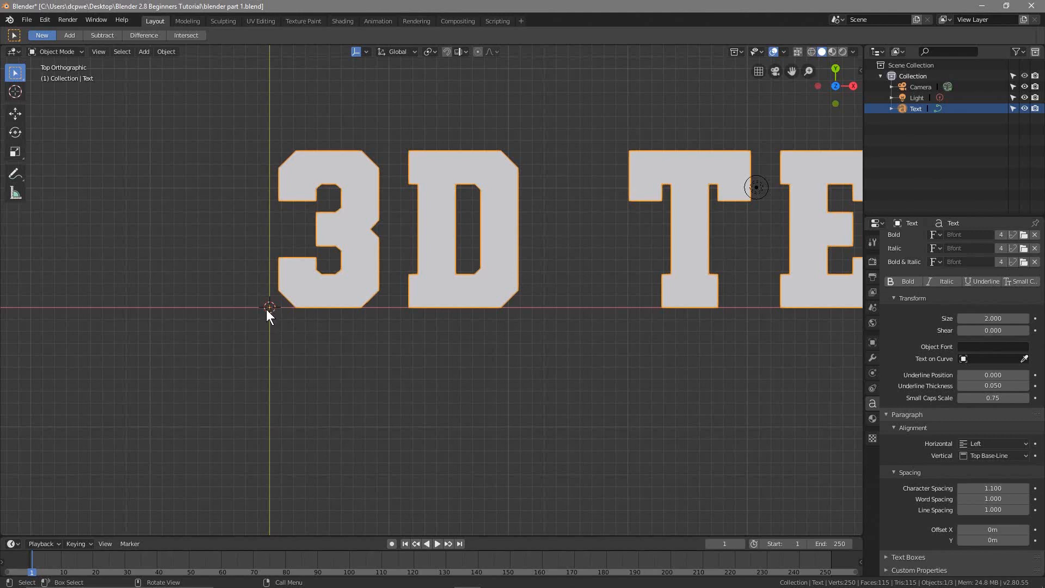
pyautogui.scroll(-5, 367, 359)
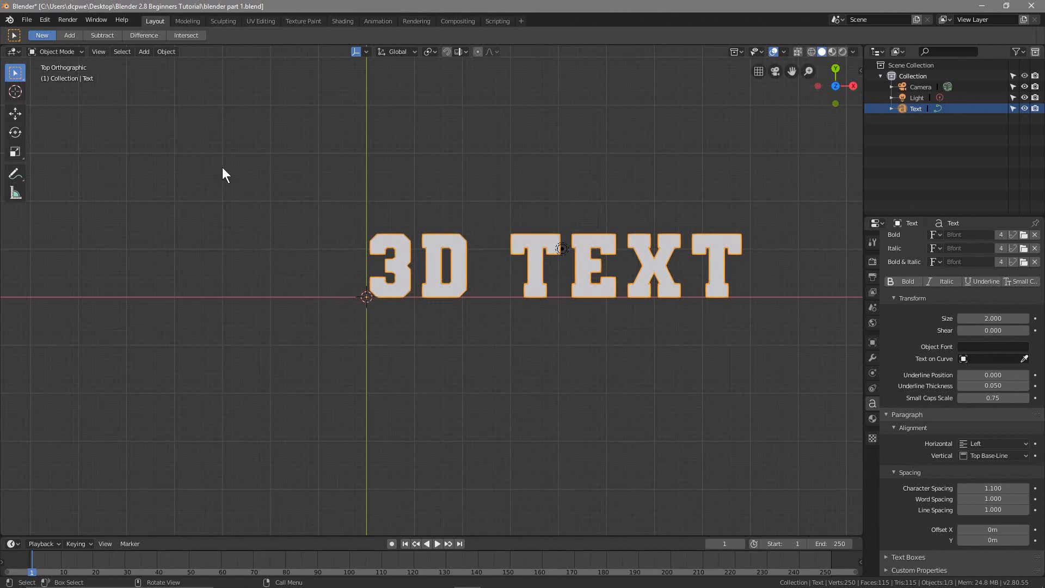
pyautogui.click(170, 49)
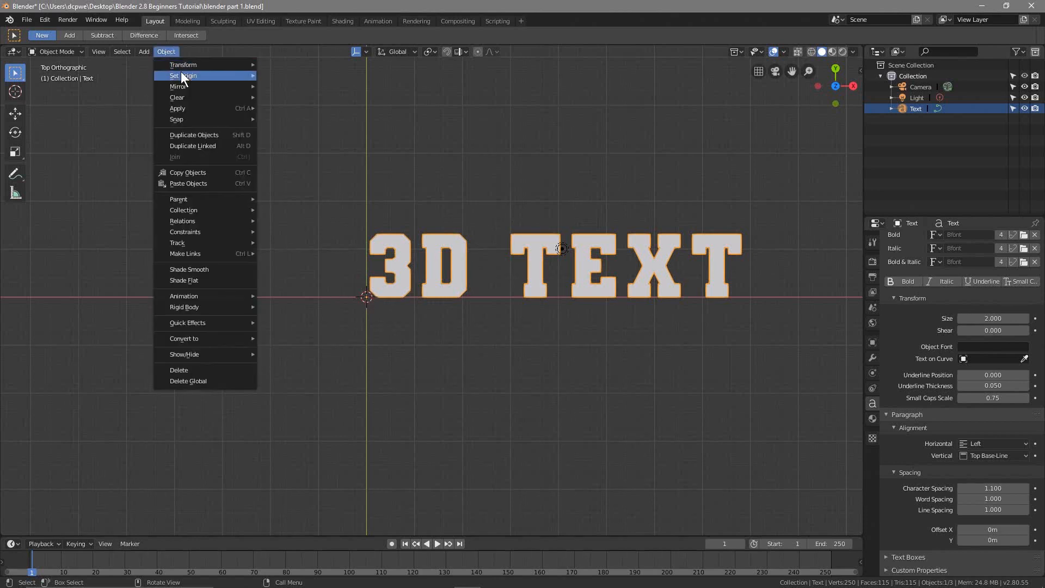
pyautogui.moveTo(184, 76)
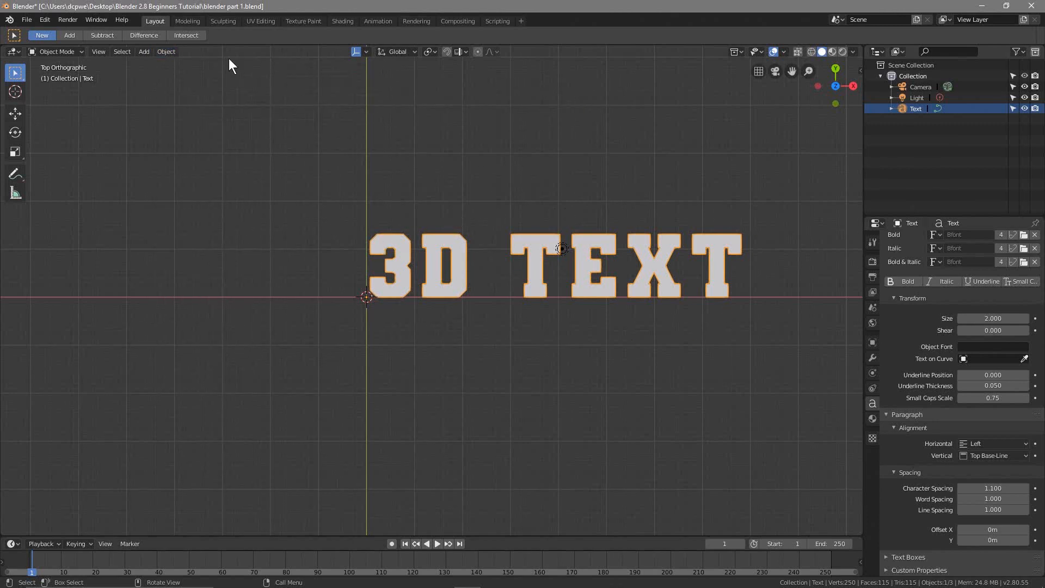
pyautogui.click(166, 51)
pyautogui.moveTo(187, 75)
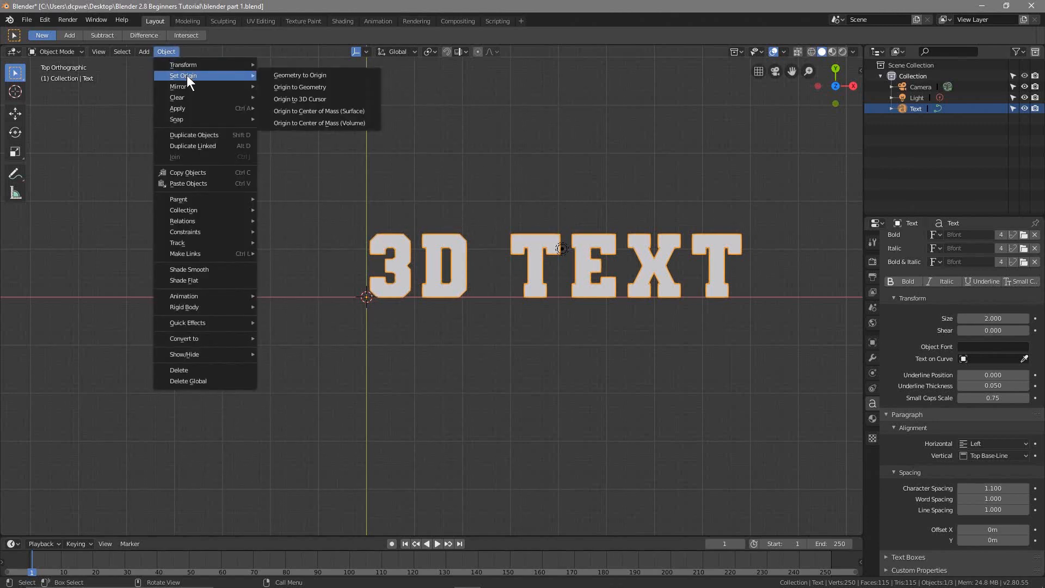
pyautogui.click(320, 81)
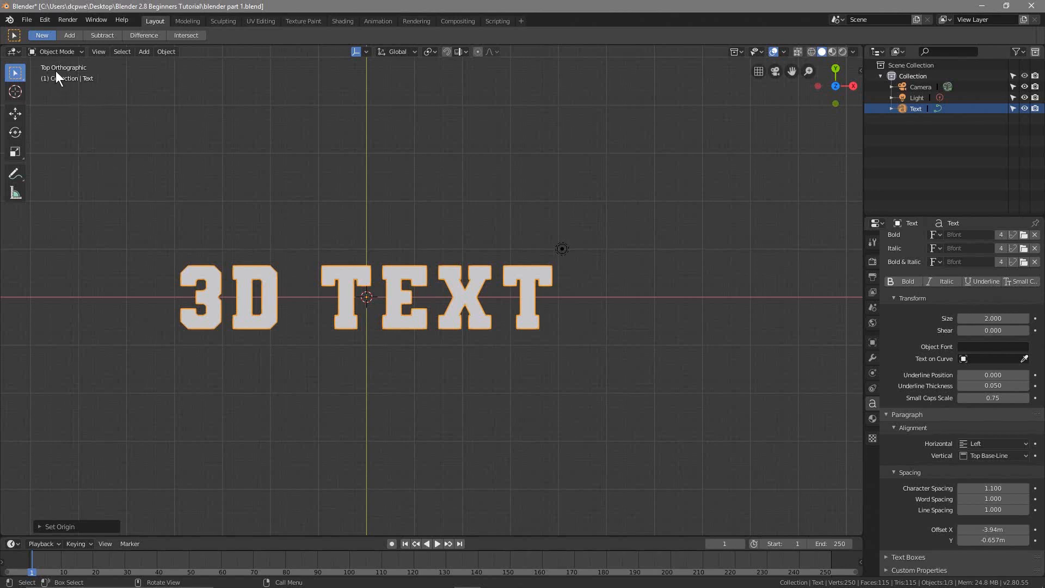
# Examine the centred text from perspective, front, top, bottom and right views to check how it lies on the grid
pyautogui.keyDown('shift'); pyautogui.moveTo(291, 281); pyautogui.dragTo(382, 285, button='middle'); pyautogui.keyUp('shift')
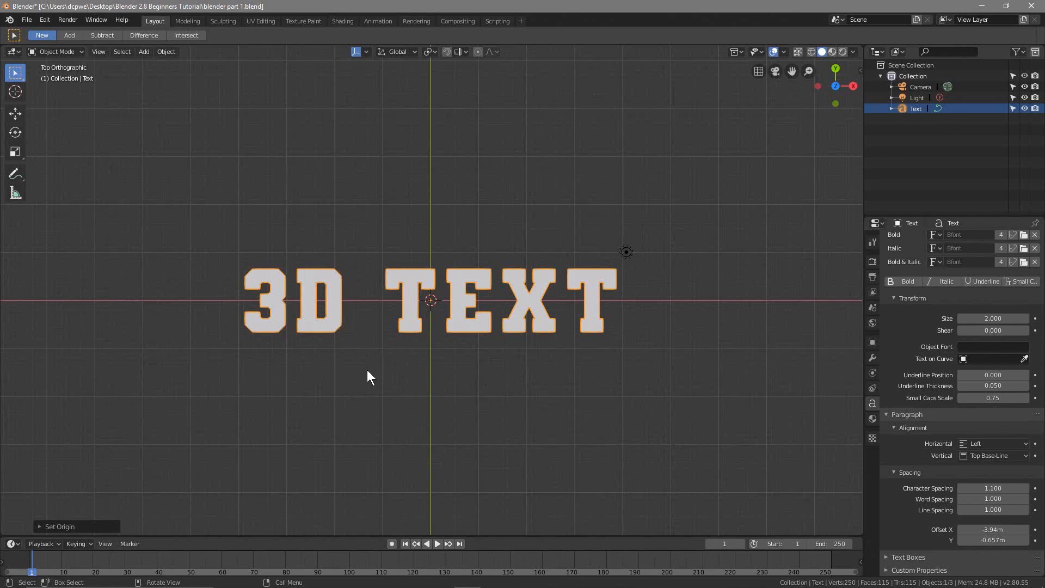
pyautogui.moveTo(368, 375); pyautogui.dragTo(361, 284, button='middle')
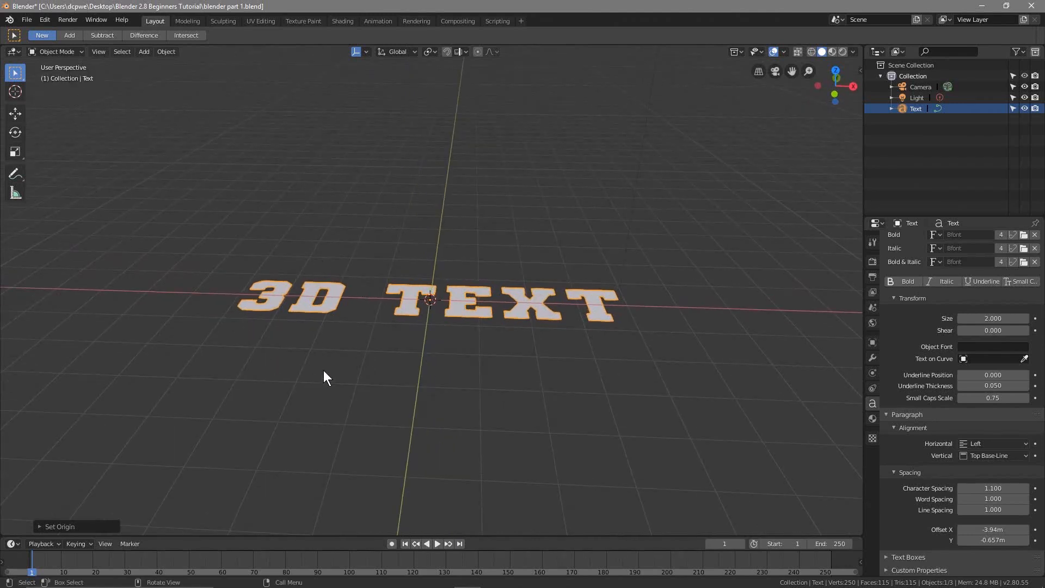
pyautogui.moveTo(389, 364)
pyautogui.mouseDown(button='middle')
pyautogui.moveTo(312, 364)
pyautogui.moveTo(464, 355)
pyautogui.moveTo(292, 359)
pyautogui.moveTo(476, 357)
pyautogui.moveTo(401, 326)
pyautogui.moveTo(324, 354)
pyautogui.moveTo(392, 245)
pyautogui.moveTo(374, 399)
pyautogui.moveTo(518, 387)
pyautogui.moveTo(378, 352)
pyautogui.moveTo(352, 370)
pyautogui.moveTo(403, 368)
pyautogui.moveTo(369, 355)
pyautogui.moveTo(409, 360)
pyautogui.mouseUp(button='middle')
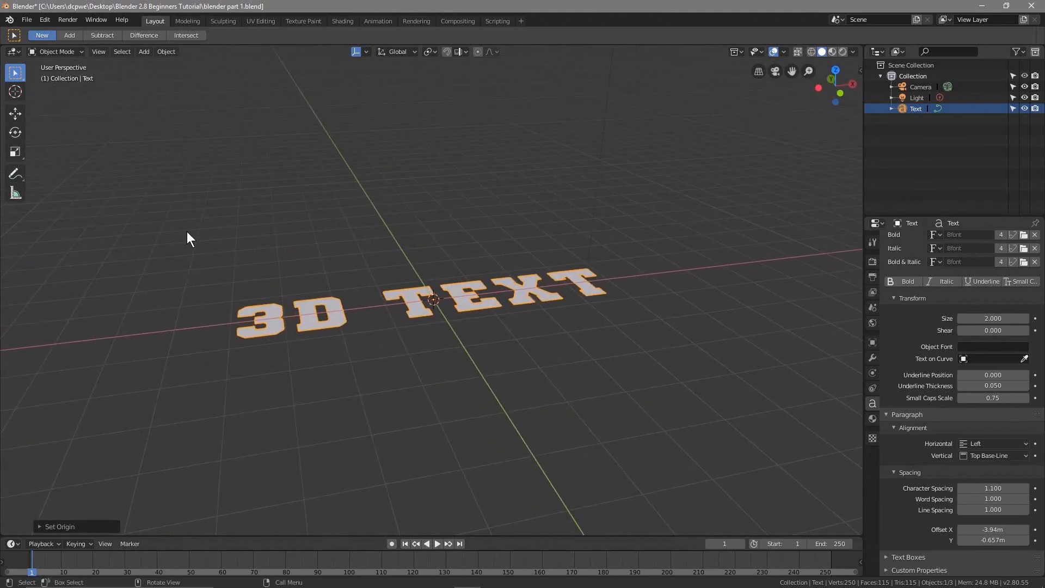
pyautogui.press('KP_1')
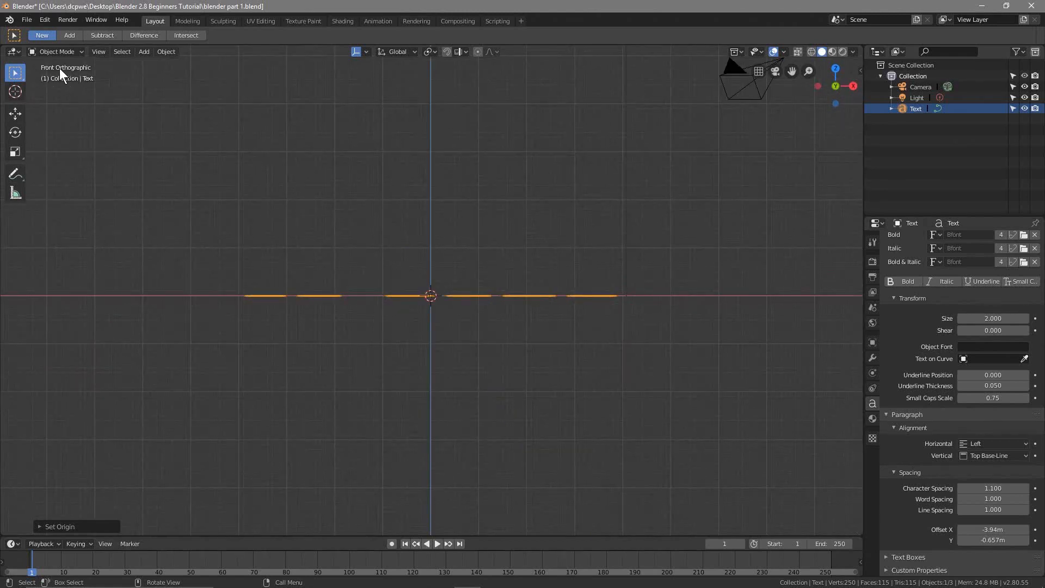
pyautogui.press('KP_7')
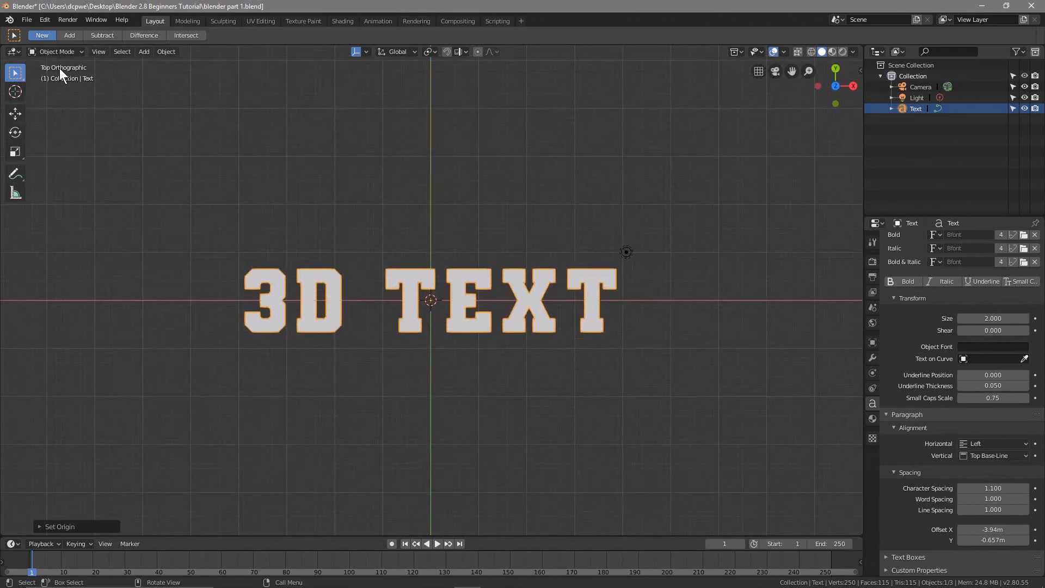
pyautogui.press('ctrl+KP_7')
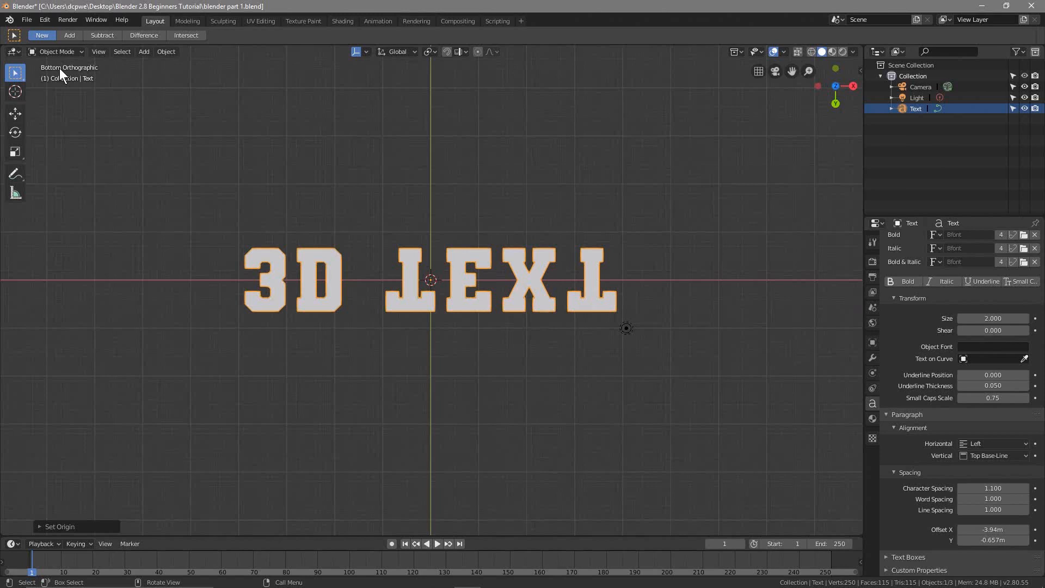
pyautogui.press('KP_3')
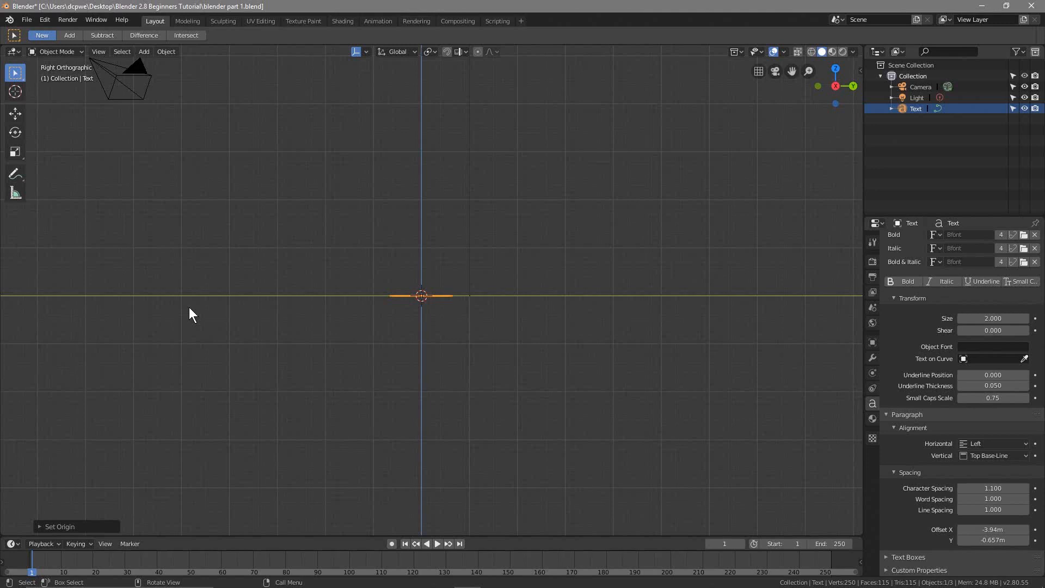
pyautogui.press('KP_7')
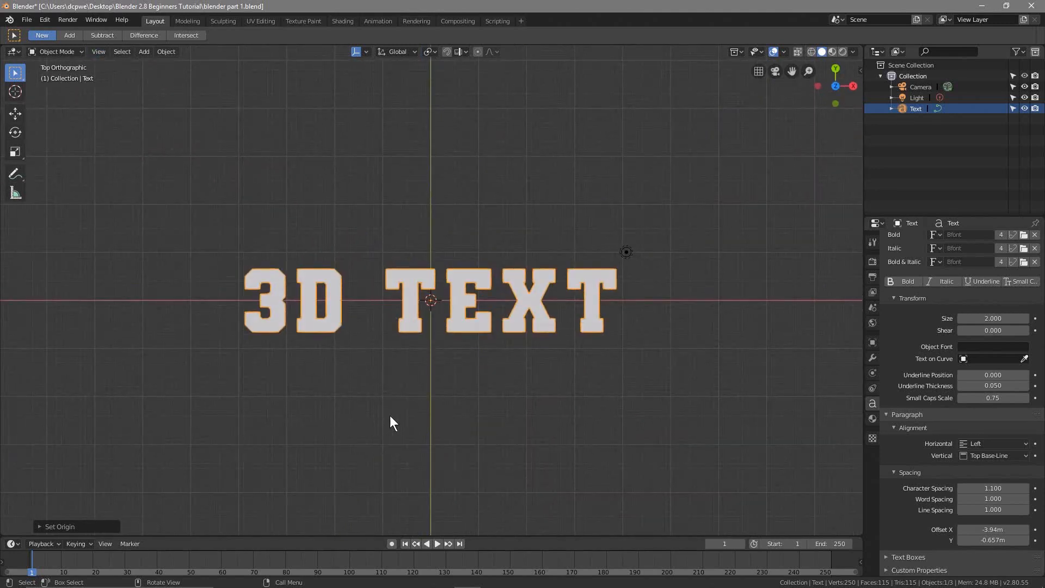
pyautogui.moveTo(408, 397); pyautogui.dragTo(410, 303, button='middle')
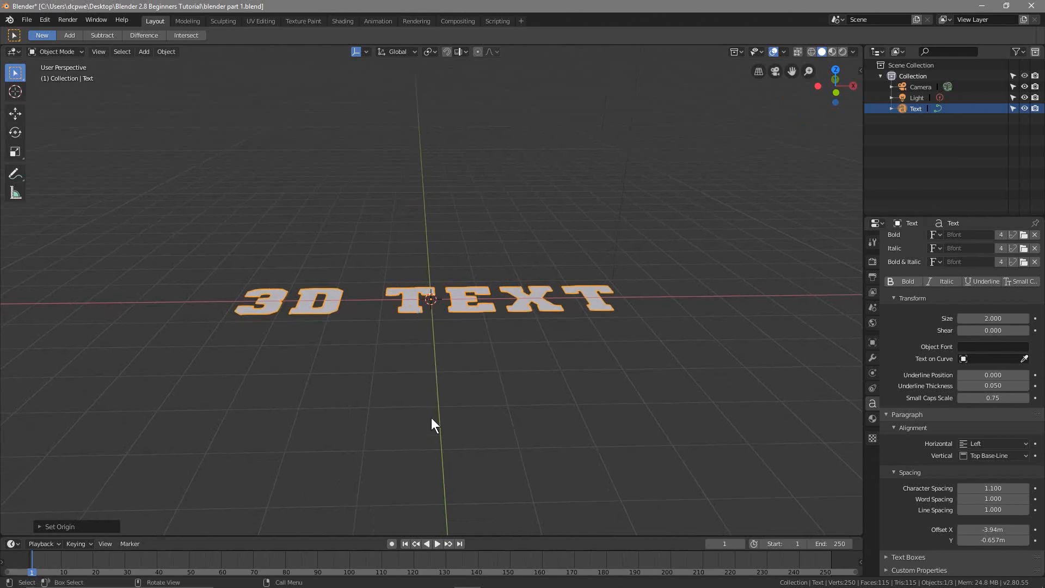
# Save the project file and consult the keyboard image in Photos
pyautogui.click(27, 19)
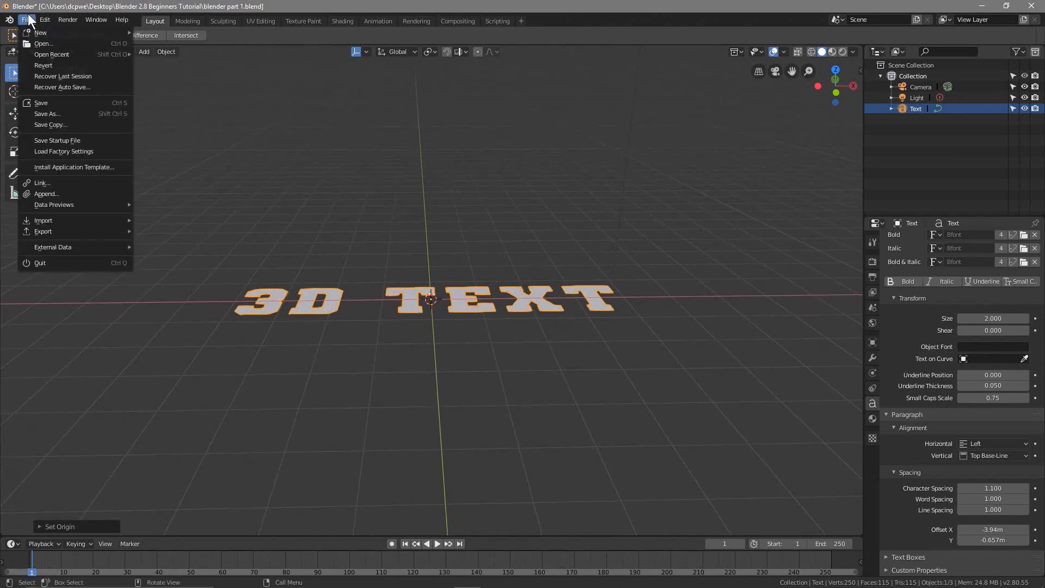
pyautogui.click(47, 106)
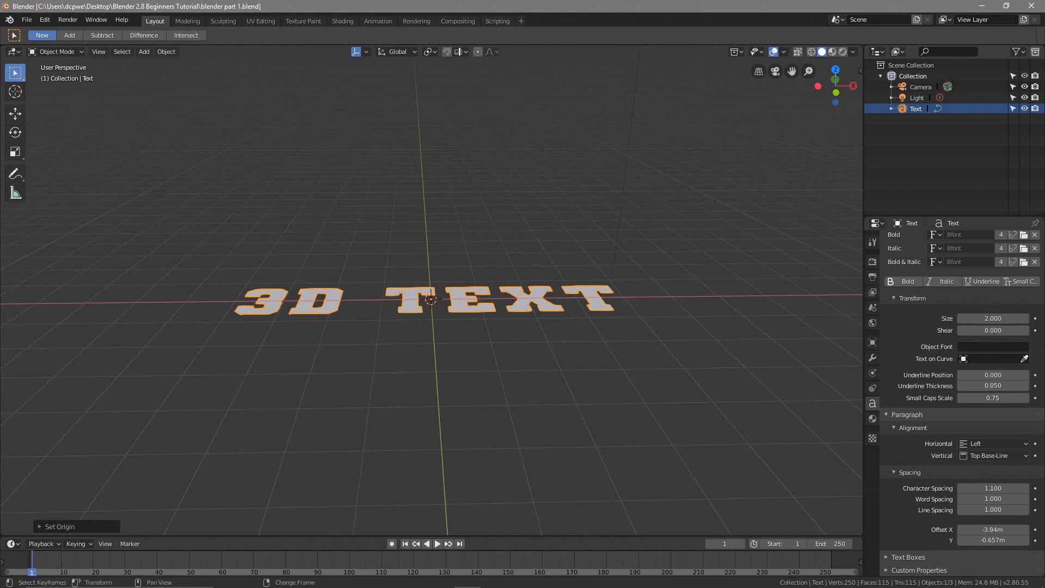
pyautogui.click(813, 577)
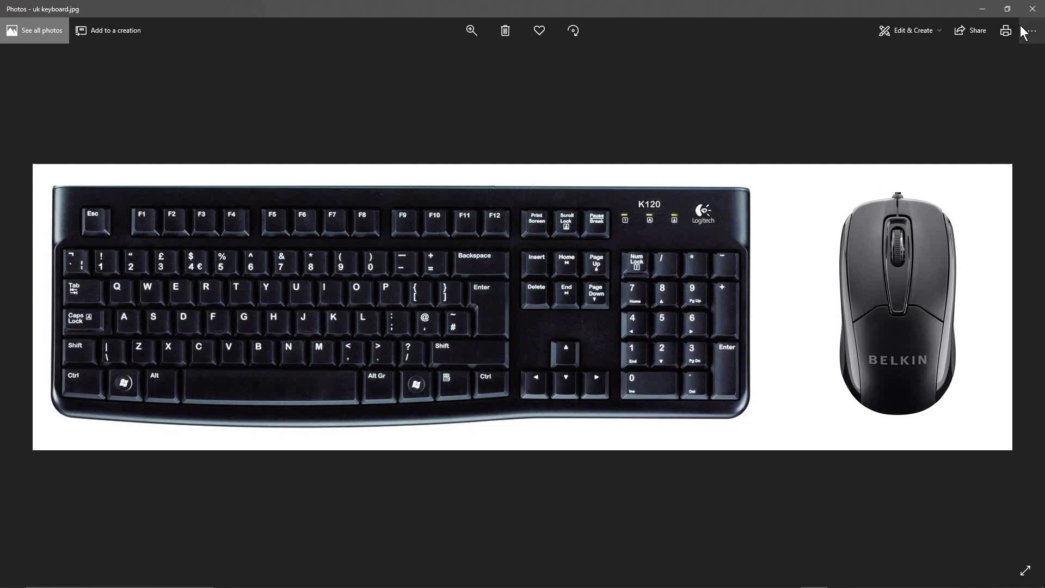
pyautogui.click(983, 9)
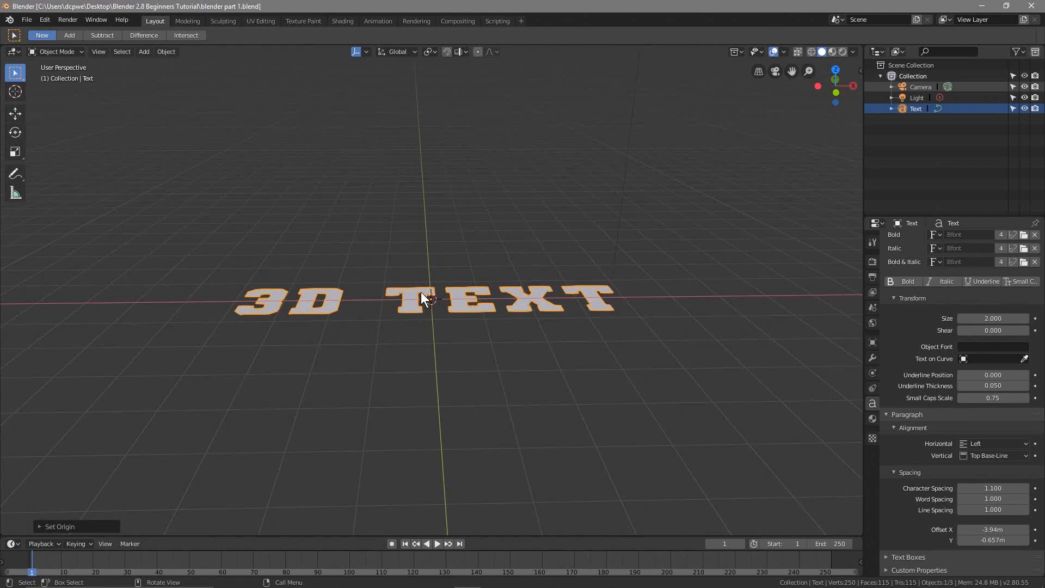
# Rotate the text object 90° about the global X axis so that it stands upright
pyautogui.click(909, 110)
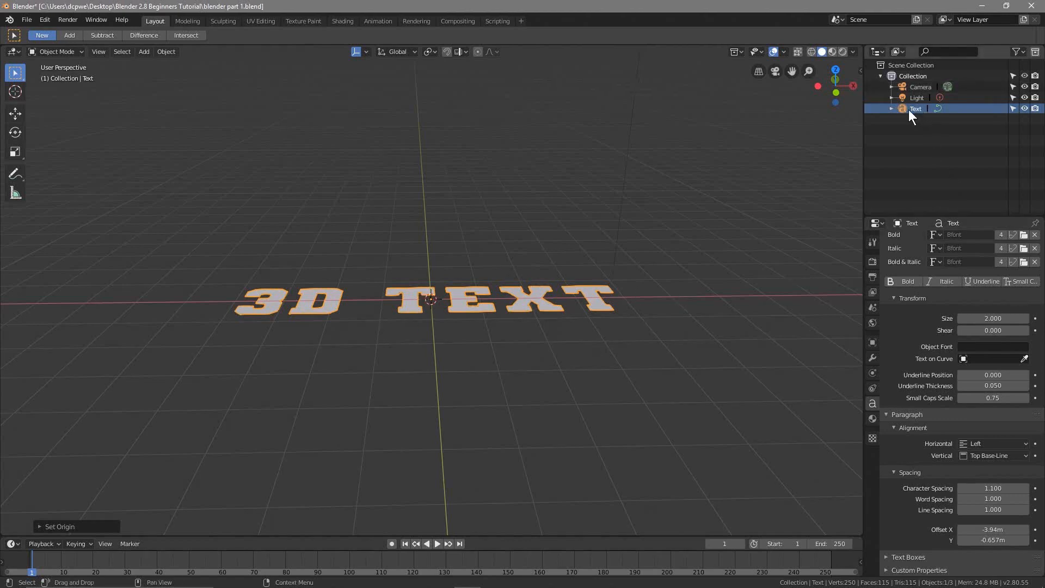
pyautogui.press('r')
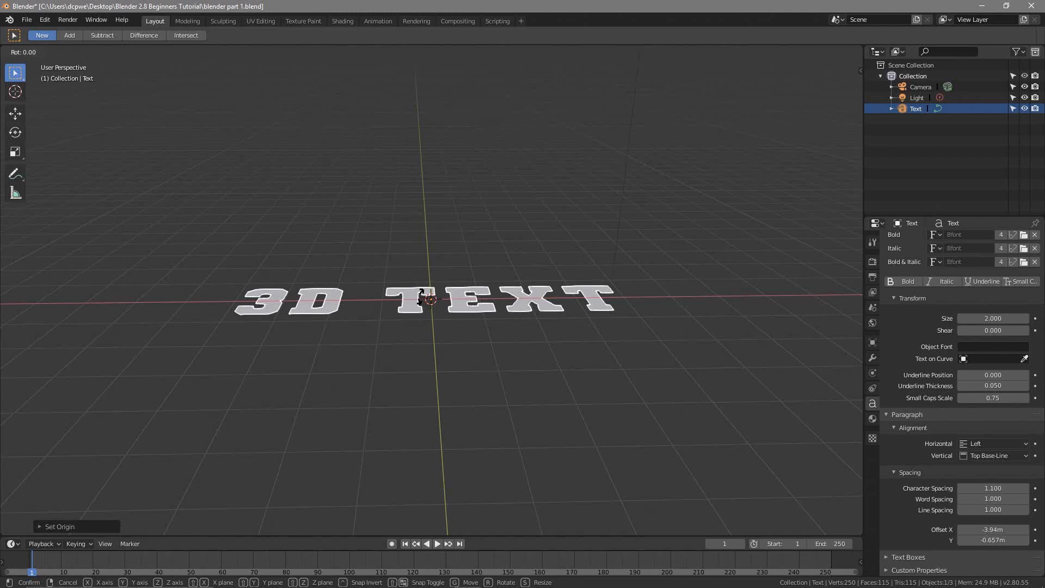
pyautogui.press('x')
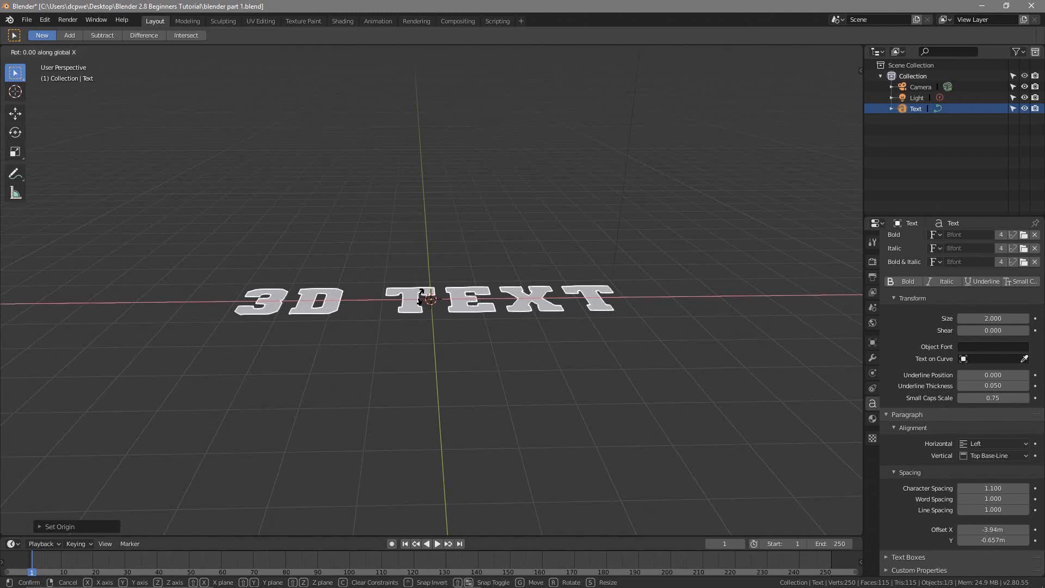
pyautogui.write('90')
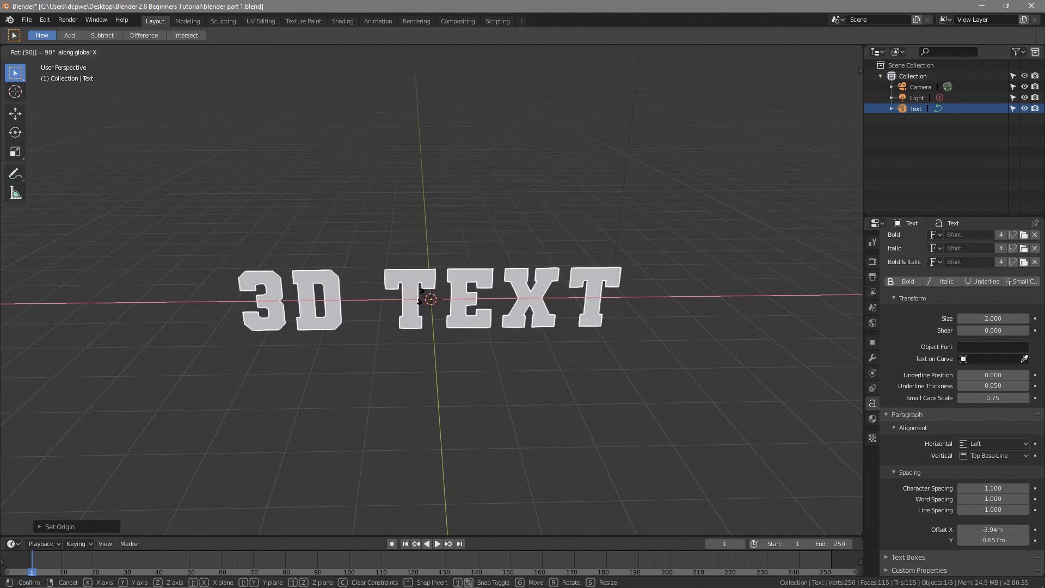
pyautogui.press('Return')
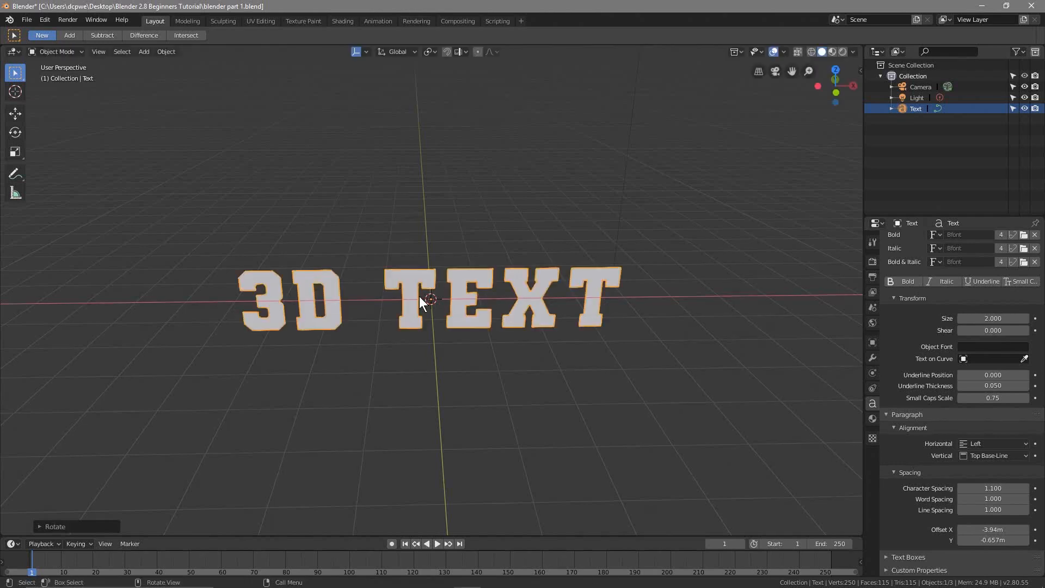
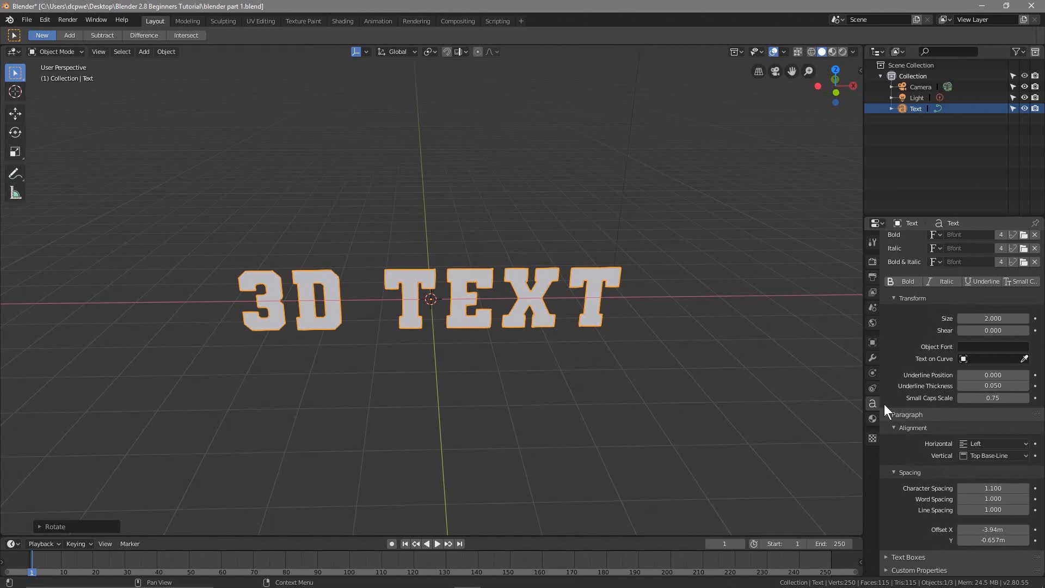
# Lay the text flat by setting its X rotation to 0° in the object transform properties
pyautogui.click(872, 342)
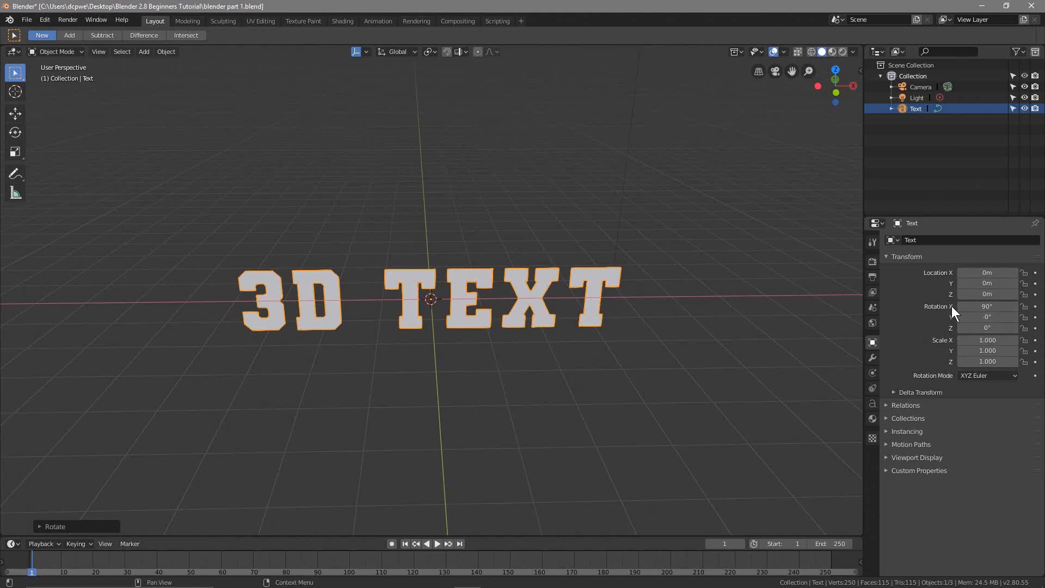
pyautogui.click(982, 306)
pyautogui.write('90d')
pyautogui.press('BackSpace')
pyautogui.press('BackSpace')
pyautogui.press('BackSpace')
pyautogui.write('0')
pyautogui.press('Return')
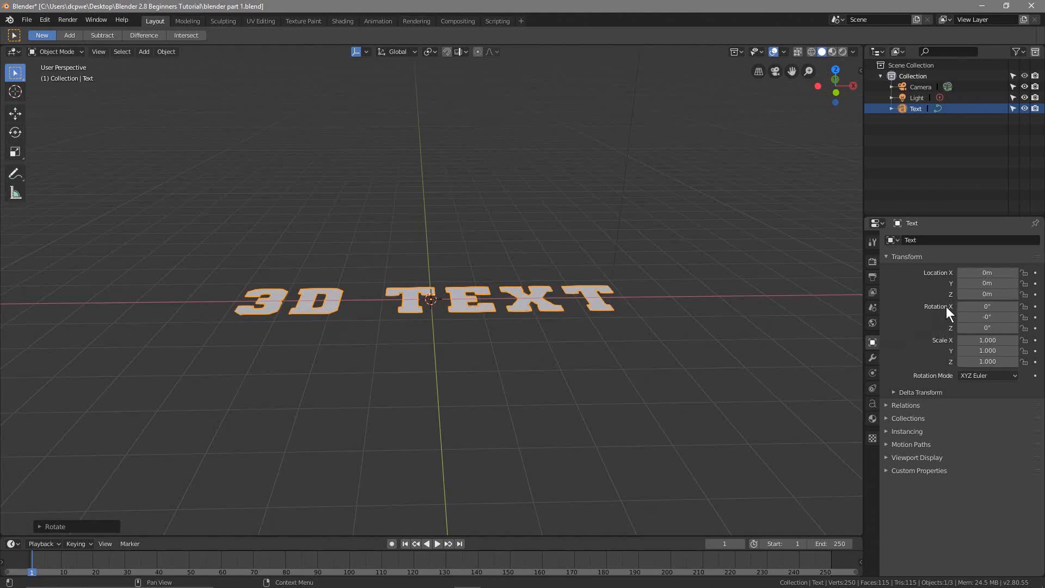
# Stand the text upright by setting its X rotation value to 90°
pyautogui.click(985, 306)
pyautogui.write('9')
pyautogui.press('Return')
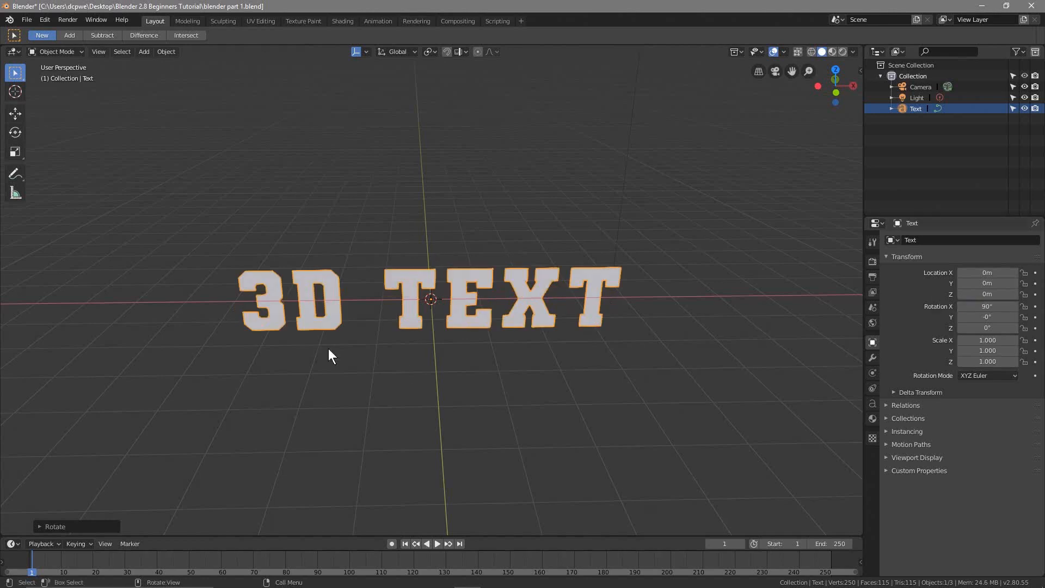
# Set the text's X rotation to 0°, then stand it upright by rotating it 90° about the global X axis
pyautogui.click(983, 306)
pyautogui.write('0')
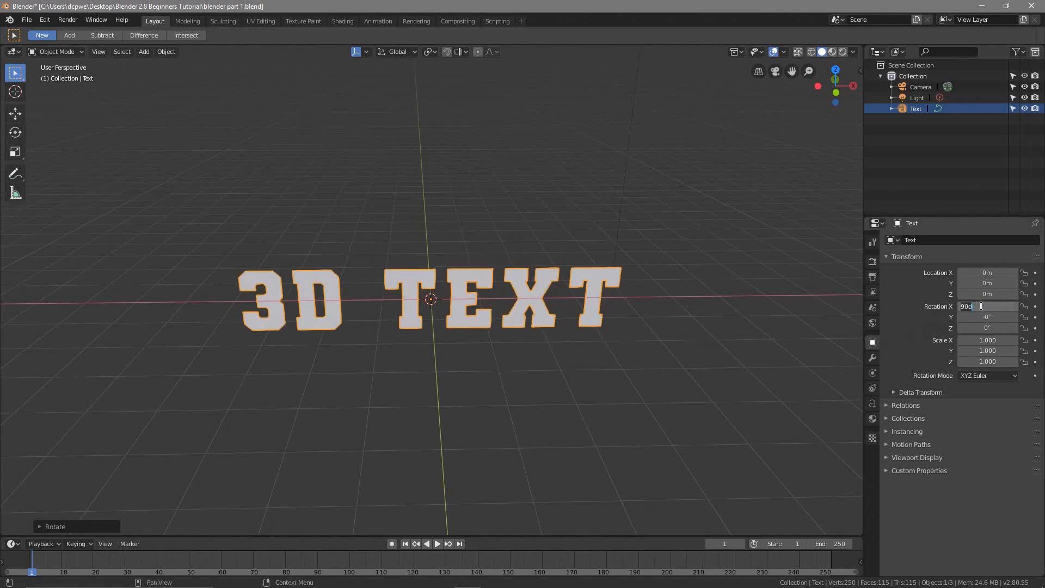
pyautogui.press('Return')
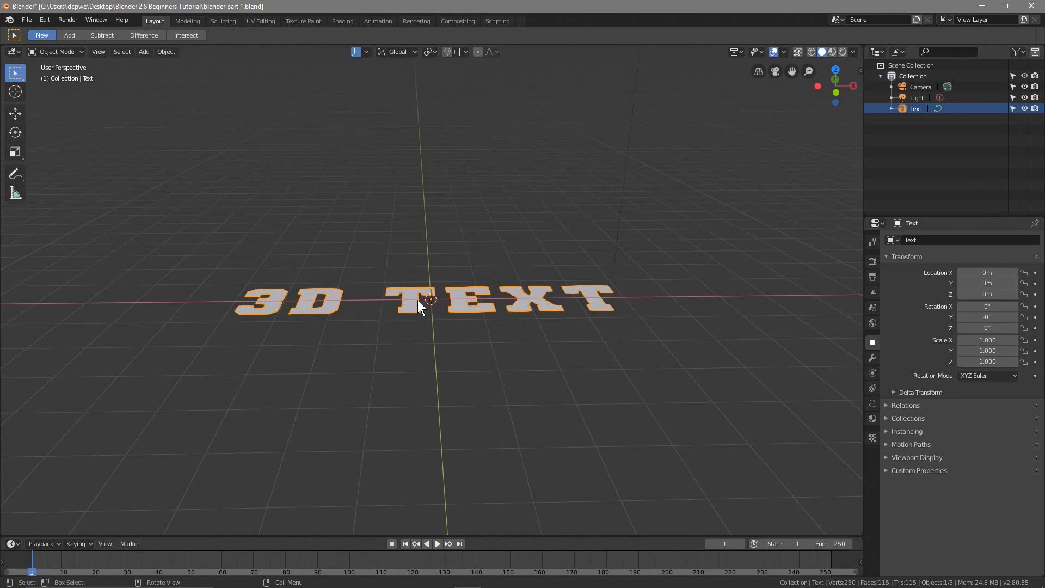
pyautogui.press('r')
pyautogui.press('x')
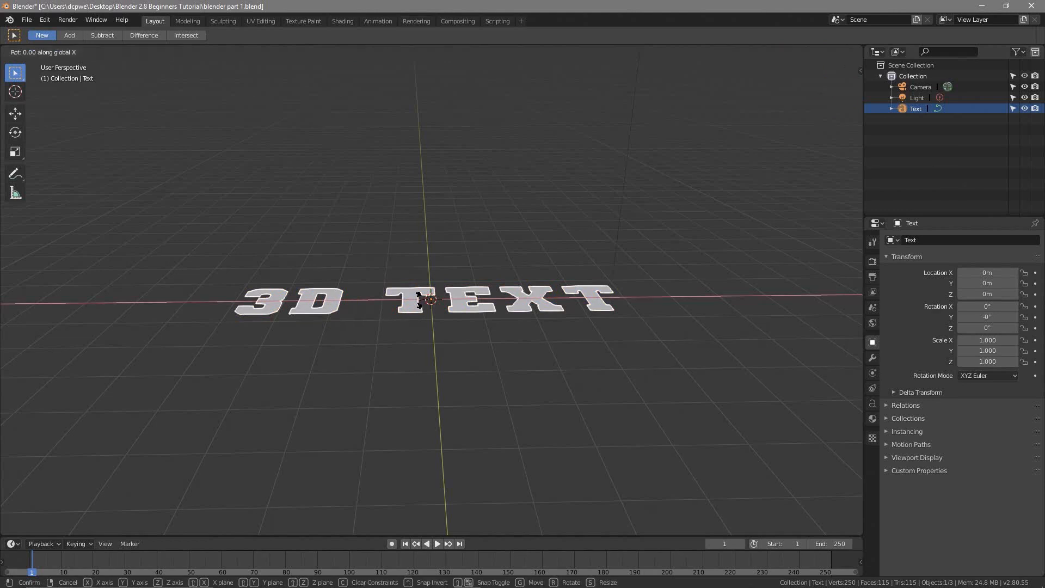
pyautogui.write('90')
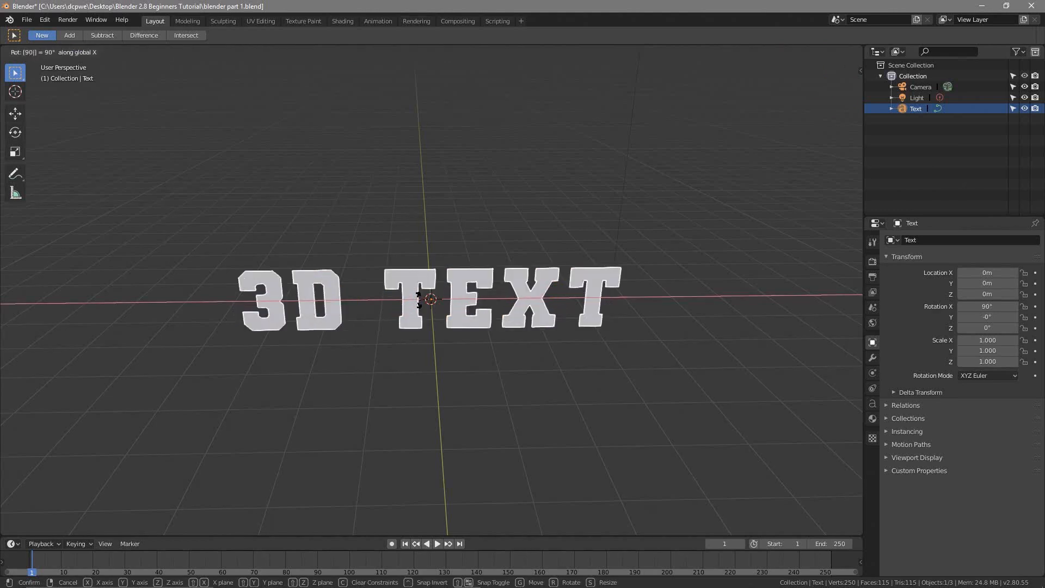
pyautogui.press('Return')
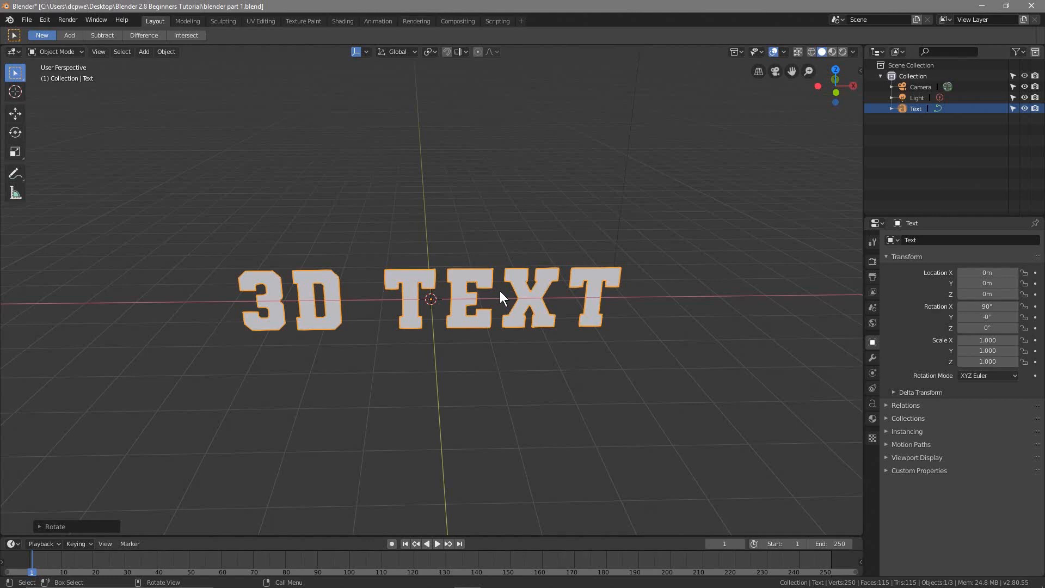
# Expand the Geometry settings in the text object's data properties
pyautogui.scroll(-3, 339, 226)
pyautogui.scroll(4, 443, 371)
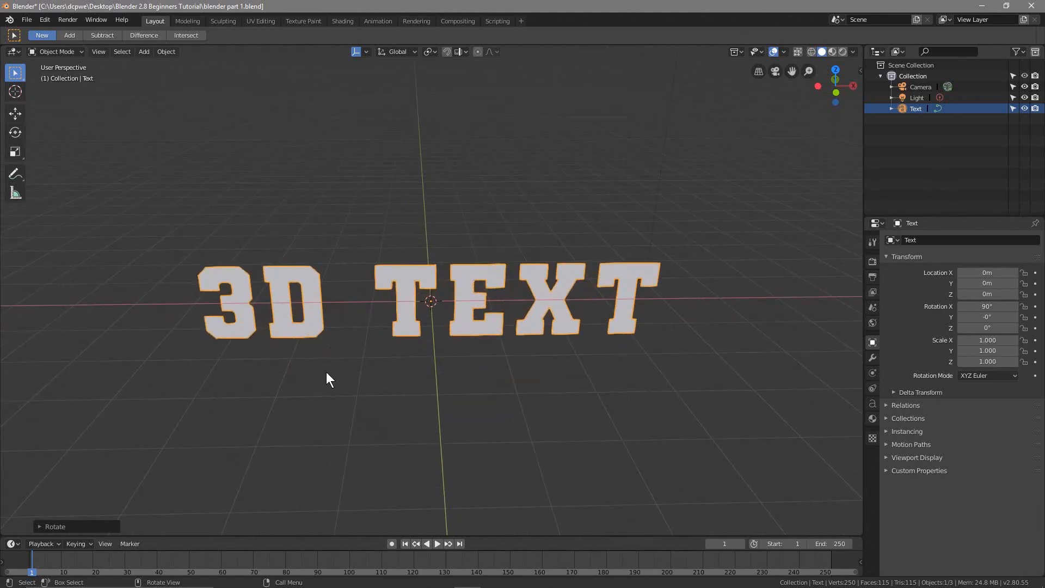
pyautogui.moveTo(410, 398); pyautogui.dragTo(478, 384, button='middle')
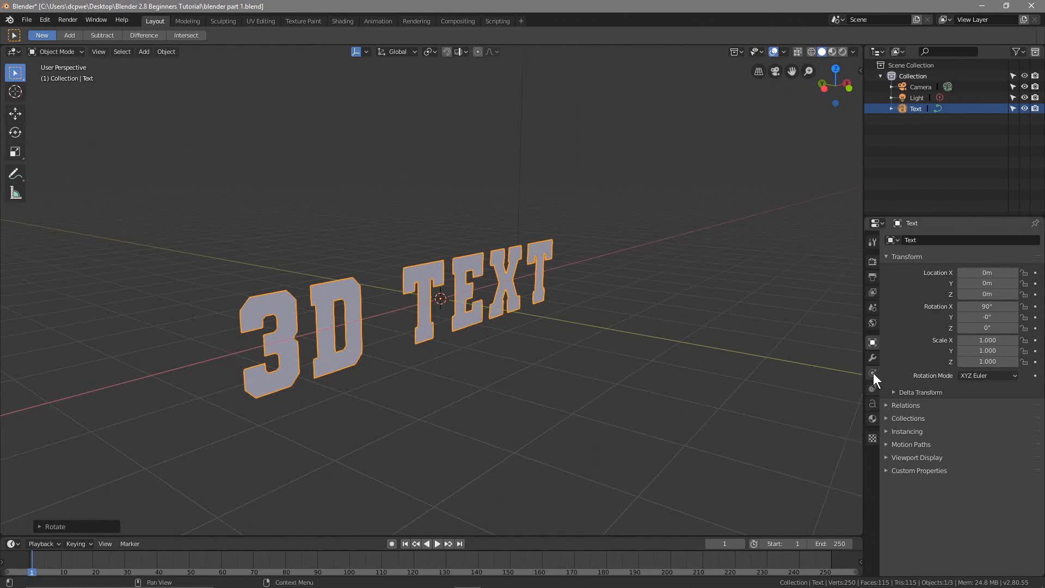
pyautogui.click(872, 402)
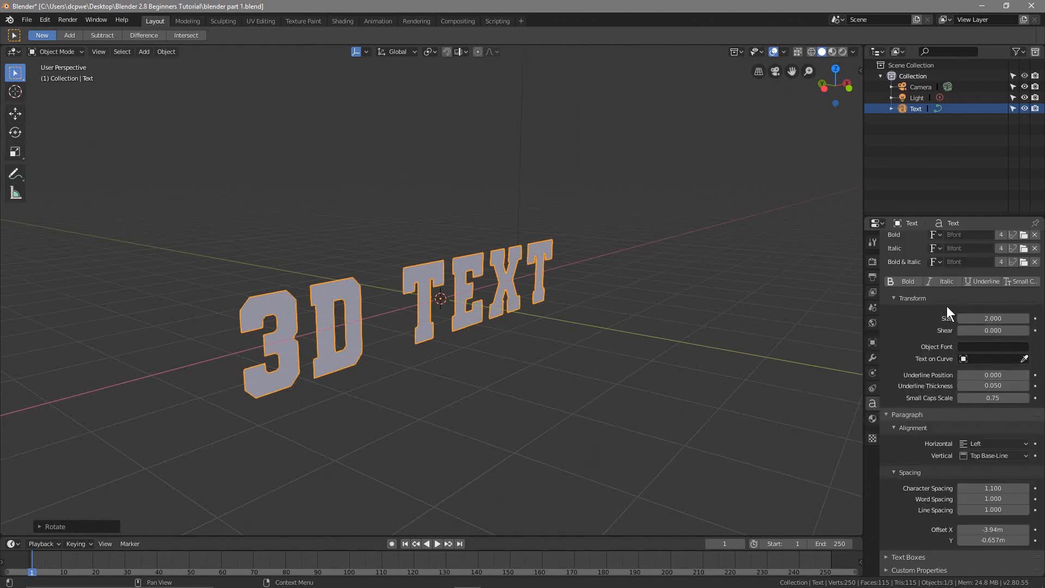
pyautogui.scroll(5, 923, 326)
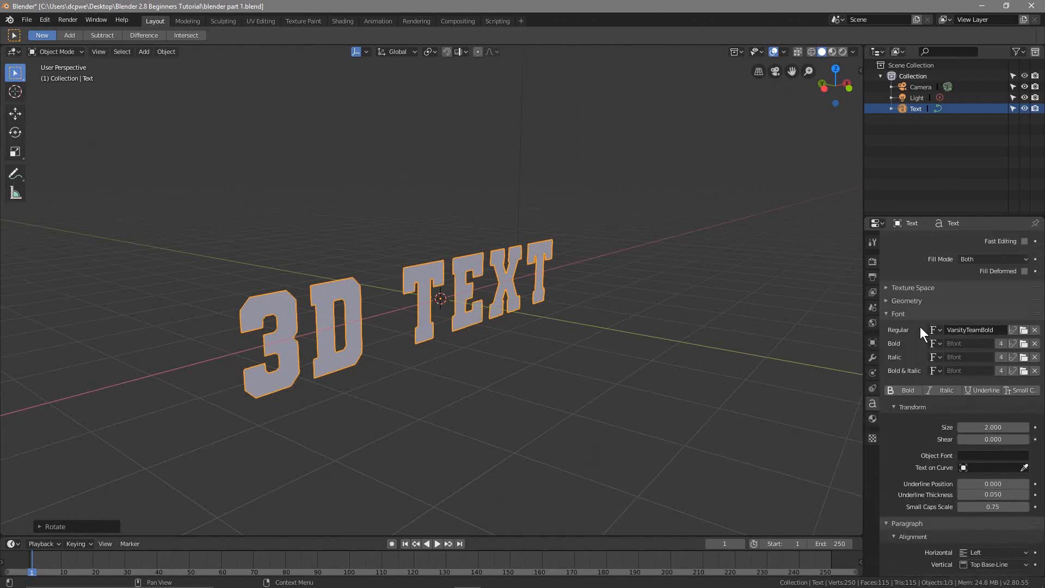
pyautogui.scroll(1, 920, 326)
pyautogui.click(906, 322)
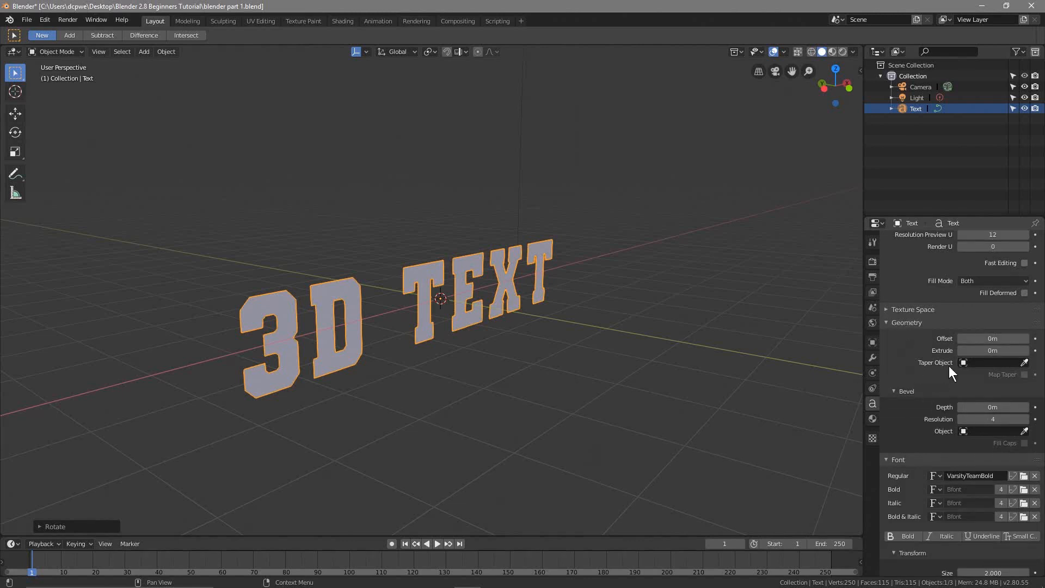
# Give the text thickness by setting its Extrude value to 0.3 m
pyautogui.moveTo(511, 390); pyautogui.dragTo(557, 381, button='middle')
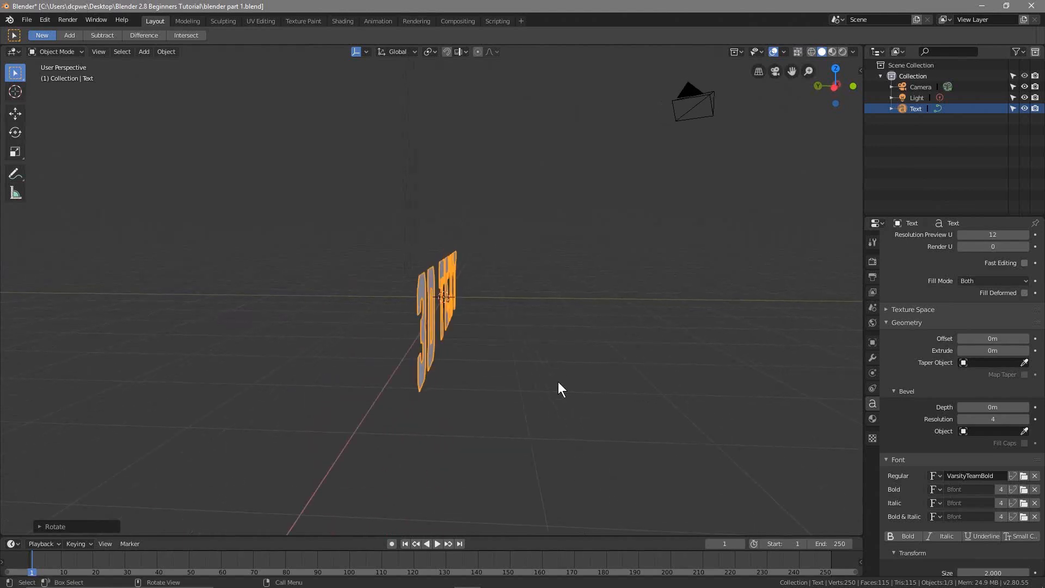
pyautogui.moveTo(993, 351); pyautogui.dragTo(1001, 351)
pyautogui.moveTo(453, 329); pyautogui.dragTo(296, 364, button='middle')
pyautogui.moveTo(333, 375); pyautogui.dragTo(404, 377, button='middle')
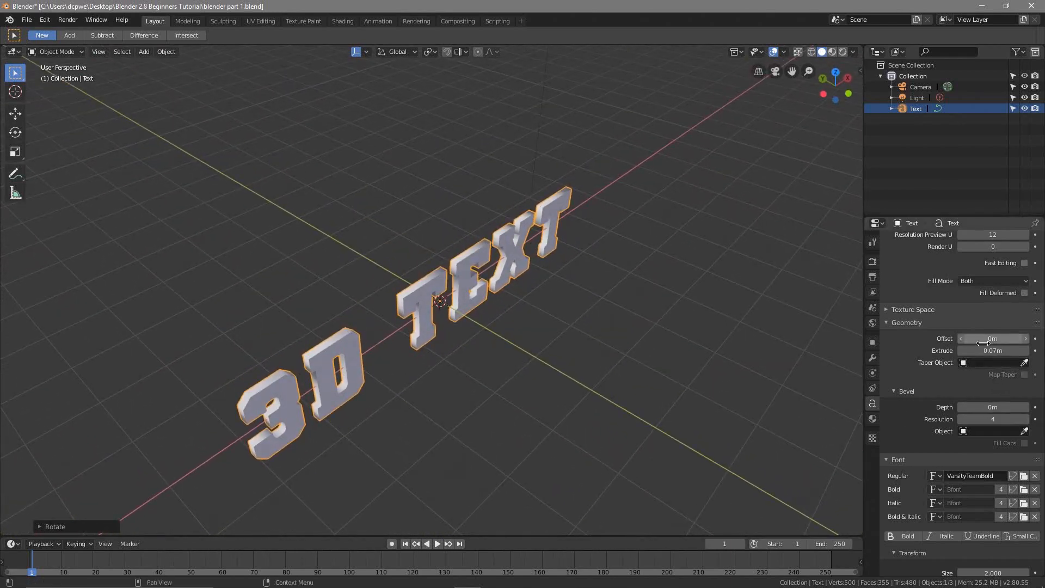
pyautogui.moveTo(985, 350)
pyautogui.mouseDown()
pyautogui.moveTo(1041, 351)
pyautogui.moveTo(974, 351)
pyautogui.moveTo(1036, 350)
pyautogui.moveTo(980, 350)
pyautogui.moveTo(1003, 350)
pyautogui.mouseUp()
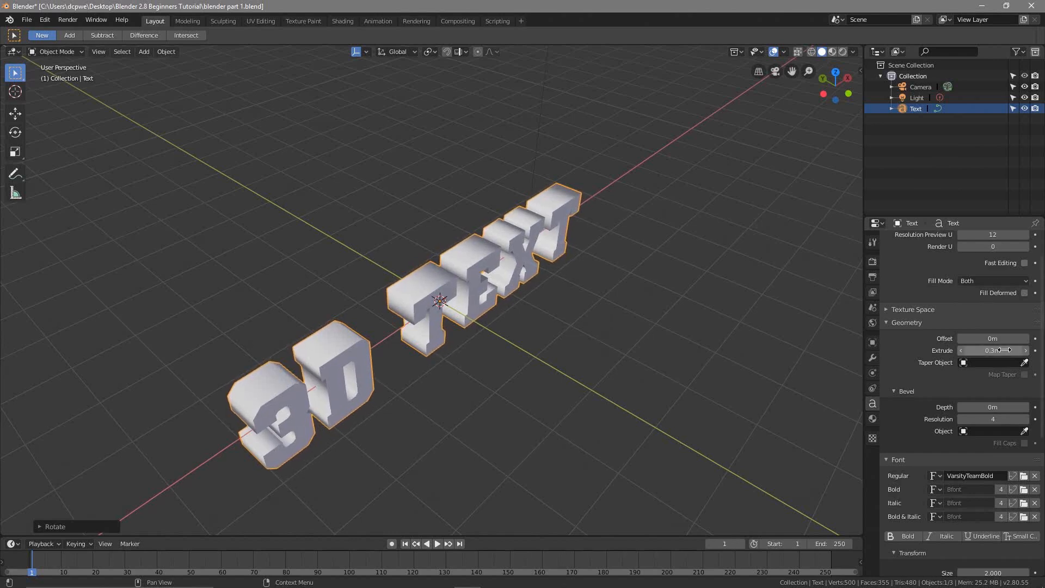
pyautogui.moveTo(403, 423); pyautogui.dragTo(351, 365, button='middle')
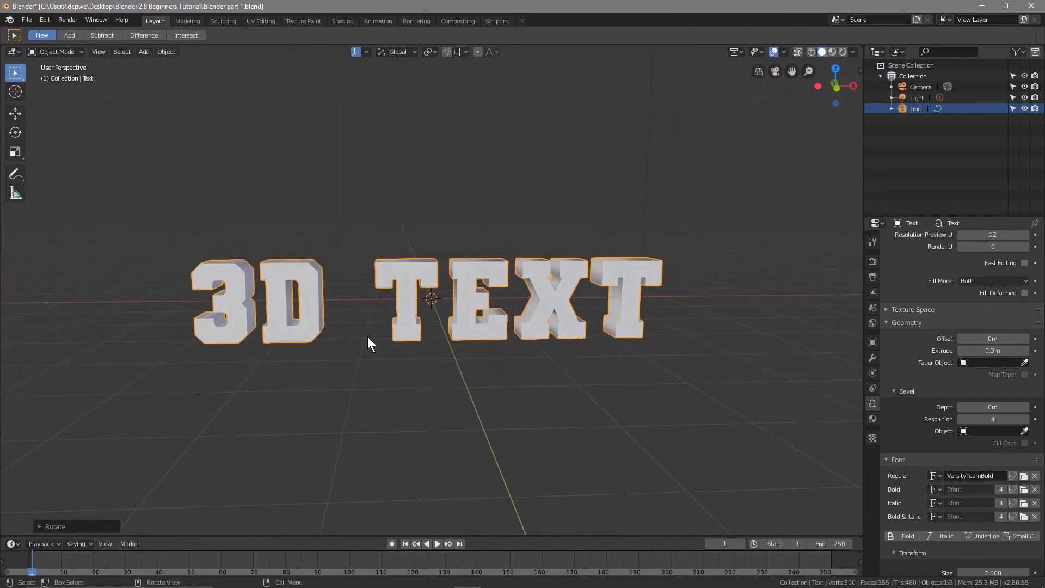
# In the right orthographic view, move the text up along the Z axis until its base sits just above the grid floor
pyautogui.press('KP_3')
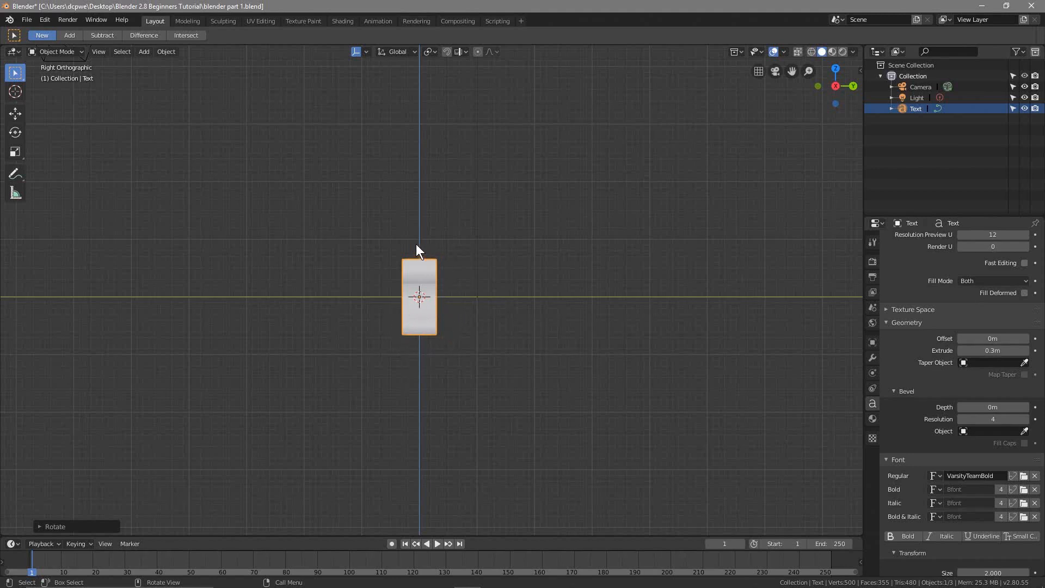
pyautogui.scroll(5, 387, 295)
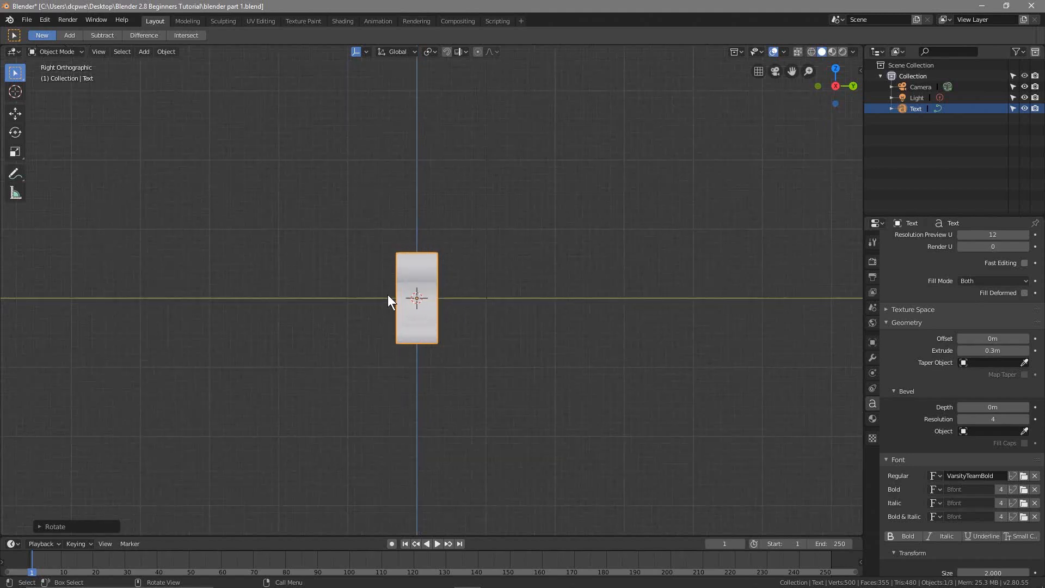
pyautogui.scroll(2, 383, 294)
pyautogui.scroll(-1, 383, 293)
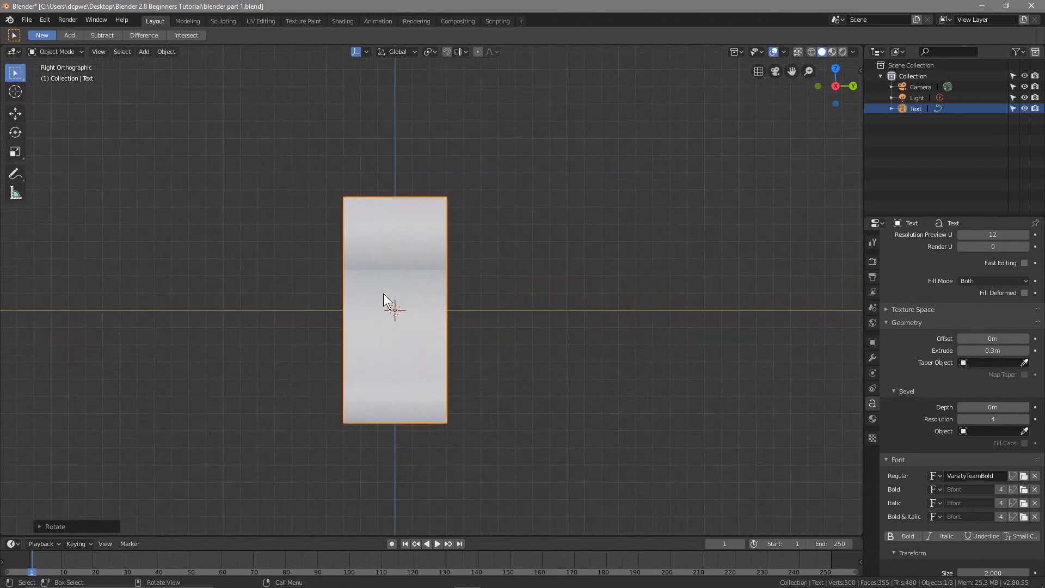
pyautogui.click(17, 114)
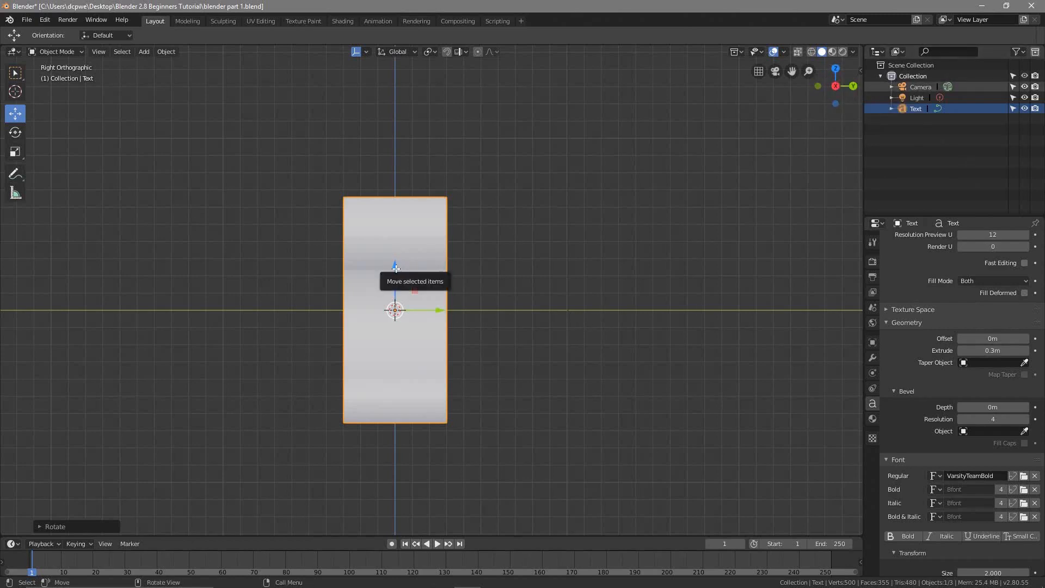
pyautogui.moveTo(395, 268); pyautogui.dragTo(375, 138)
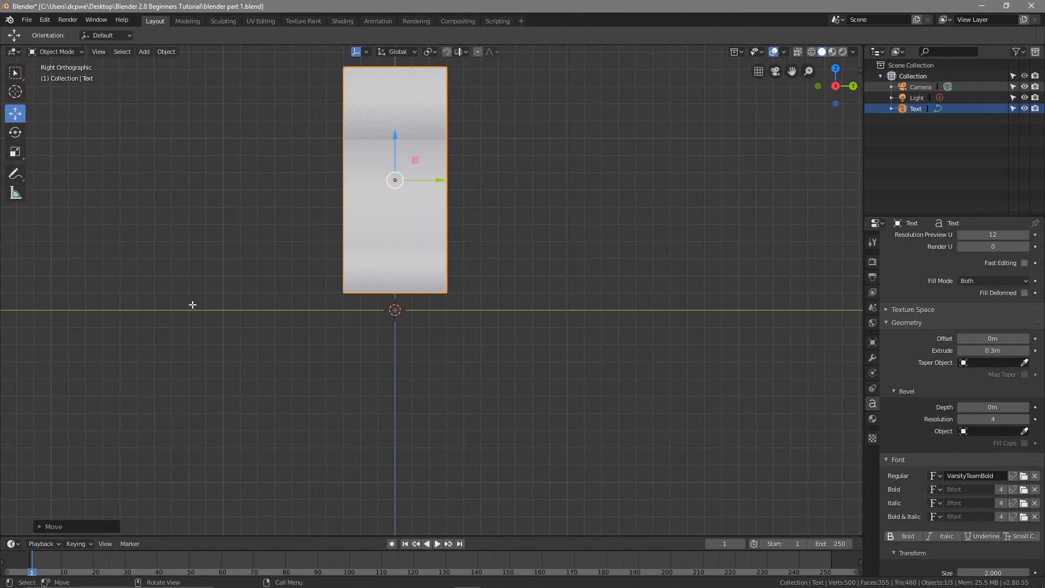
pyautogui.moveTo(192, 304); pyautogui.dragTo(162, 339, button='middle')
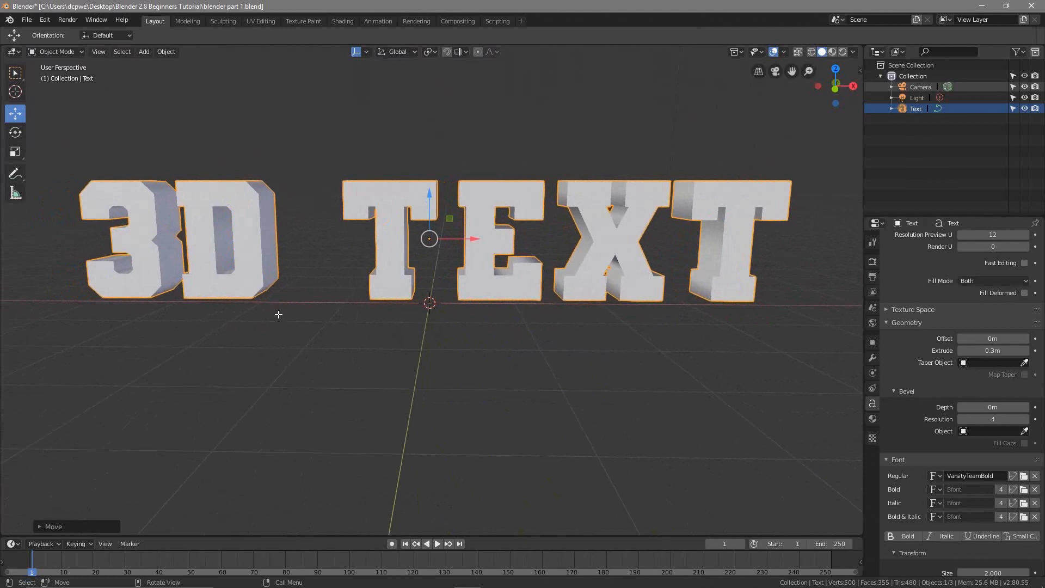
# Save the project file blender part 1.blend
pyautogui.click(24, 12)
pyautogui.click(52, 88)
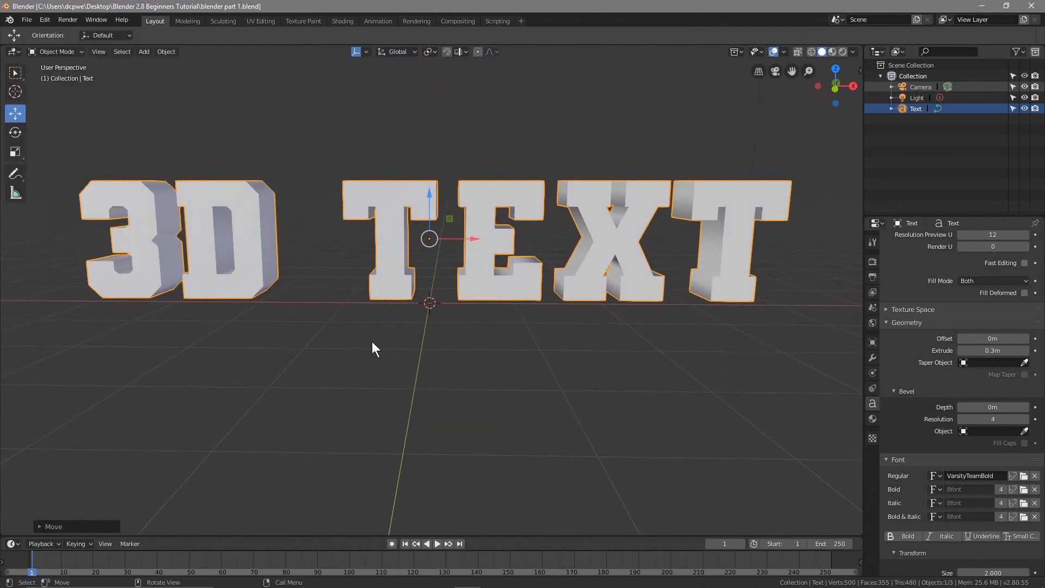
pyautogui.scroll(-3, 372, 344)
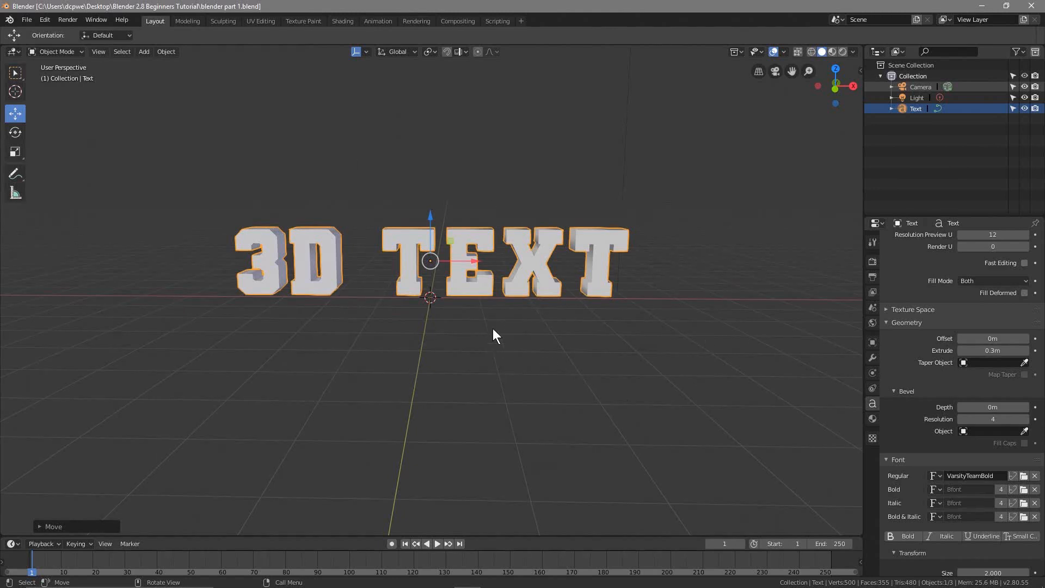
pyautogui.moveTo(538, 354)
pyautogui.mouseDown(button='middle')
pyautogui.moveTo(621, 355)
pyautogui.moveTo(464, 360)
pyautogui.moveTo(538, 361)
pyautogui.mouseUp(button='middle')
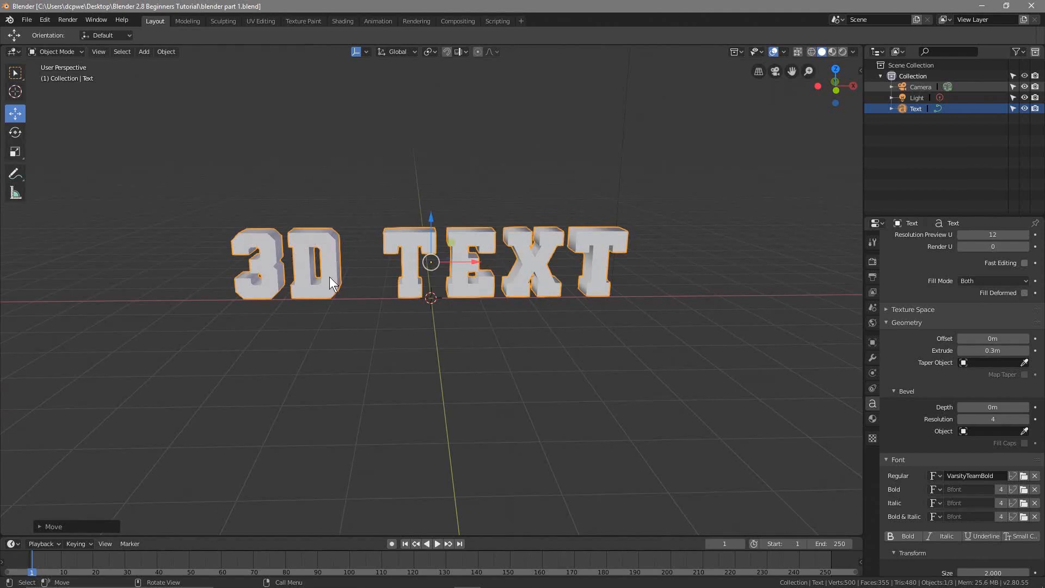
pyautogui.scroll(-4, 489, 449)
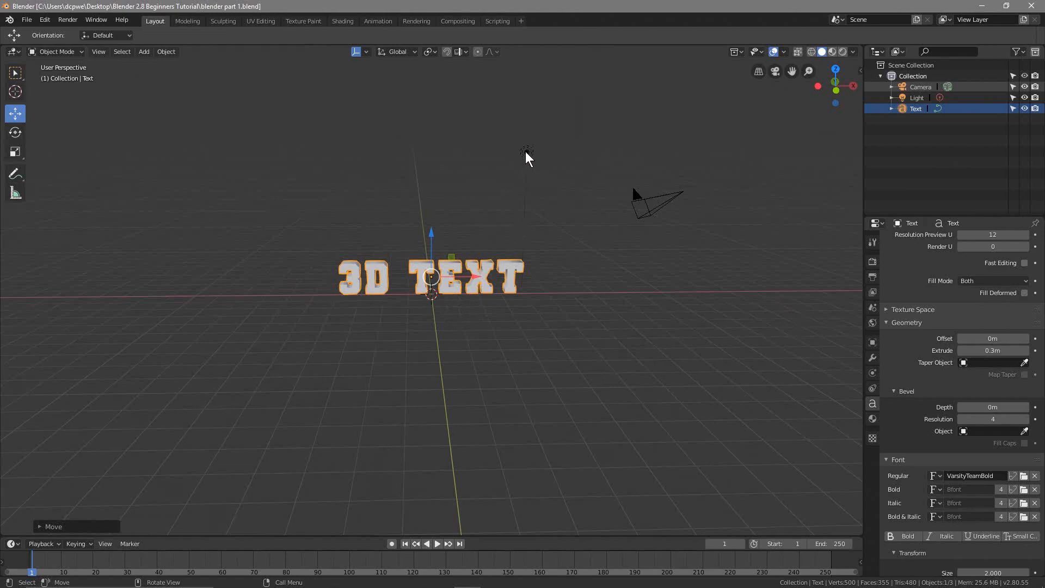
pyautogui.scroll(2, 390, 405)
pyautogui.scroll(1, 395, 400)
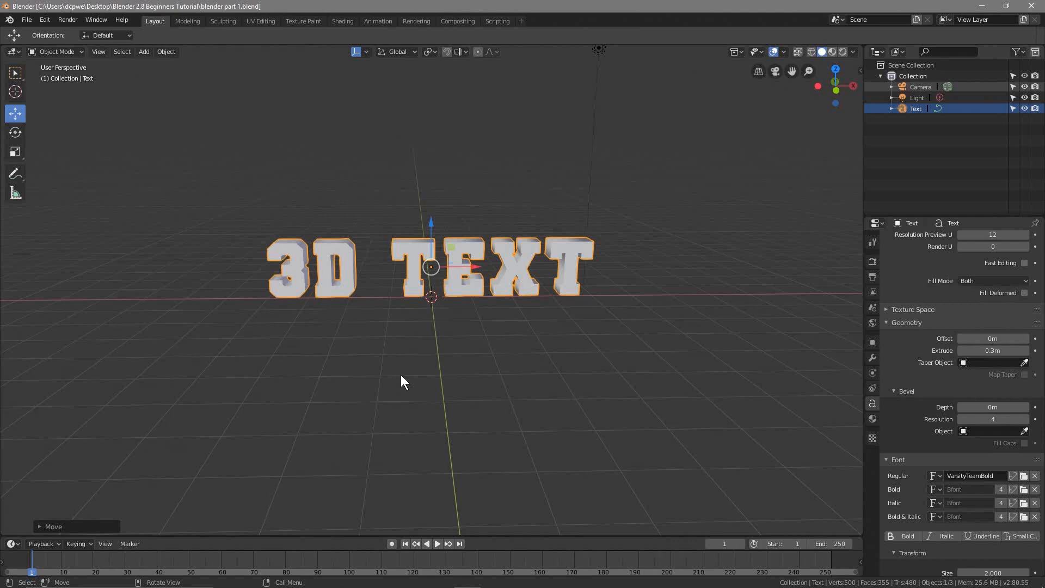
pyautogui.click(26, 19)
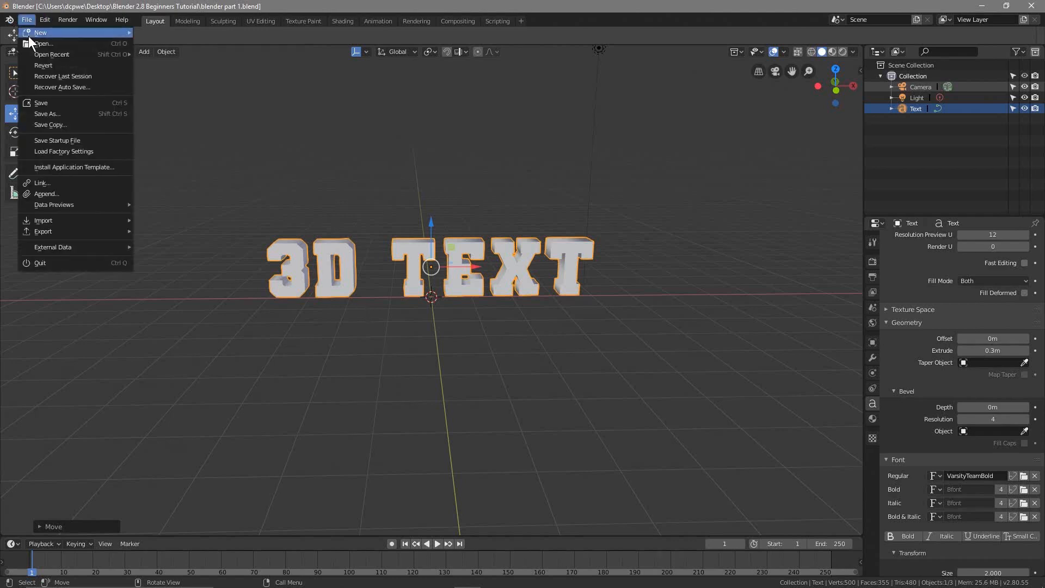
pyautogui.click(50, 103)
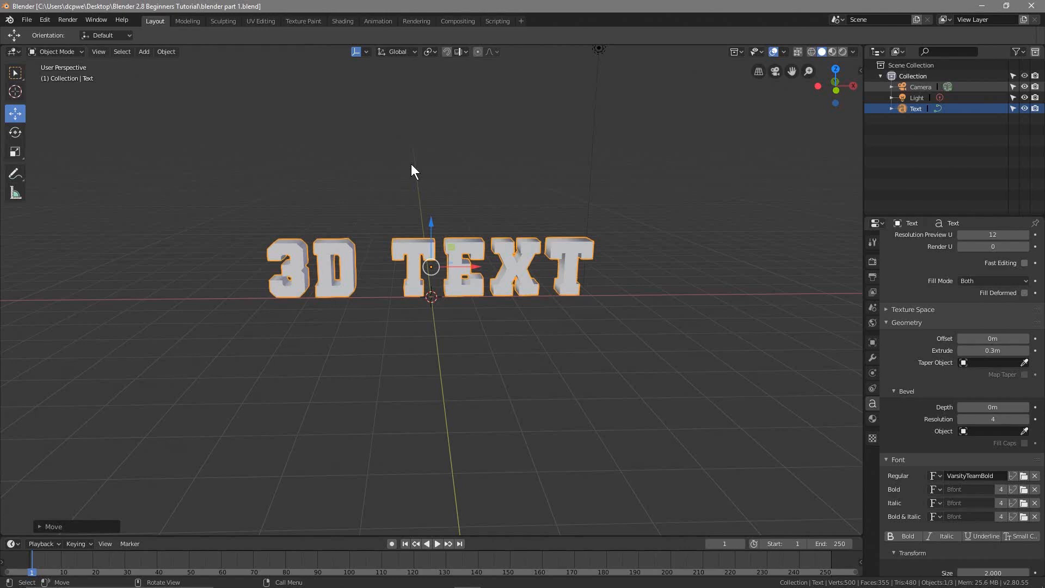
pyautogui.moveTo(443, 363)
pyautogui.mouseDown(button='middle')
pyautogui.moveTo(540, 370)
pyautogui.moveTo(598, 360)
pyautogui.moveTo(328, 352)
pyautogui.moveTo(494, 356)
pyautogui.moveTo(437, 353)
pyautogui.mouseUp(button='middle')
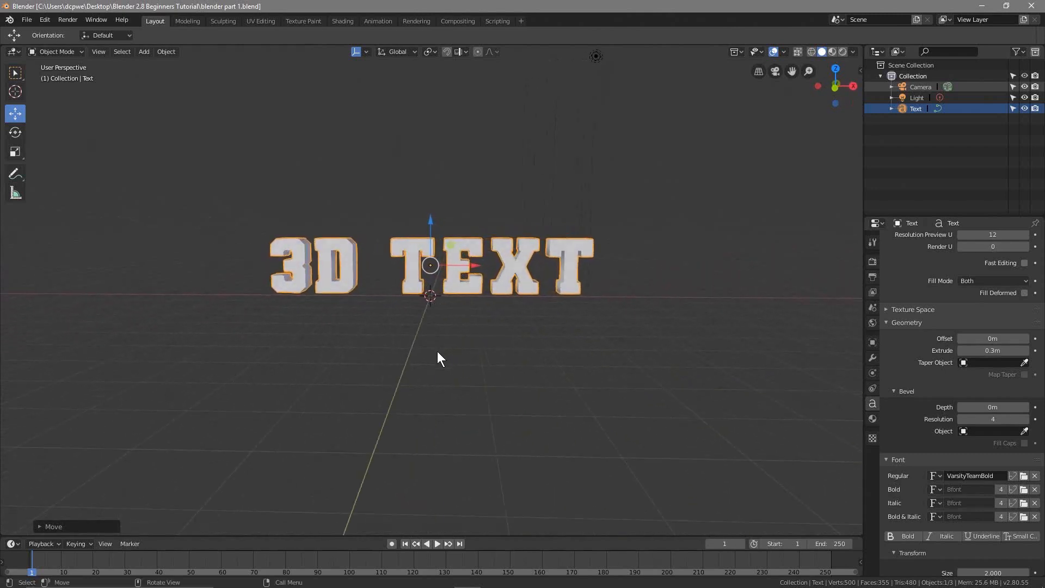
pyautogui.scroll(4, 437, 352)
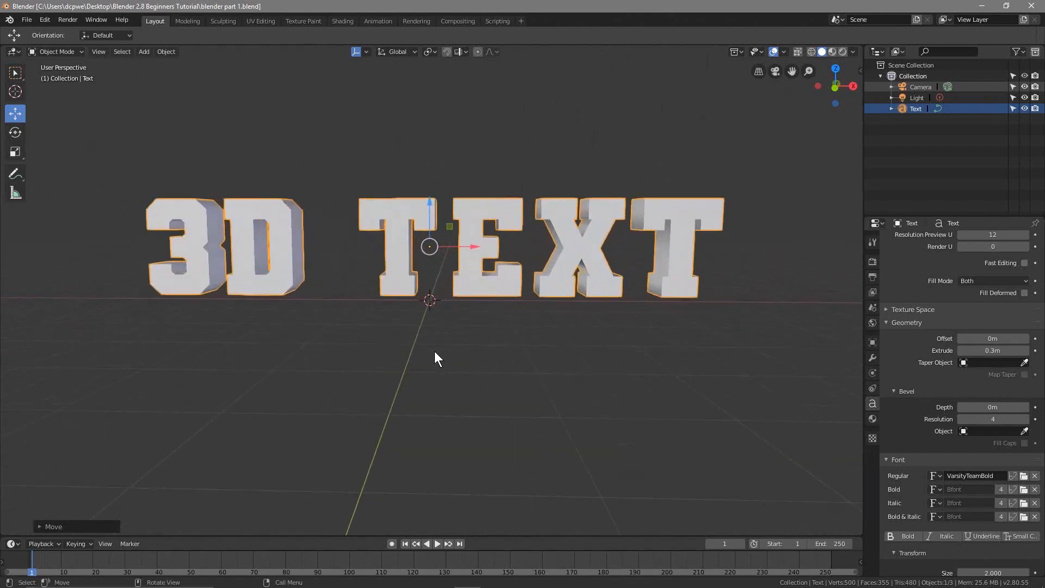
pyautogui.scroll(-4, 435, 352)
pyautogui.scroll(4, 434, 352)
pyautogui.scroll(-3, 433, 351)
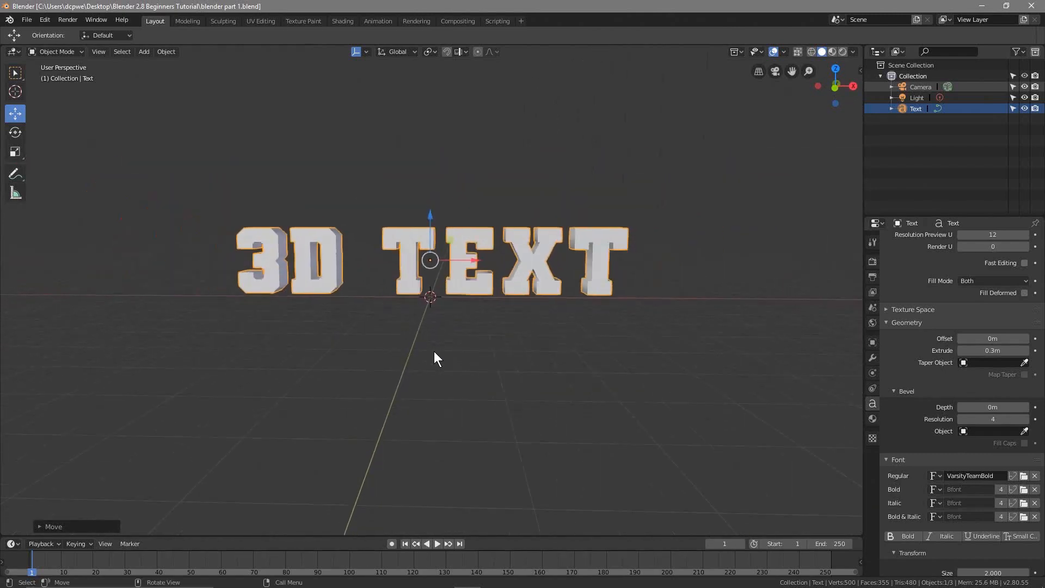
pyautogui.scroll(2, 434, 351)
pyautogui.scroll(-3, 433, 351)
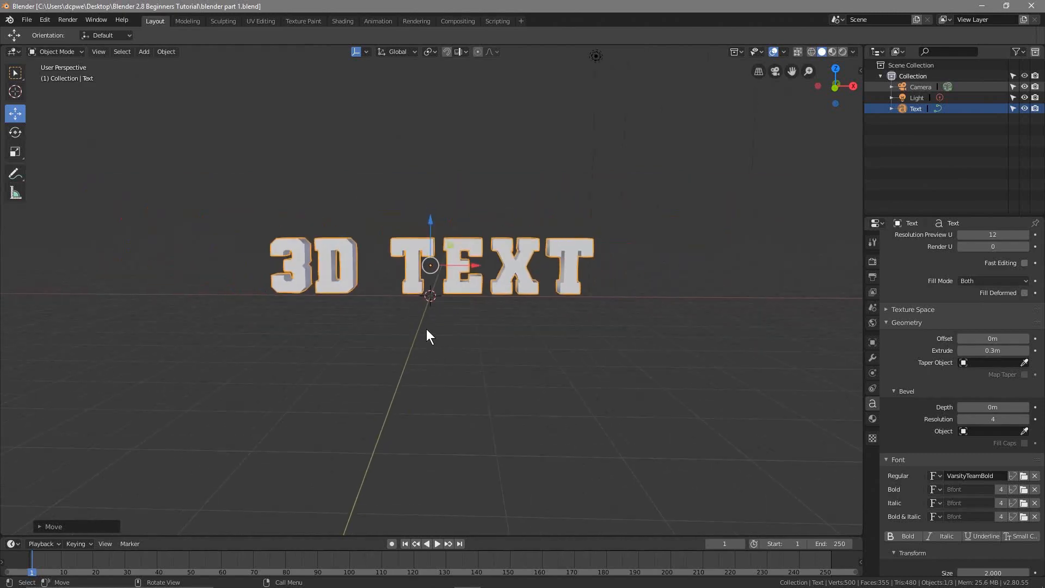
# Orbit around the extruded 3D TEXT object to examine it from the front, the side and above
pyautogui.moveTo(424, 334); pyautogui.dragTo(445, 369, button='middle')
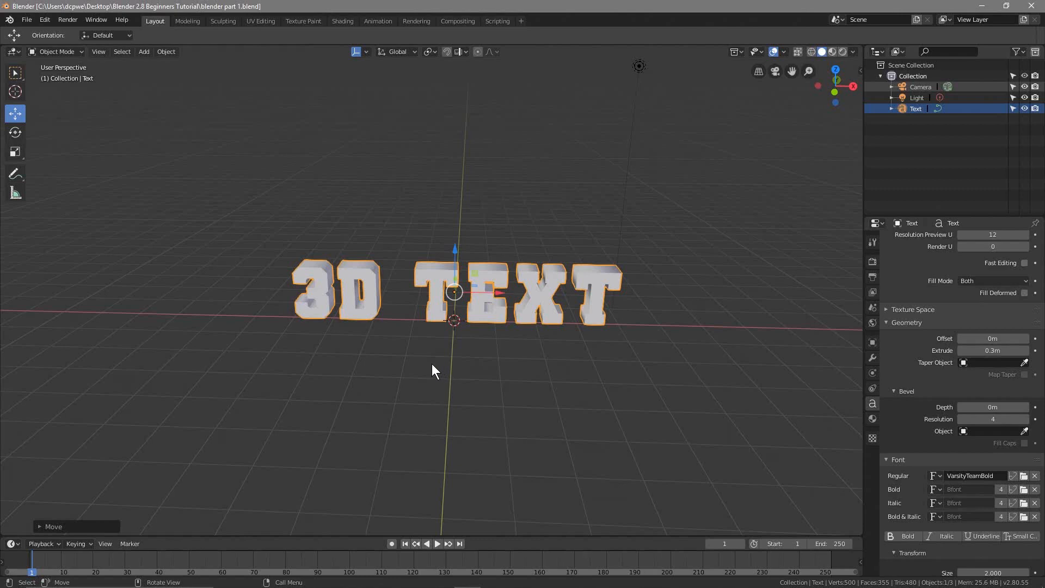
pyautogui.moveTo(420, 356); pyautogui.dragTo(491, 352, button='middle')
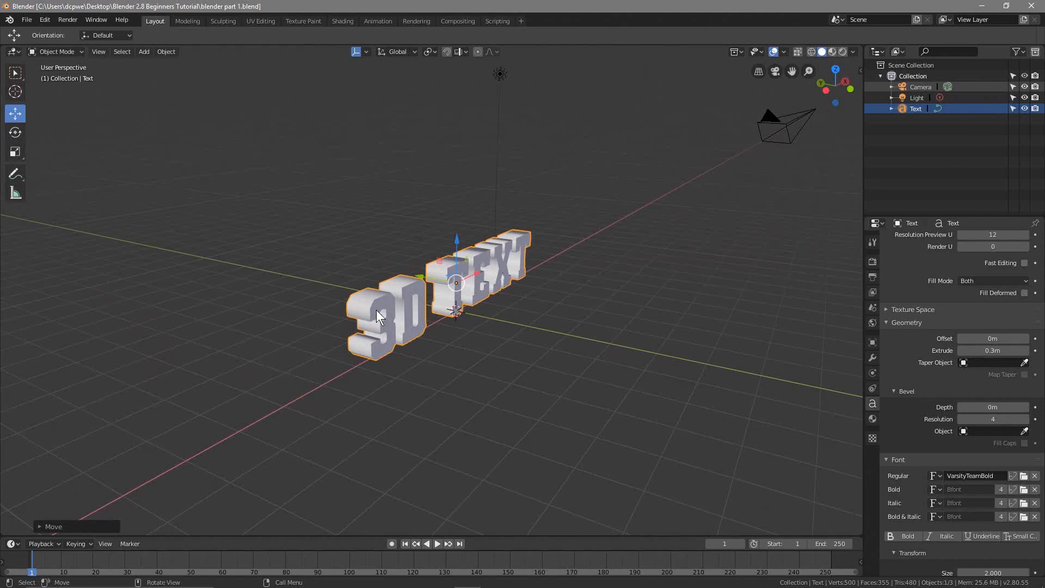
pyautogui.moveTo(376, 309); pyautogui.dragTo(296, 289, button='middle')
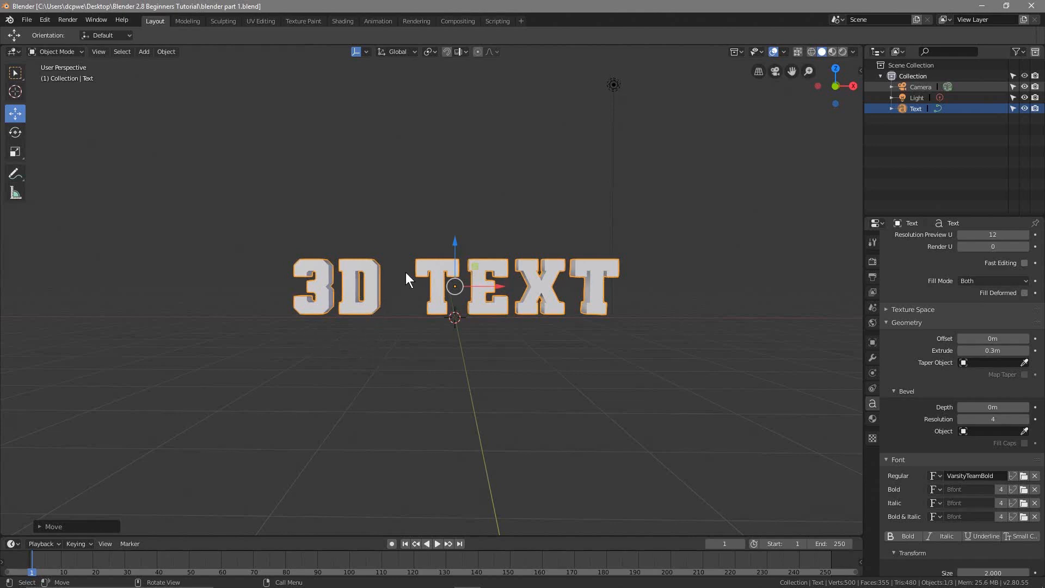
pyautogui.moveTo(371, 330); pyautogui.dragTo(370, 449, button='middle')
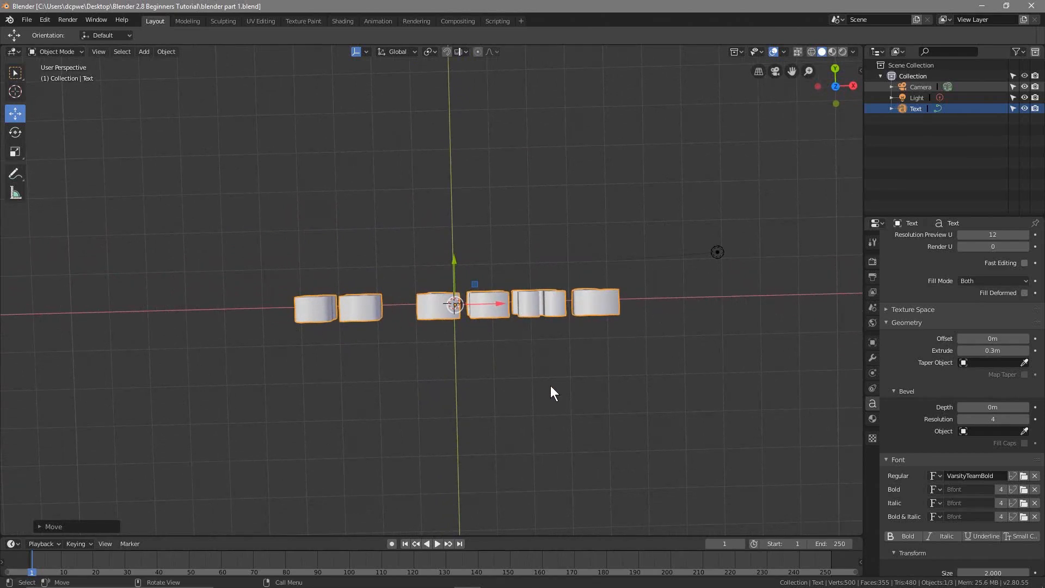
pyautogui.moveTo(443, 424); pyautogui.dragTo(538, 339, button='middle')
# Check the text in the front, top, bottom and right orthographic views, and return to a perspective view
pyautogui.press('KP_1')
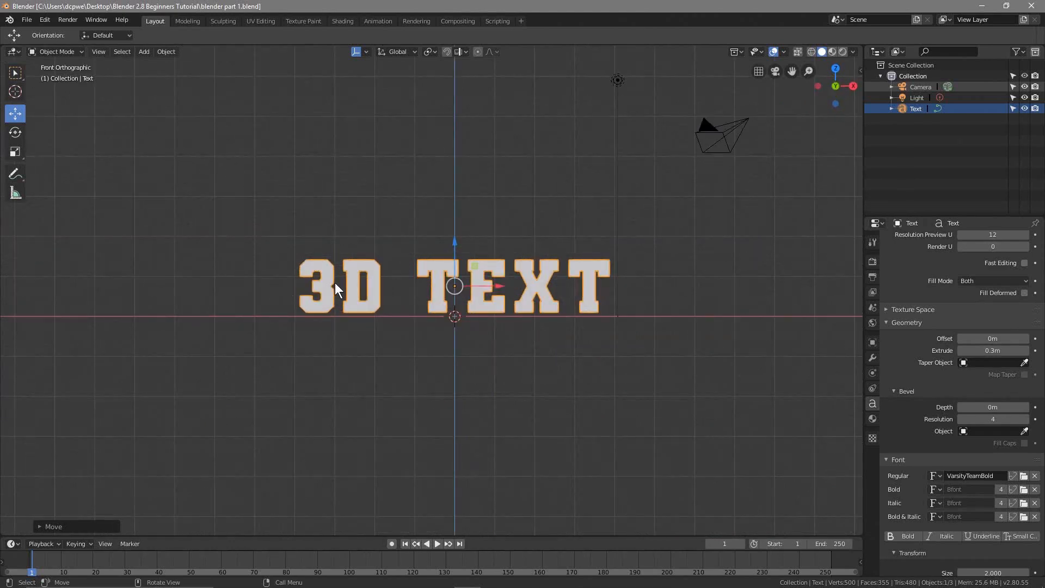
pyautogui.press('KP_7')
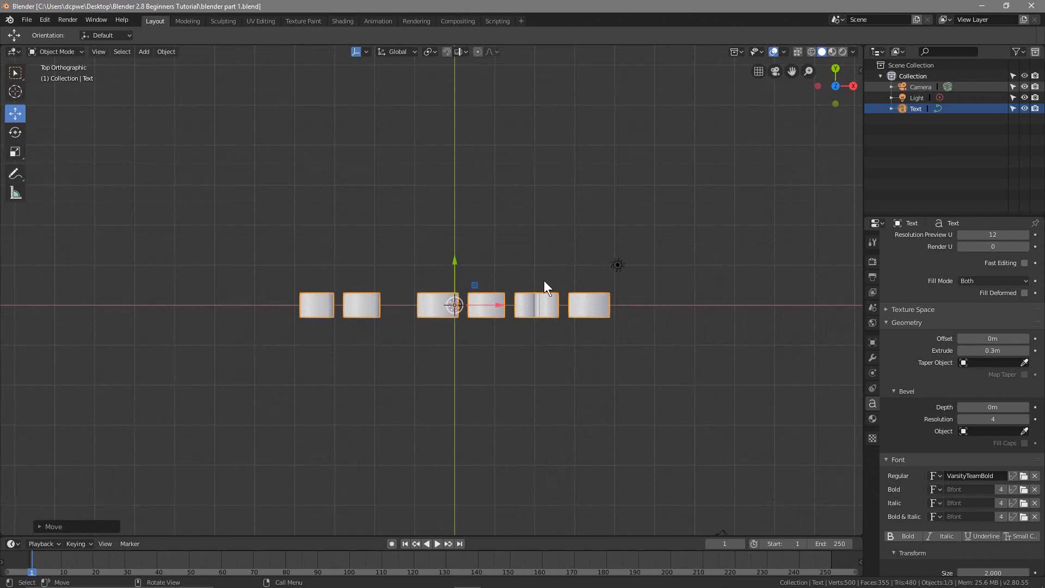
pyautogui.press('ctrl+KP_7')
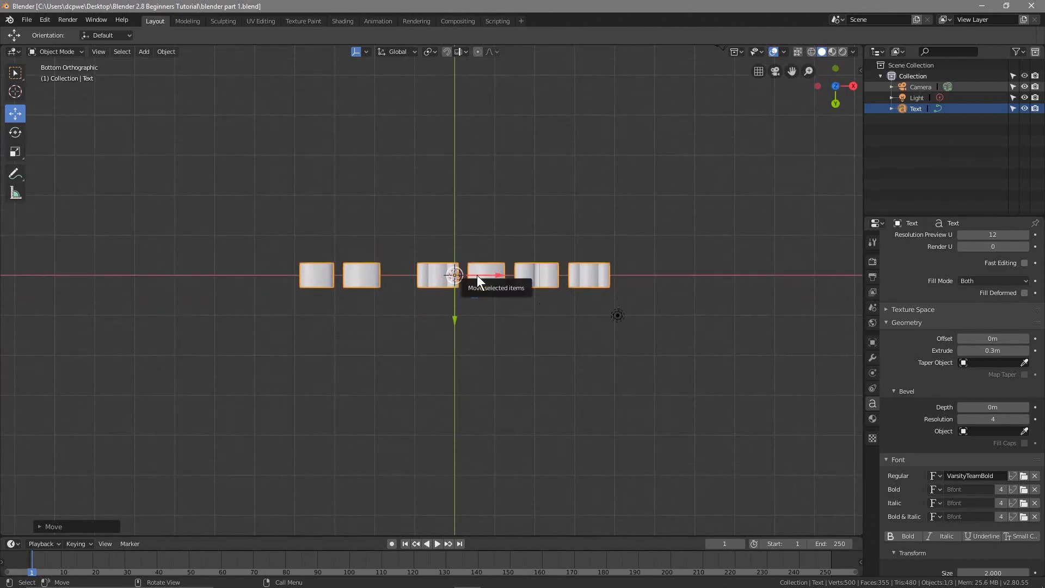
pyautogui.press('KP_3')
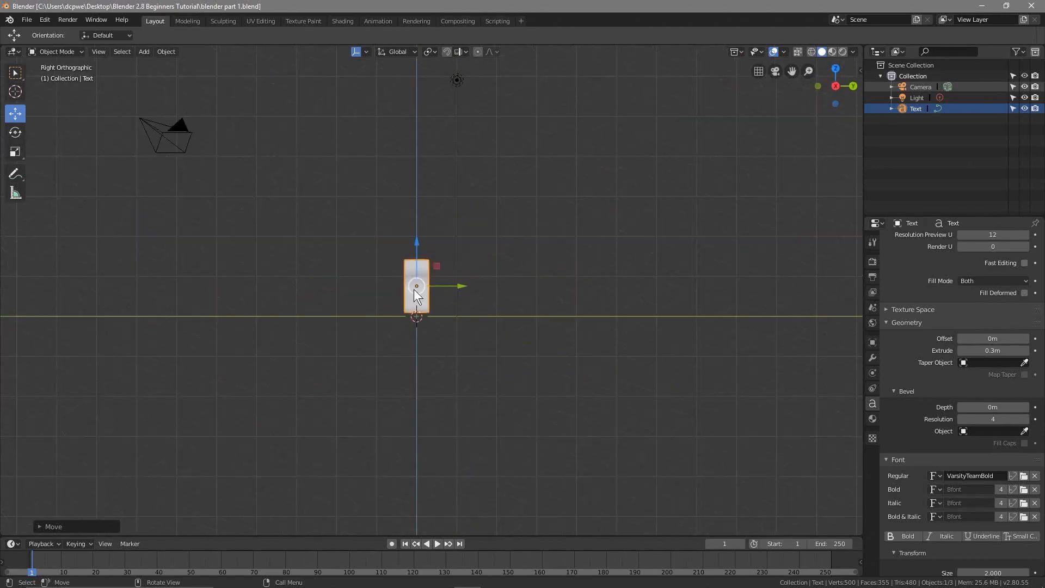
pyautogui.moveTo(394, 283); pyautogui.dragTo(393, 283, button='middle')
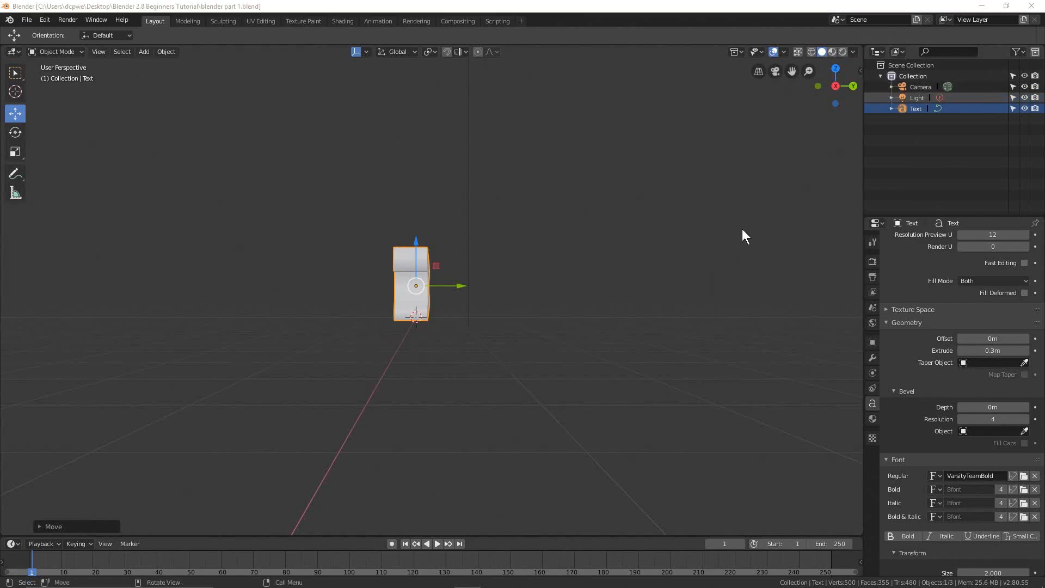
# Switch to Photos to look at the numeric keypad in uk keyboard.jpg, and return to Blender
pyautogui.hotkey('alt', 'Tab')
pyautogui.hotkey('alt', 'Tab')
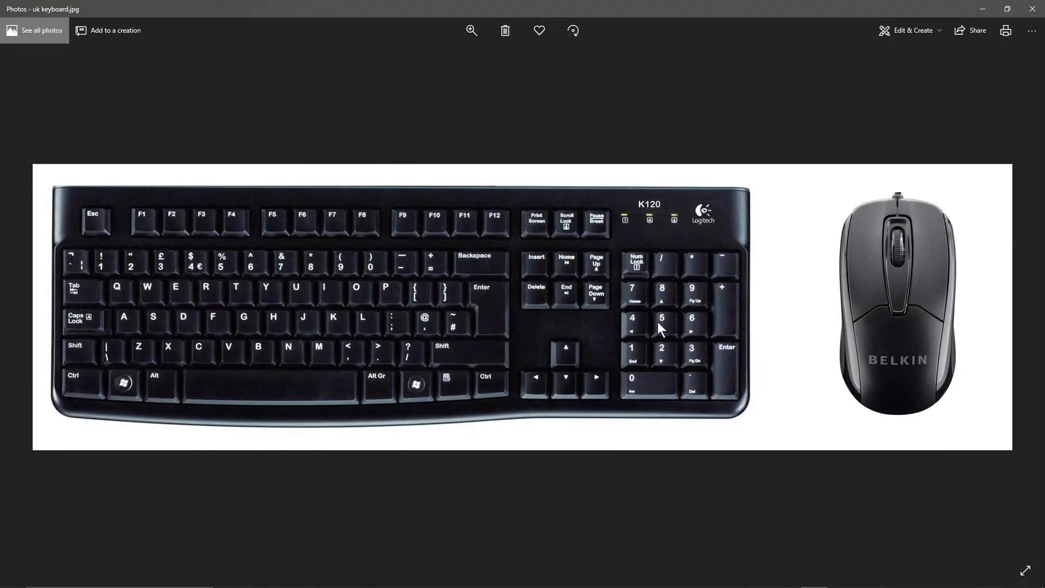
pyautogui.click(981, 8)
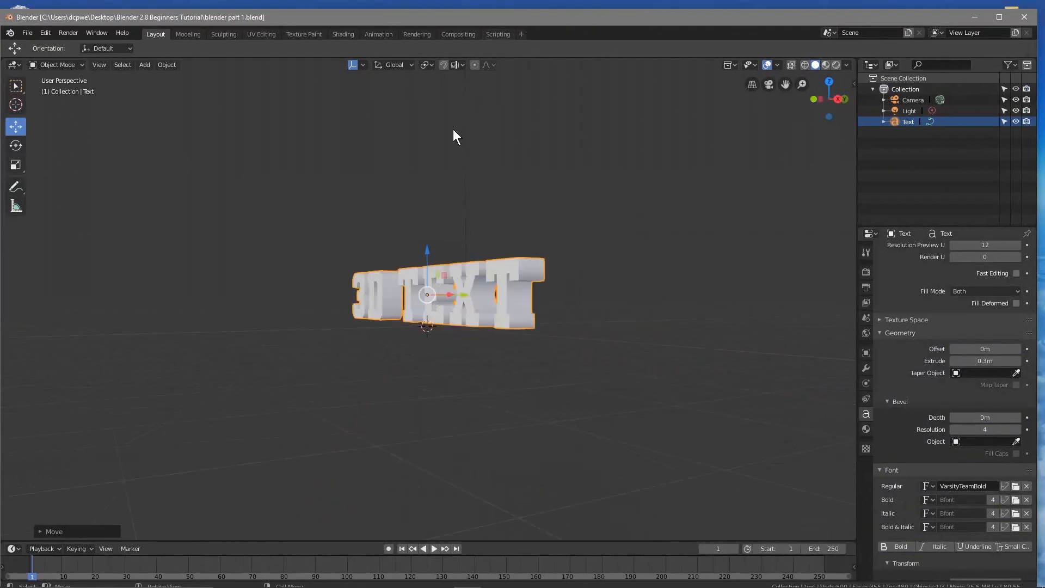
# Rotate the perspective view horizontally around the text in fixed increments, first one way and back the other way
pyautogui.press('KP_4')
pyautogui.press('KP_4')
pyautogui.press('KP_4')
pyautogui.press('KP_4')
pyautogui.press('KP_4')
pyautogui.press('KP_4')
pyautogui.press('KP_4')
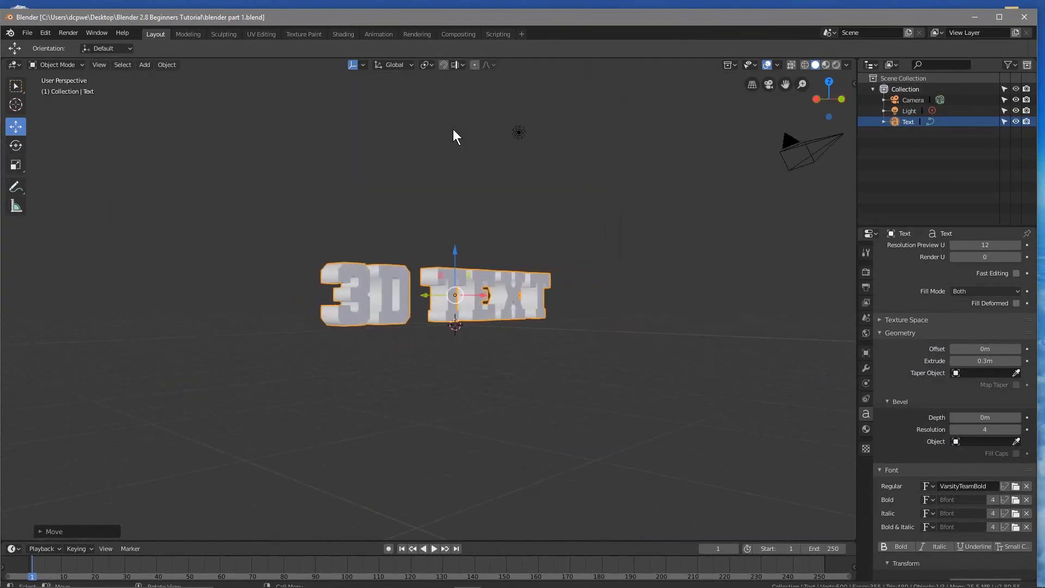
pyautogui.press('KP_4')
pyautogui.press('KP_4')
pyautogui.press('KP_4')
pyautogui.press('KP_4')
pyautogui.press('KP_6')
pyautogui.press('KP_6')
pyautogui.press('KP_6')
pyautogui.press('KP_6')
pyautogui.press('KP_6')
pyautogui.press('KP_6')
pyautogui.press('KP_6')
pyautogui.press('KP_6')
pyautogui.press('KP_6')
pyautogui.press('KP_6')
pyautogui.press('KP_6')
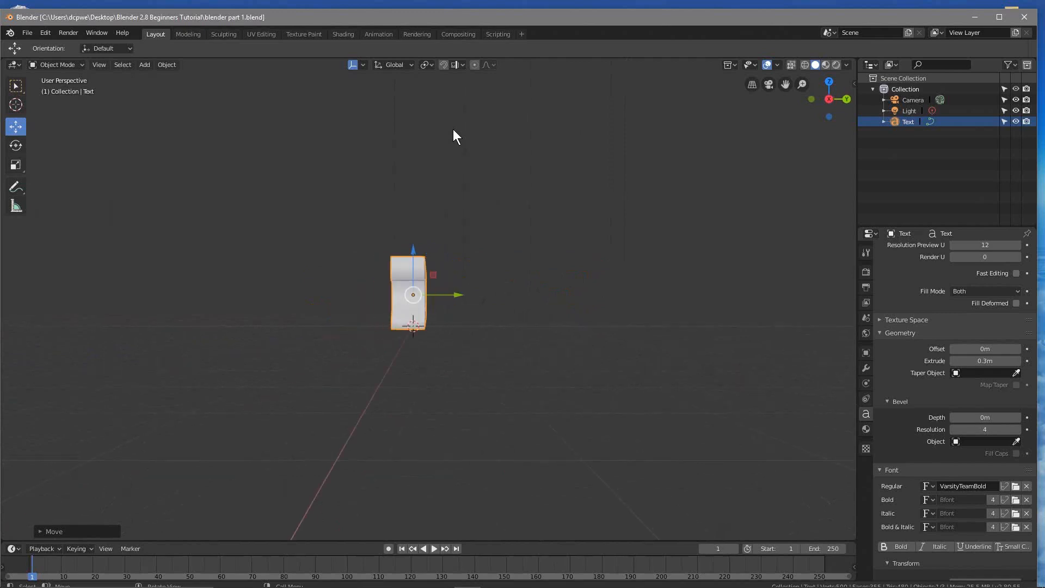
pyautogui.press('KP_4')
pyautogui.press('KP_4')
pyautogui.press('KP_4')
# Tilt the perspective view vertically over the text in fixed increments, in both directions, to examine it from above
pyautogui.press('KP_8')
pyautogui.press('KP_8')
pyautogui.press('KP_8')
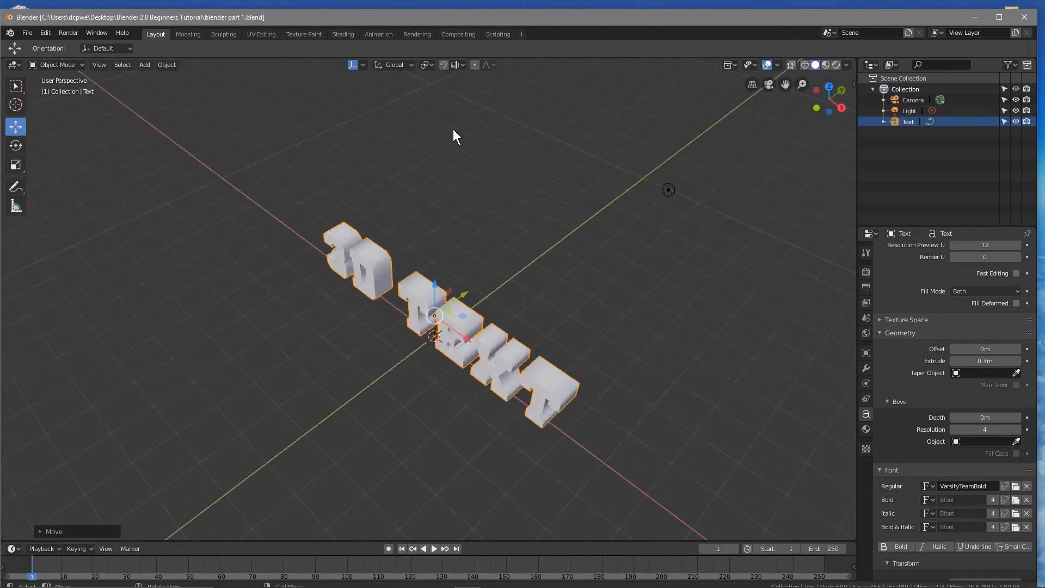
pyautogui.press('KP_8')
pyautogui.press('KP_8')
pyautogui.press('KP_2')
pyautogui.press('KP_2')
pyautogui.press('KP_2')
pyautogui.press('KP_2')
pyautogui.press('KP_2')
pyautogui.press('KP_2')
pyautogui.press('KP_2')
pyautogui.press('KP_2')
pyautogui.press('KP_2')
pyautogui.press('KP_2')
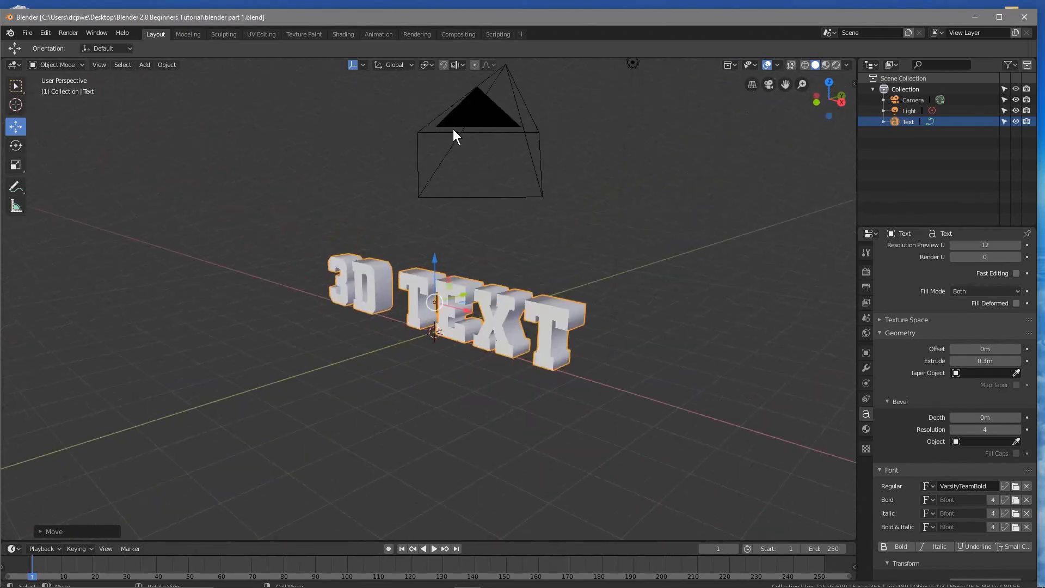
pyautogui.press('KP_2')
pyautogui.press('KP_8')
pyautogui.press('KP_8')
pyautogui.press('KP_8')
pyautogui.press('KP_8')
pyautogui.press('KP_8')
pyautogui.press('KP_8')
pyautogui.press('KP_8')
pyautogui.press('KP_8')
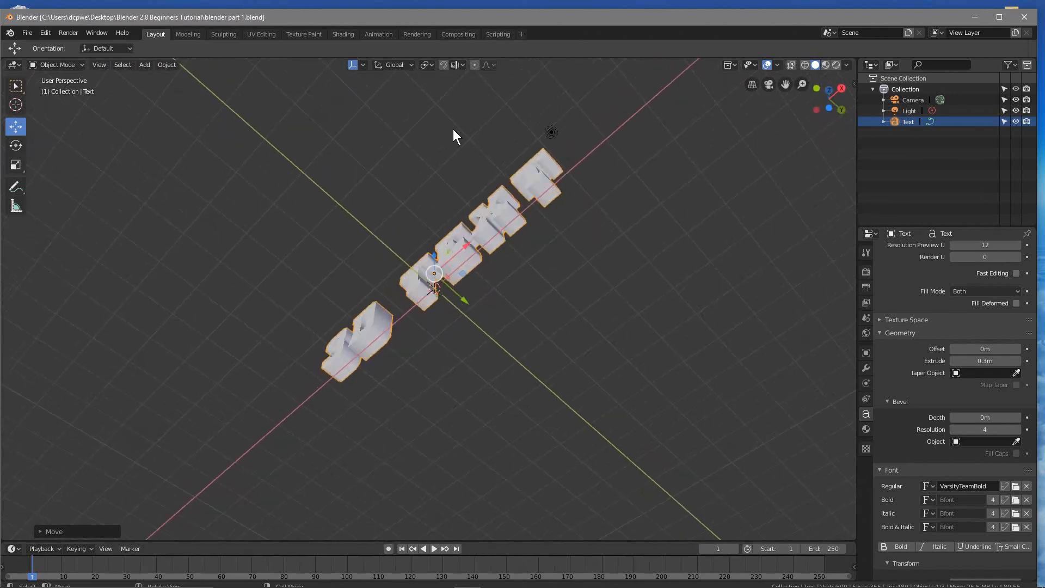
pyautogui.press('KP_8')
pyautogui.press('KP_8')
pyautogui.press('KP_8')
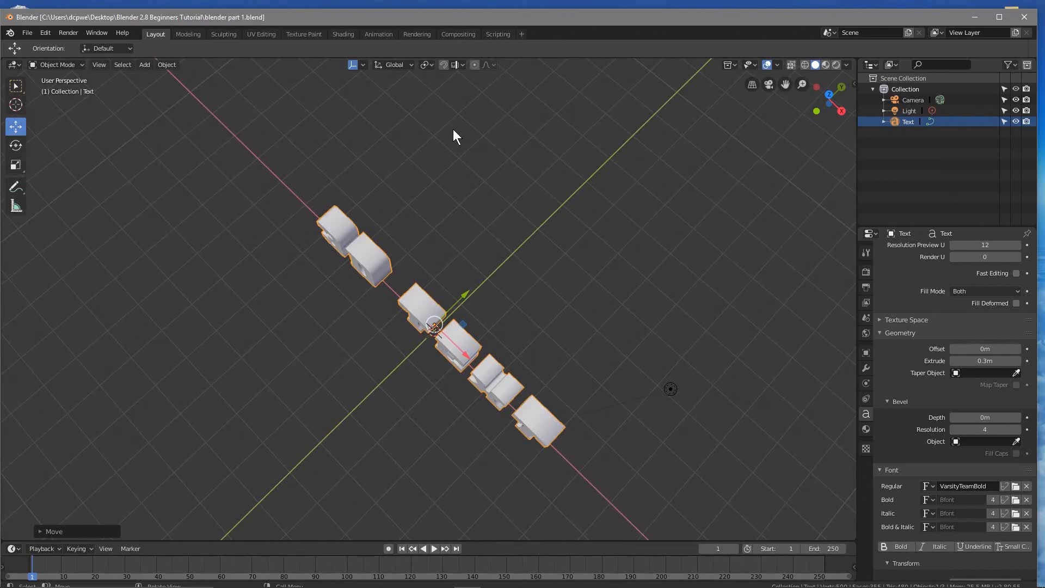
# Cycle repeatedly through the front, top and right orthographic views, ending on the top view of the text
pyautogui.press('KP_1')
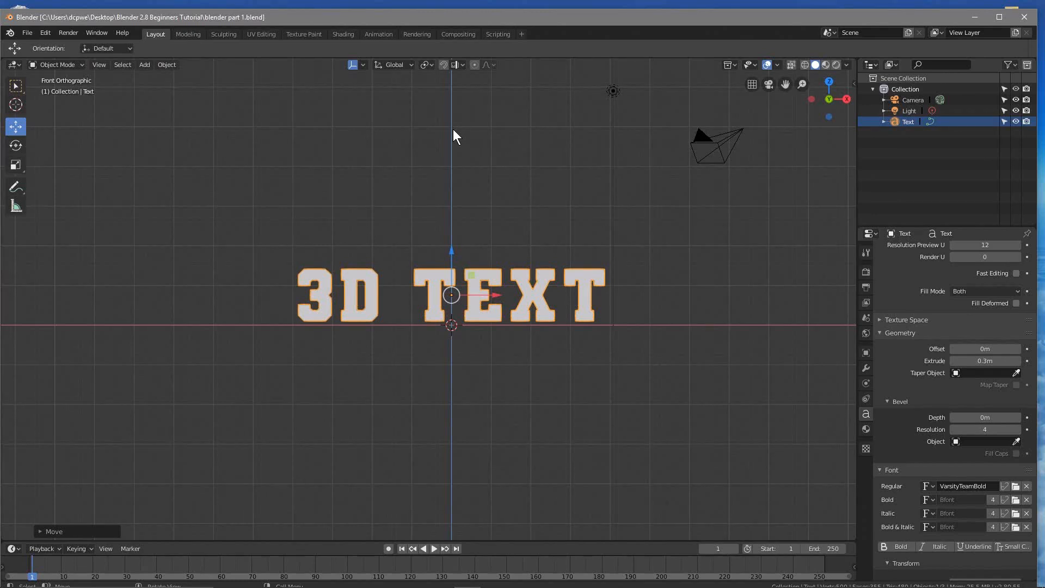
pyautogui.press('KP_7')
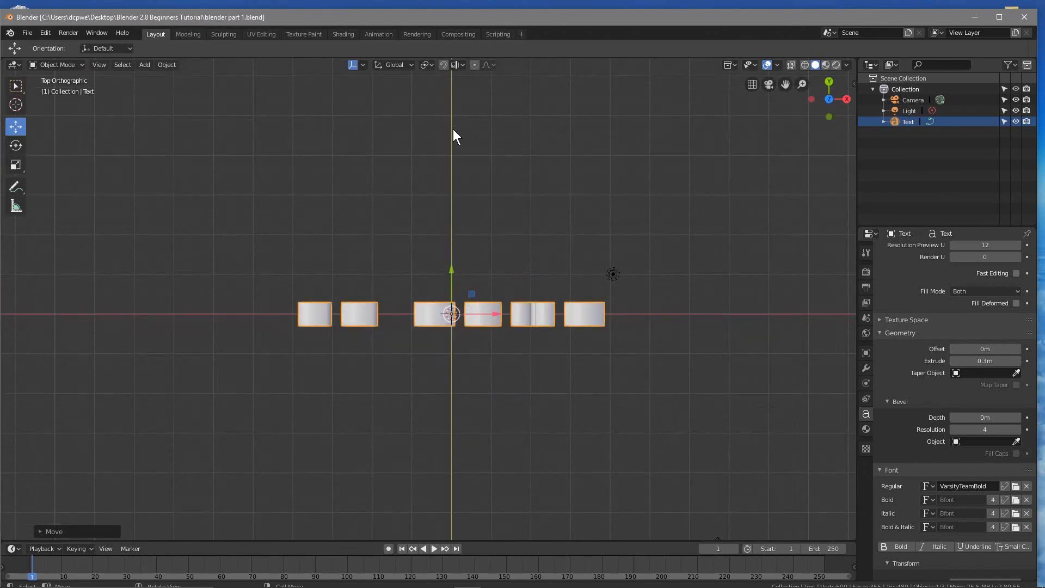
pyautogui.press('KP_3')
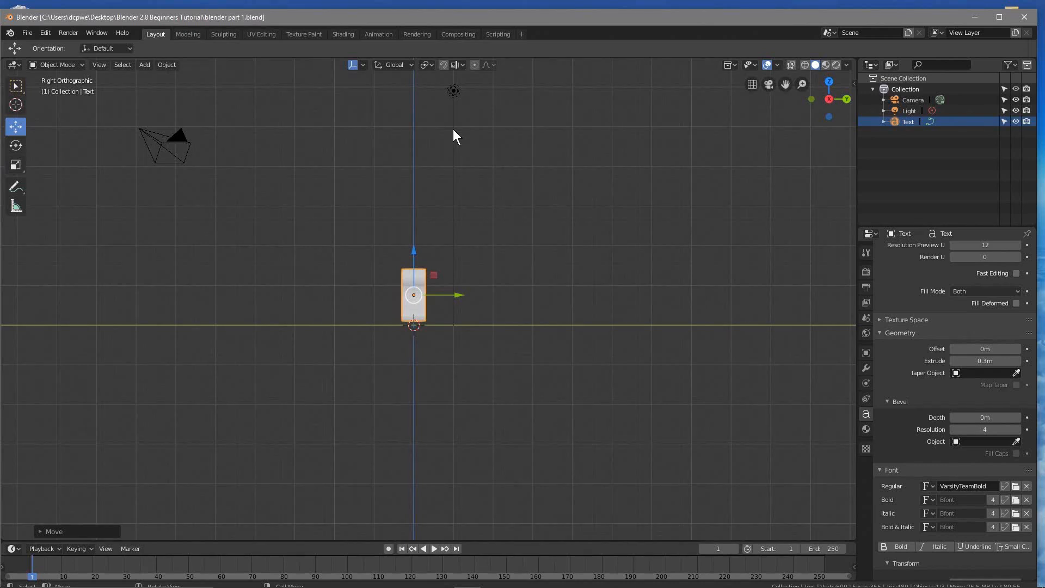
pyautogui.press('KP_1')
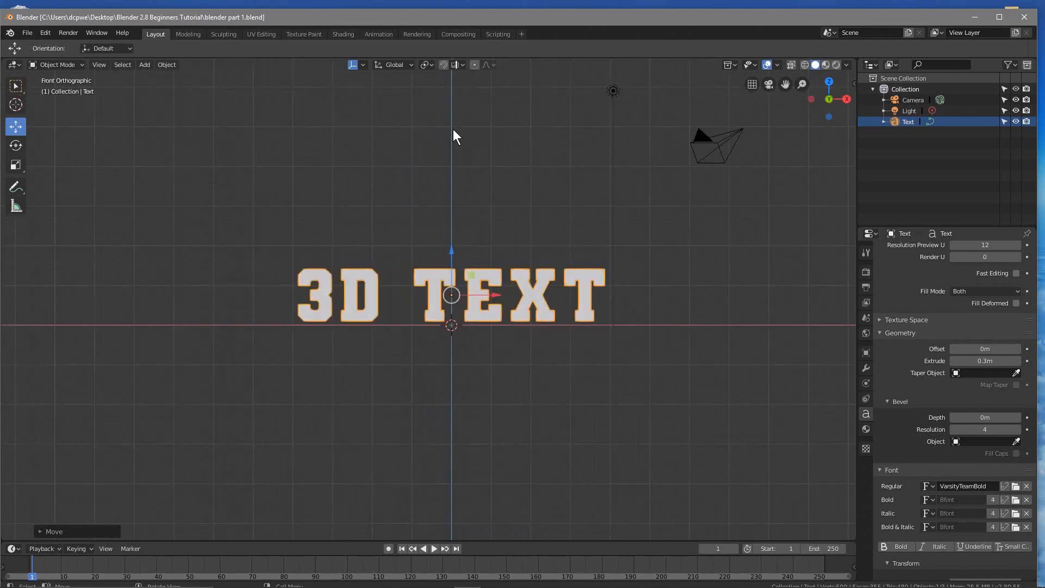
pyautogui.press('KP_7')
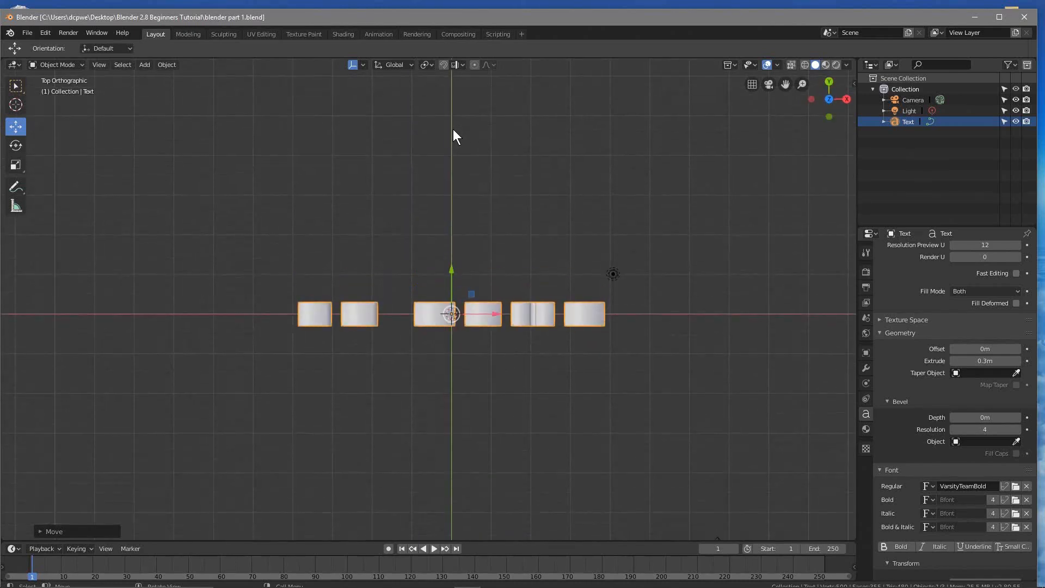
pyautogui.press('KP_3')
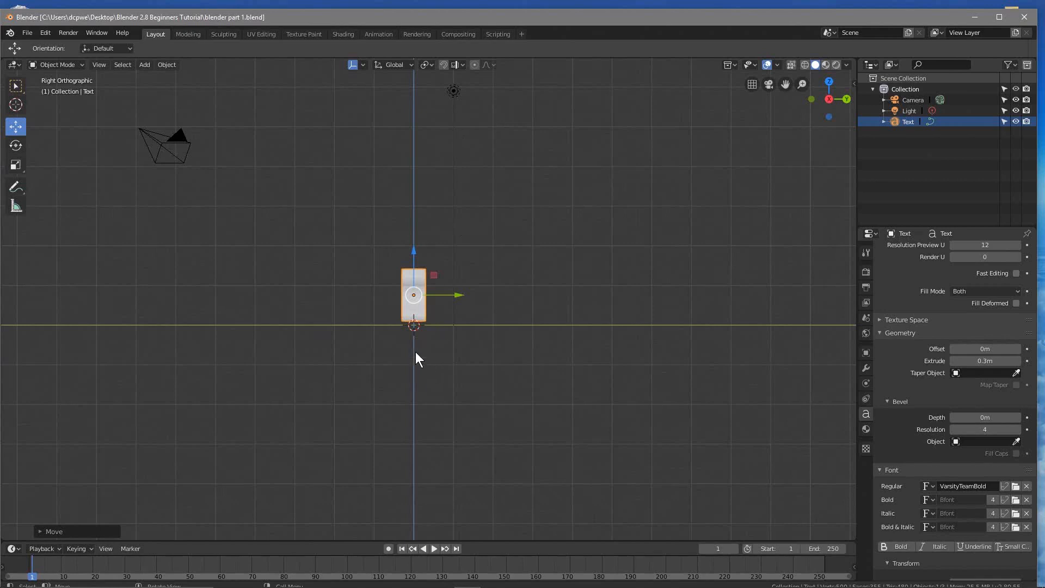
pyautogui.press('KP_1')
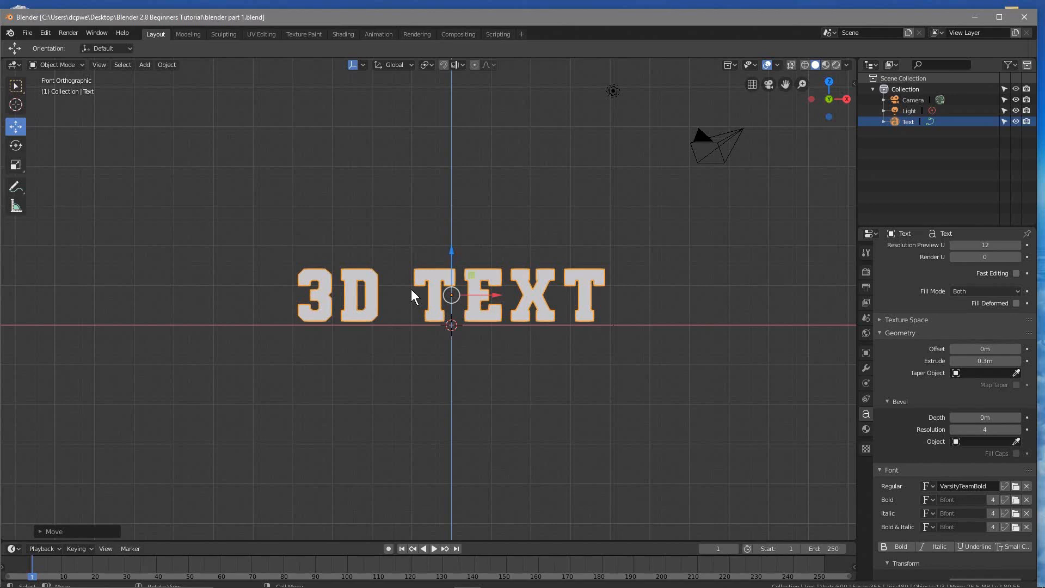
pyautogui.press('KP_7')
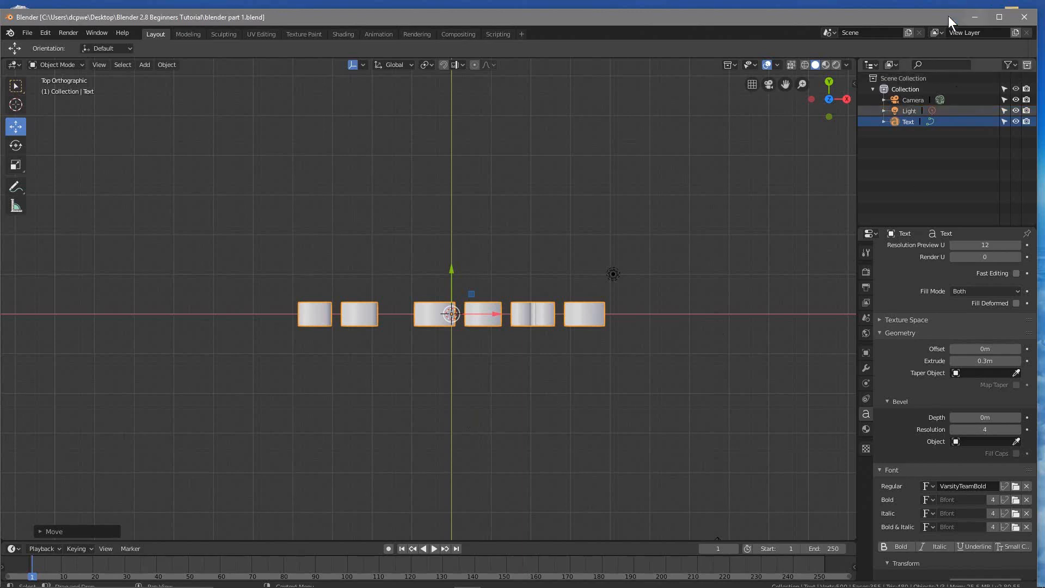
# Bring up uk keyboard.jpg in Photos again to look at the keypad, and go back to the Blender scene
pyautogui.hotkey('alt', 'Tab')
pyautogui.hotkey('alt', 'Tab')
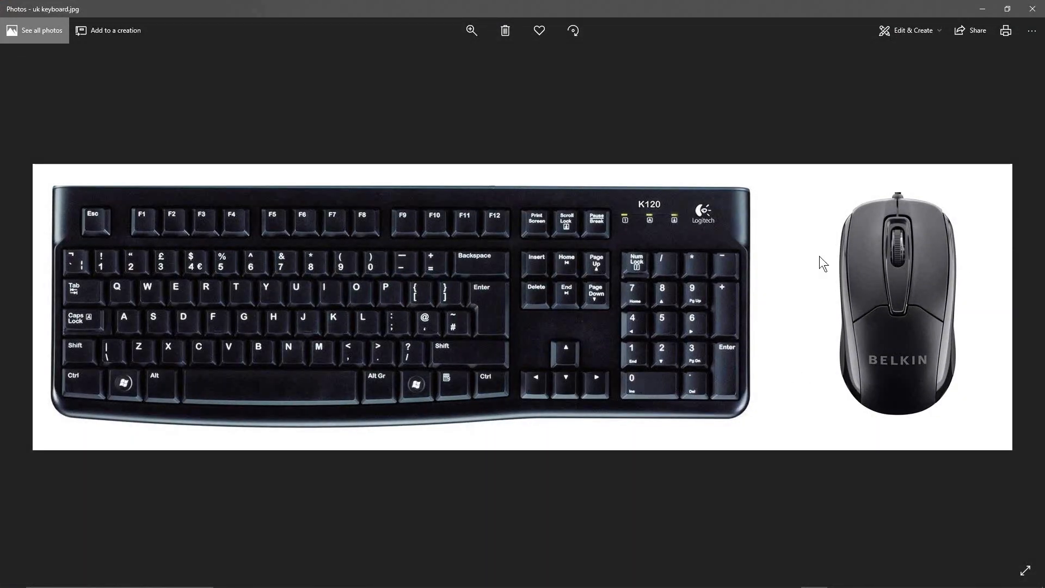
pyautogui.click(971, 10)
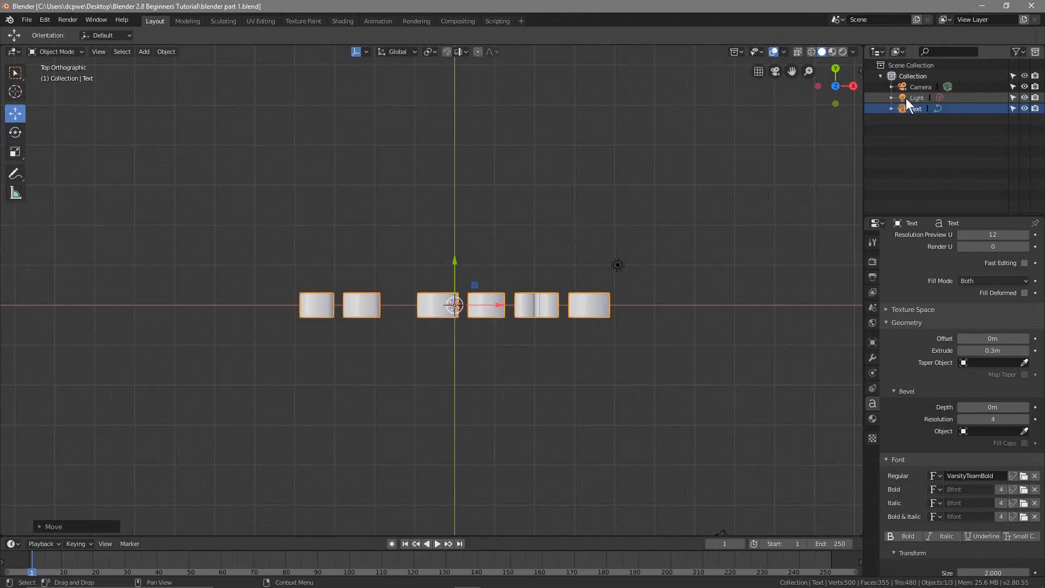
# View the scene through the camera, render the current frame as an image and close the render window
pyautogui.press('KP_0')
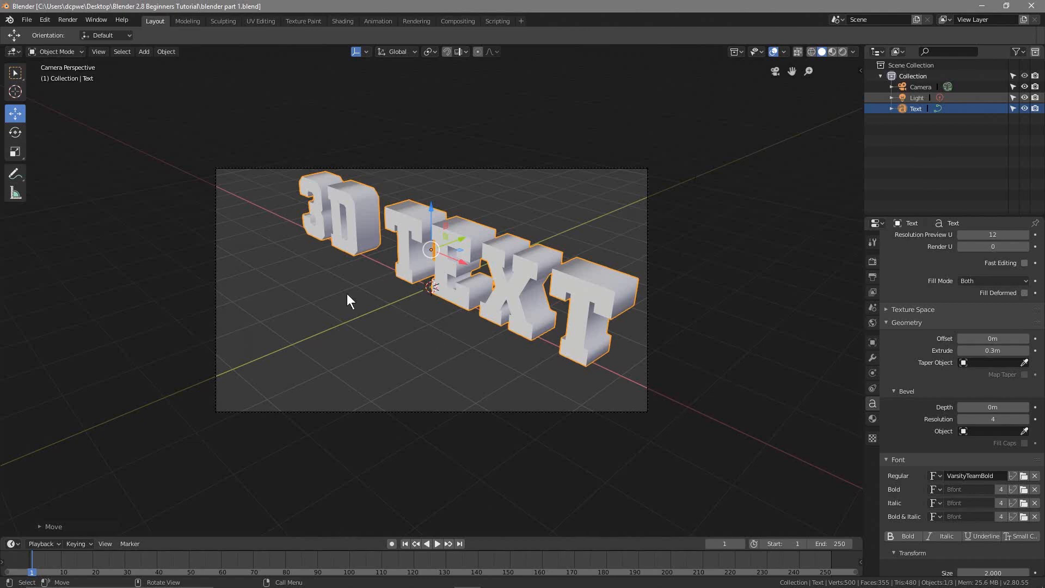
pyautogui.click(26, 19)
pyautogui.press('F12')
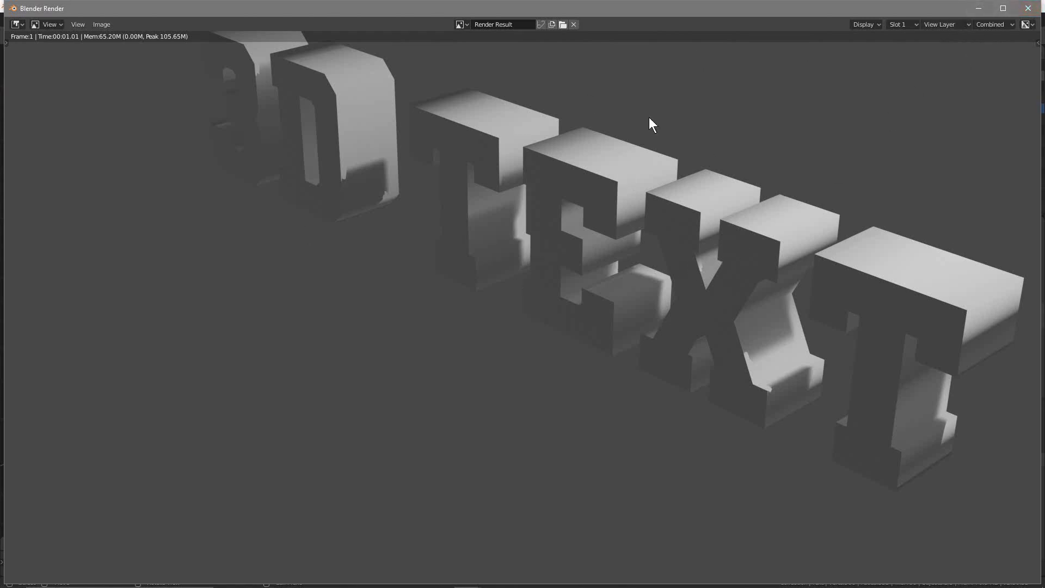
pyautogui.click(1027, 9)
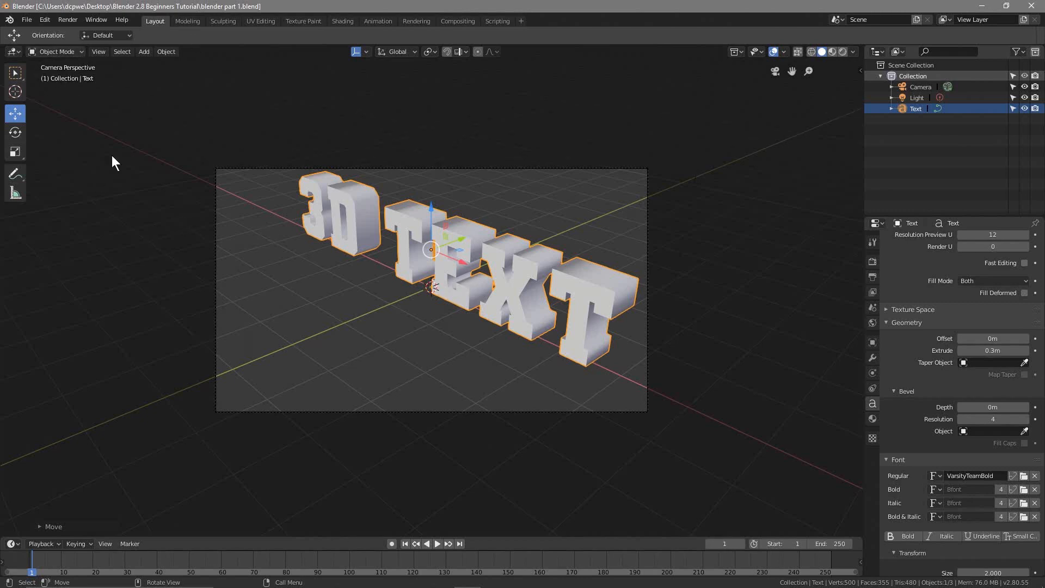
# Compare the text in orbited perspective, front, top, right and camera views, ending on a perspective view facing its front
pyautogui.moveTo(353, 335); pyautogui.dragTo(353, 336, button='middle')
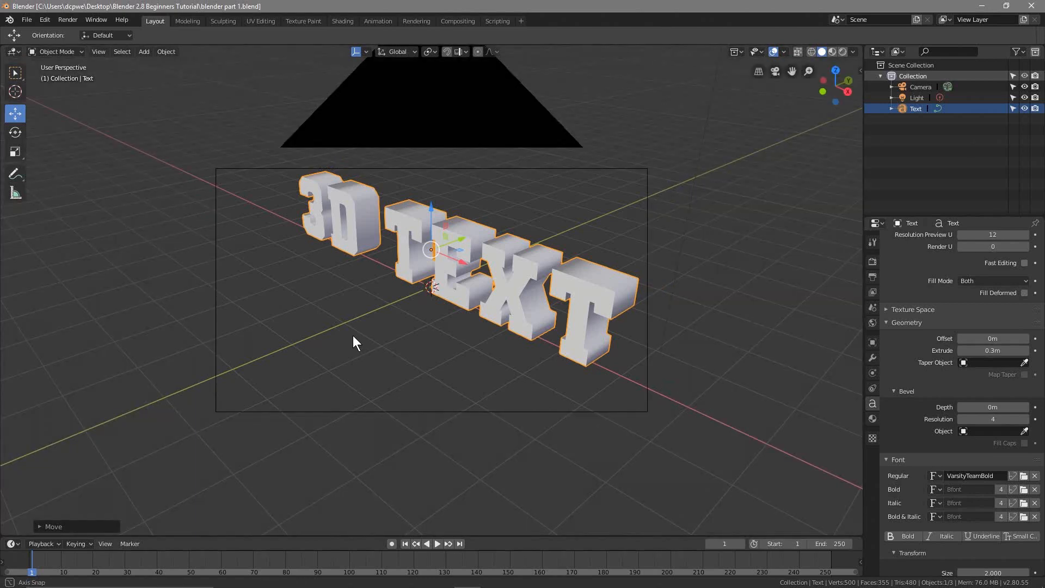
pyautogui.moveTo(353, 335); pyautogui.dragTo(426, 345, button='middle')
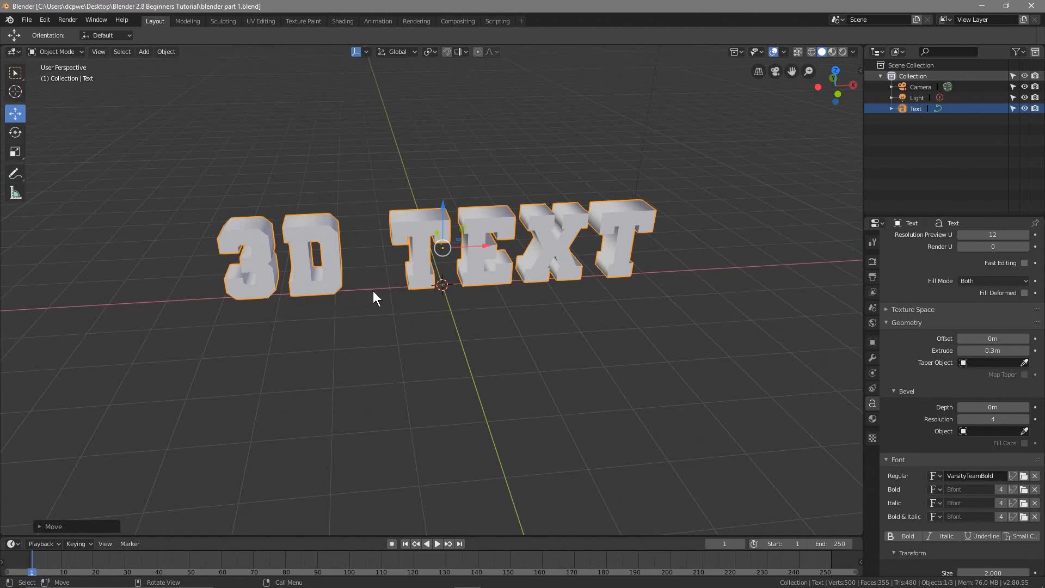
pyautogui.press('KP_1')
pyautogui.press('KP_7')
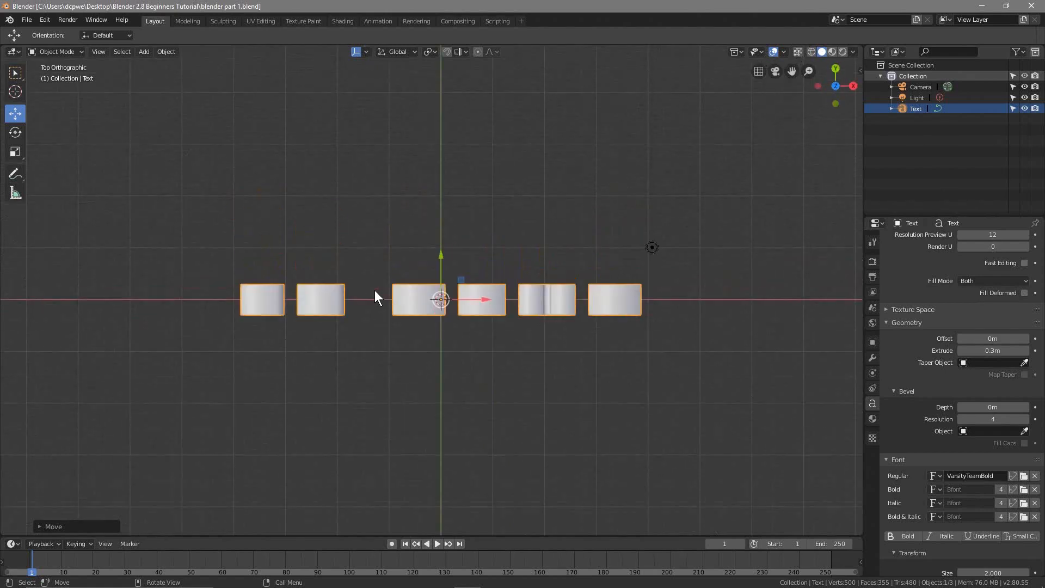
pyautogui.press('KP_3')
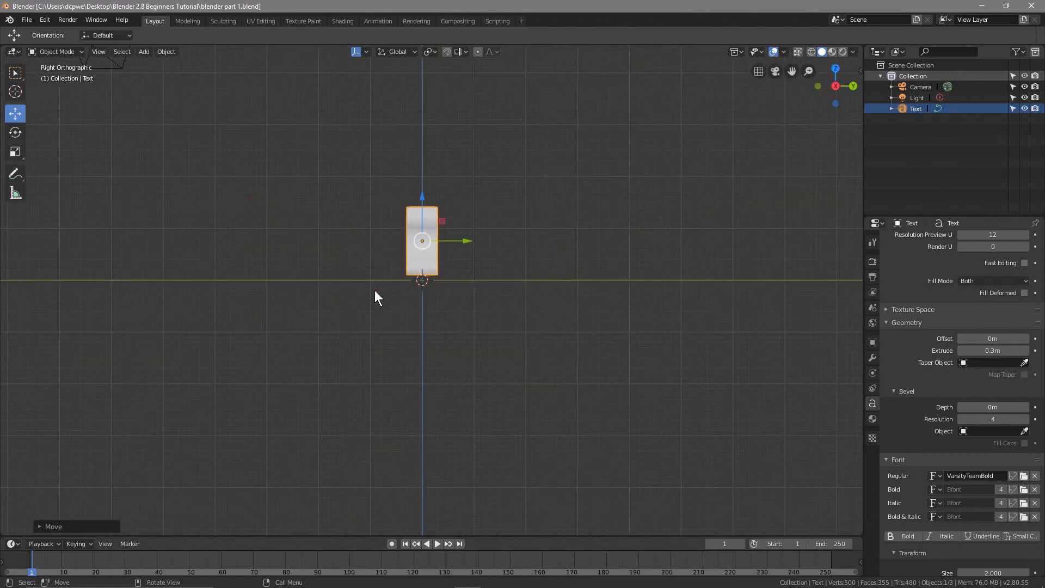
pyautogui.moveTo(316, 318); pyautogui.dragTo(414, 334, button='middle')
pyautogui.press('KP_0')
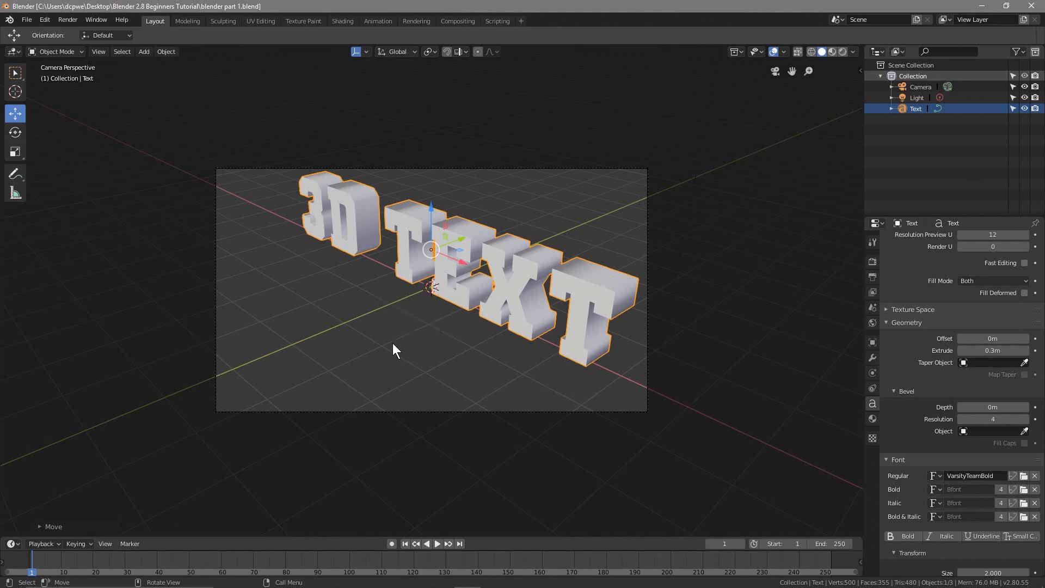
pyautogui.moveTo(393, 343); pyautogui.dragTo(454, 328, button='middle')
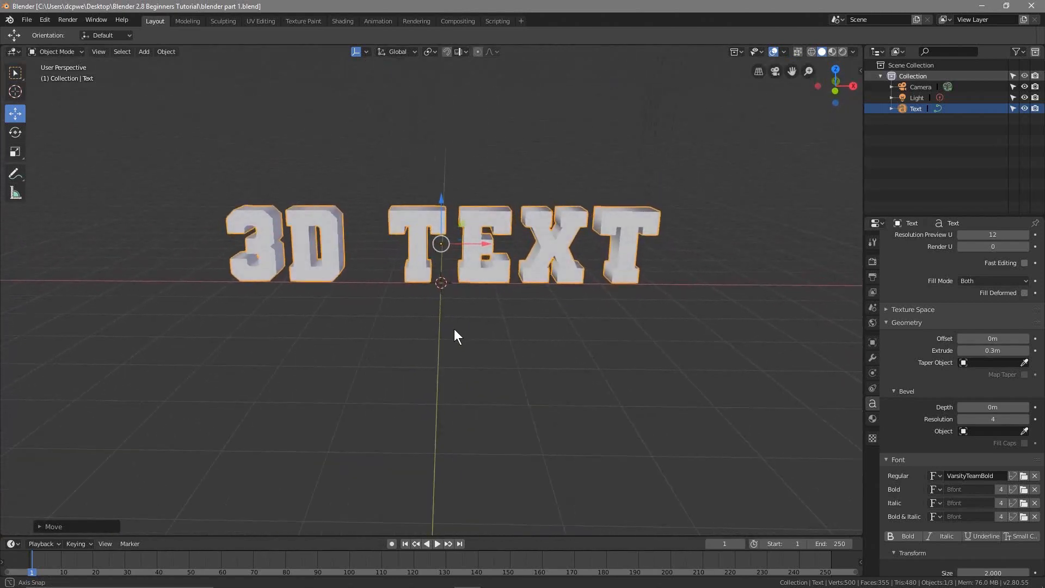
# Save the project file blender part 1.blend and minimize Blender to show the desktop
pyautogui.click(28, 17)
pyautogui.click(981, 5)
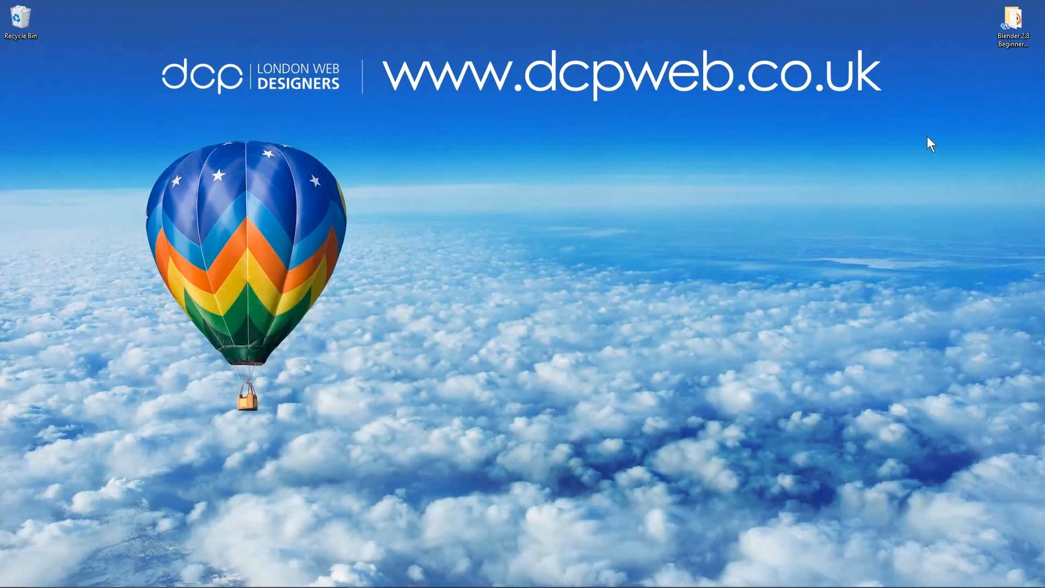